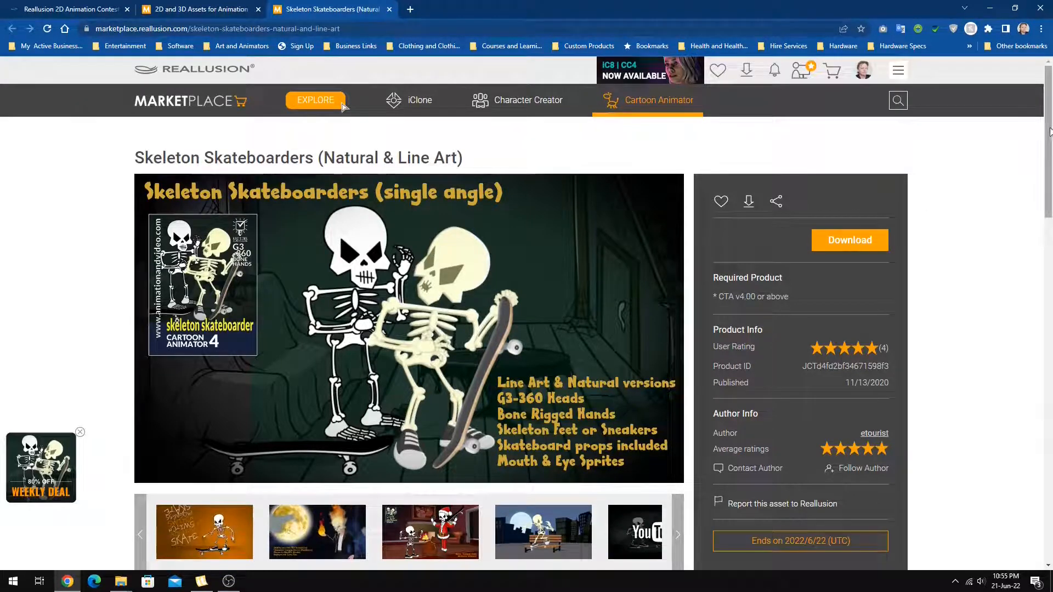
# Switch from the Skeleton Skateboarders marketplace page to KIT Scenarist and set the script name to "Grave Vlogger" on the title page.
pyautogui.moveTo(1050, 131); pyautogui.dragTo(1051, 134)
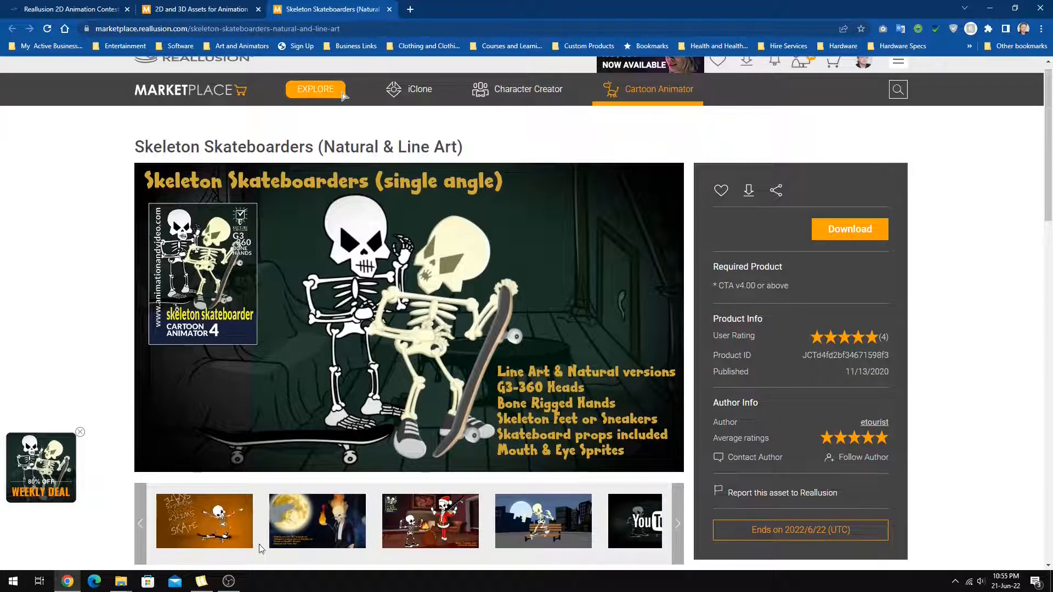
pyautogui.hotkey('alt', 'Tab')
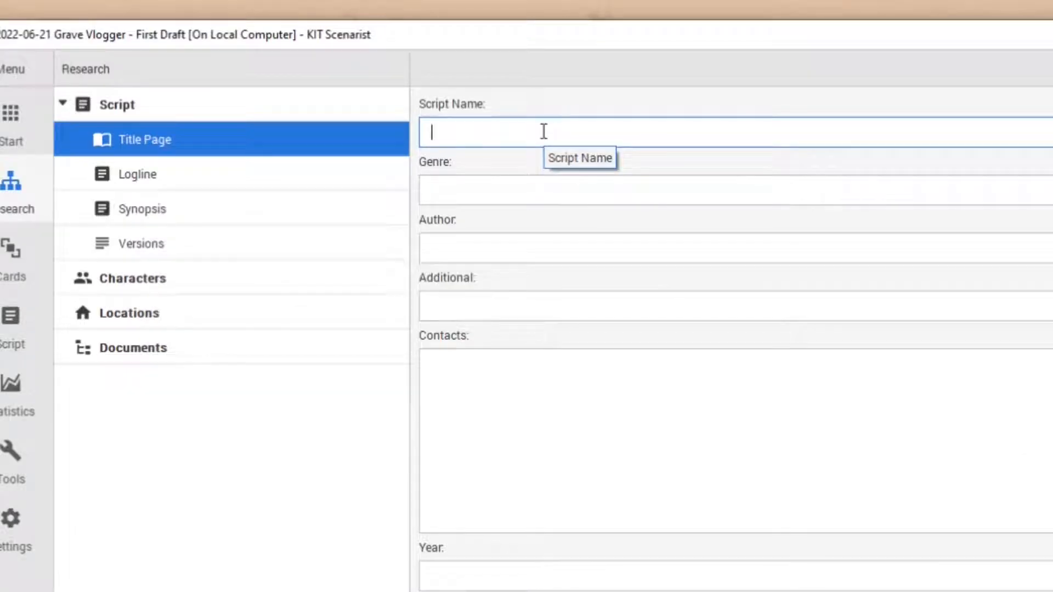
pyautogui.write('Grave Vlogger')
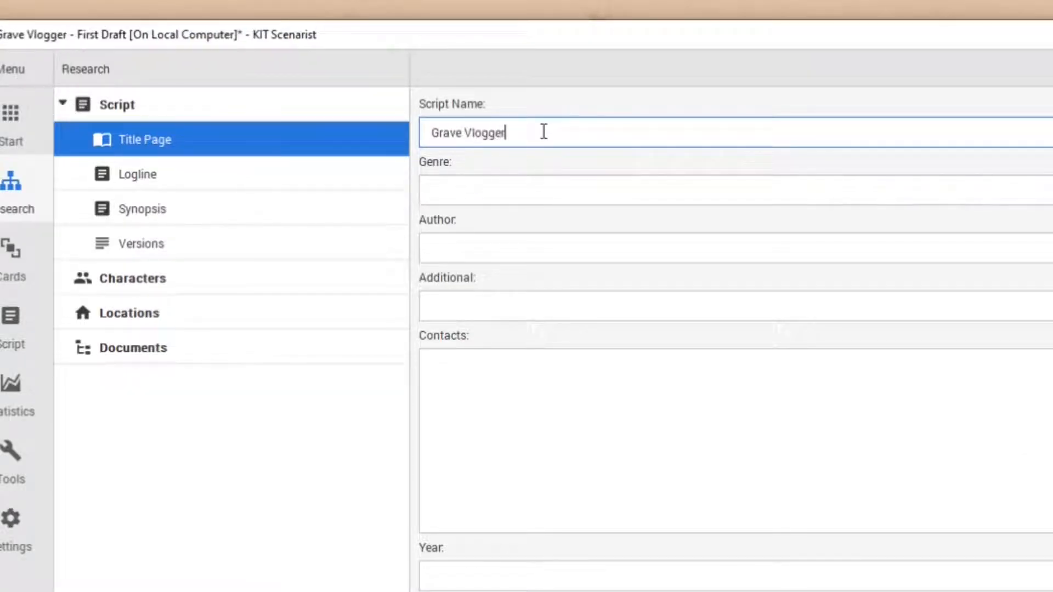
# Save the script and write the logline "A long dead skeleton emerges from a grave plot, notices a camera set up by paranormal investigators, and starts vlogging".
pyautogui.click(386, 174)
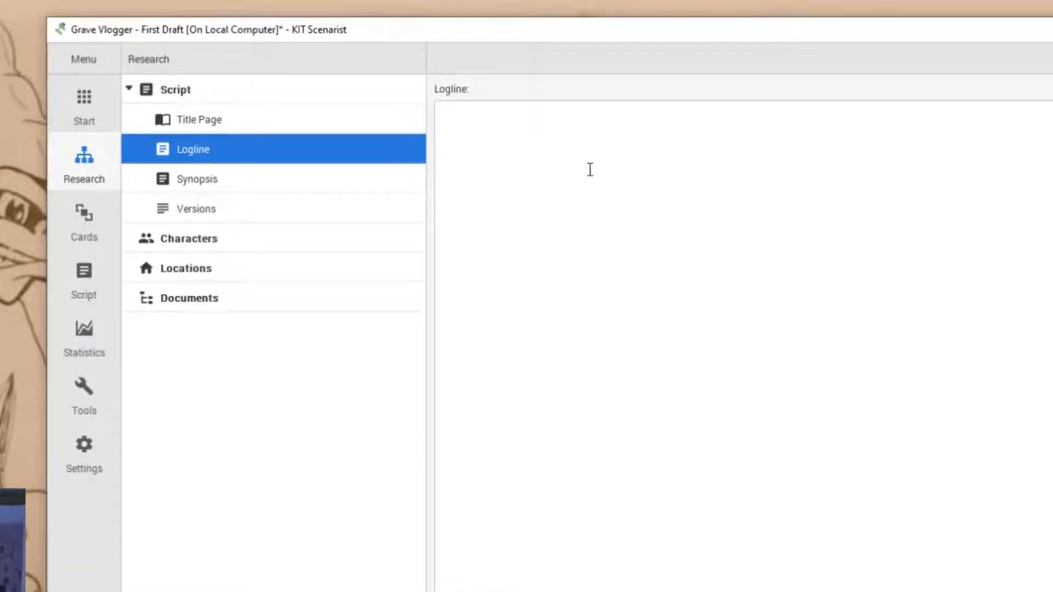
pyautogui.hotkey('ctrl', 's')
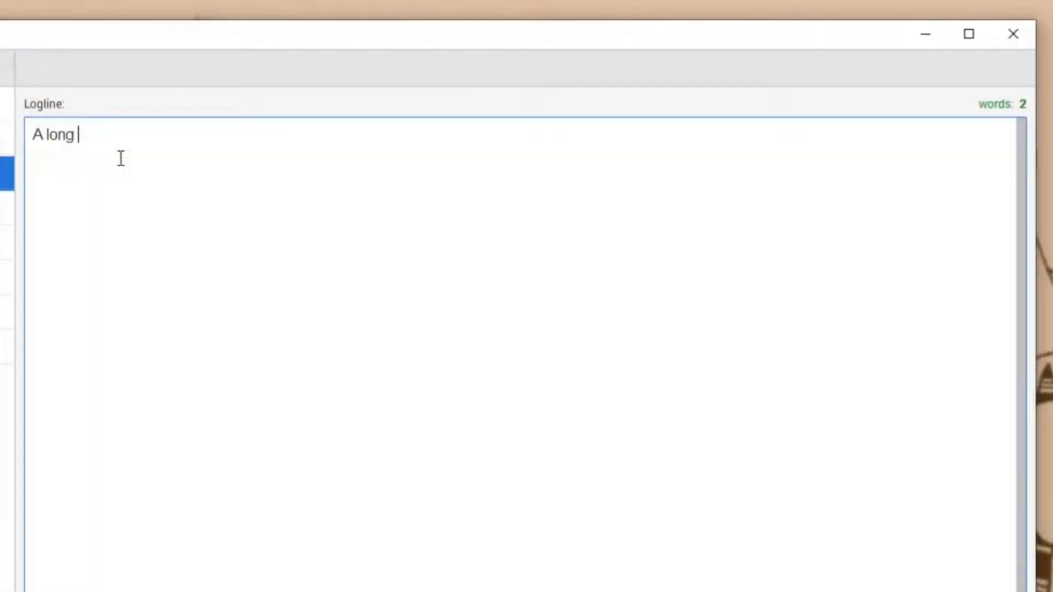
pyautogui.write('dead skeleton ')
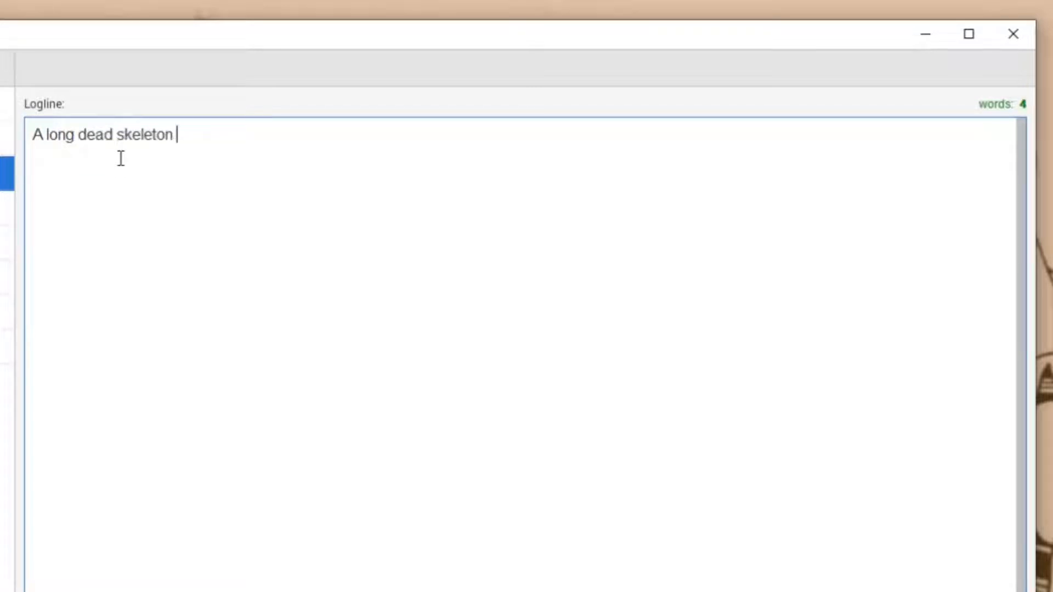
pyautogui.write('emerges from ')
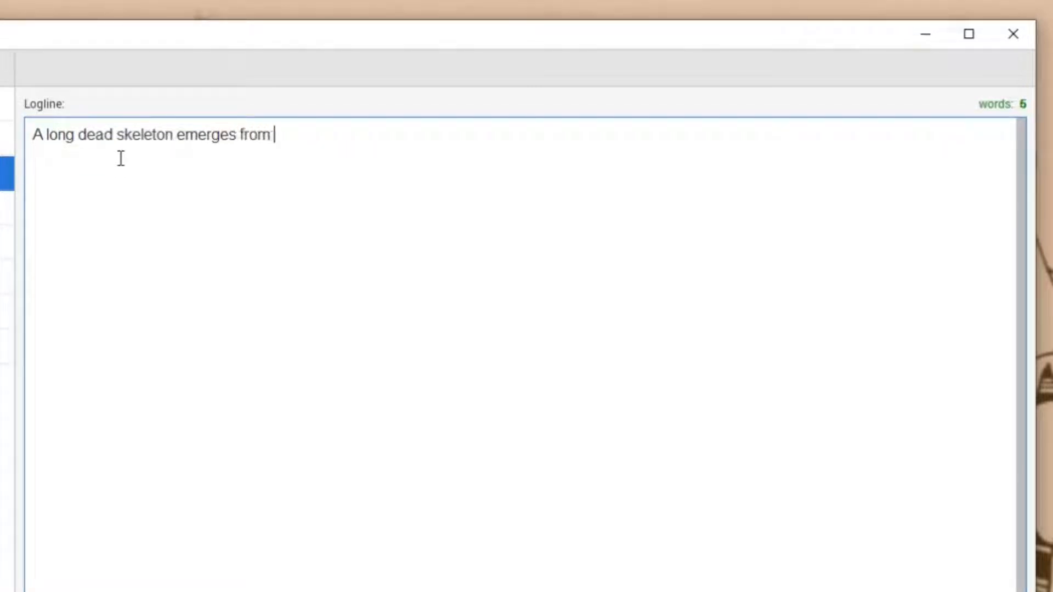
pyautogui.write('a grave plot, notices ')
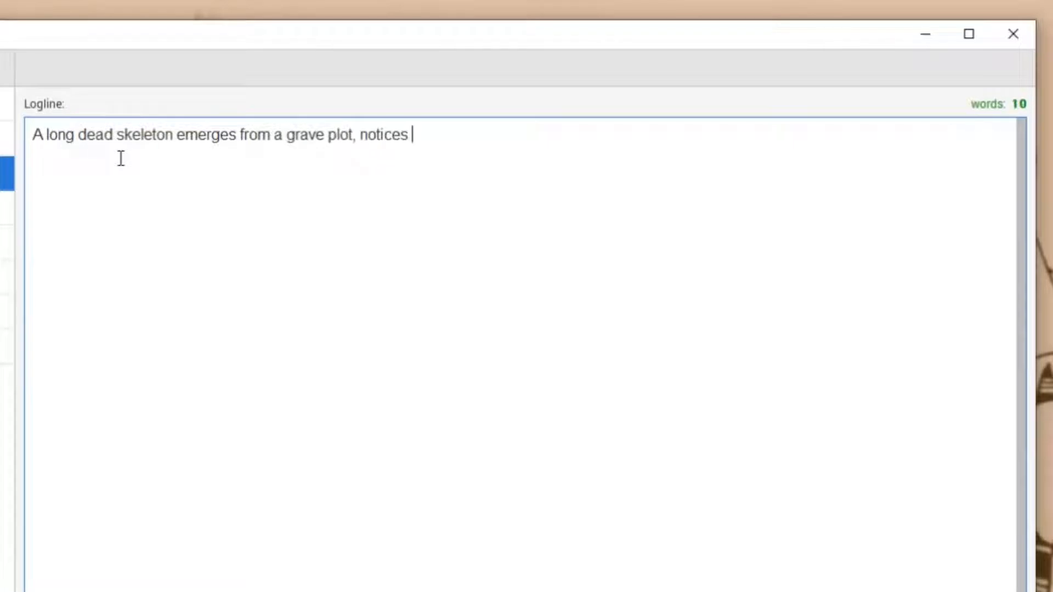
pyautogui.write('a camera set up by ')
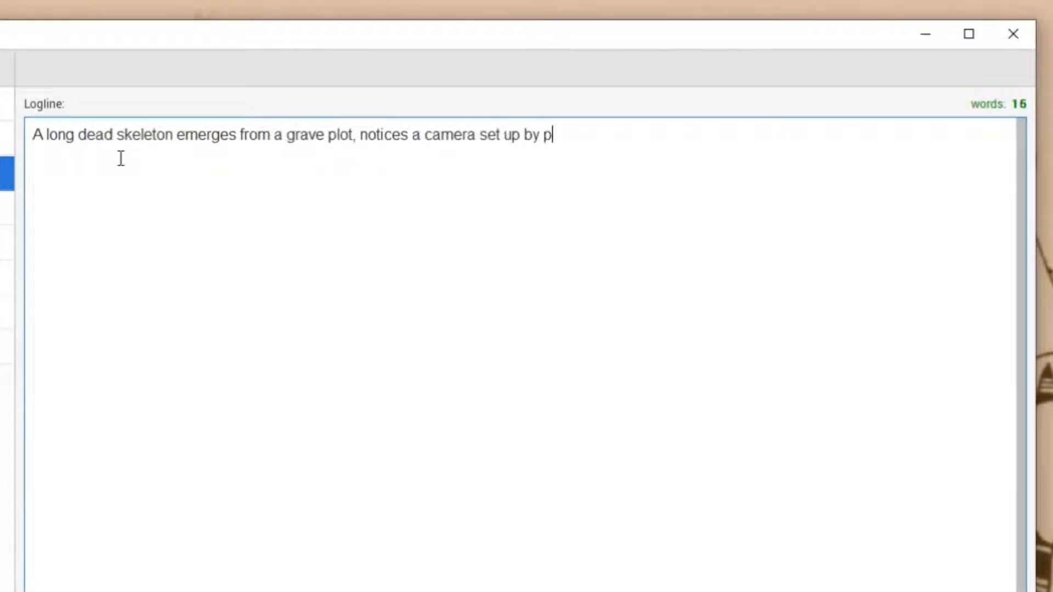
pyautogui.write('paranormal ')
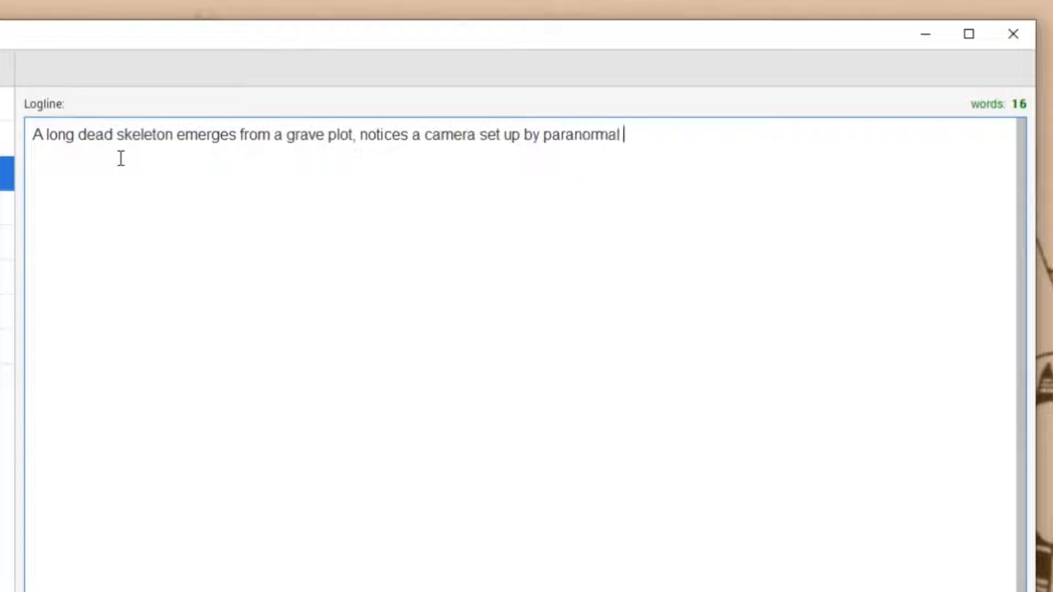
pyautogui.write('investigators')
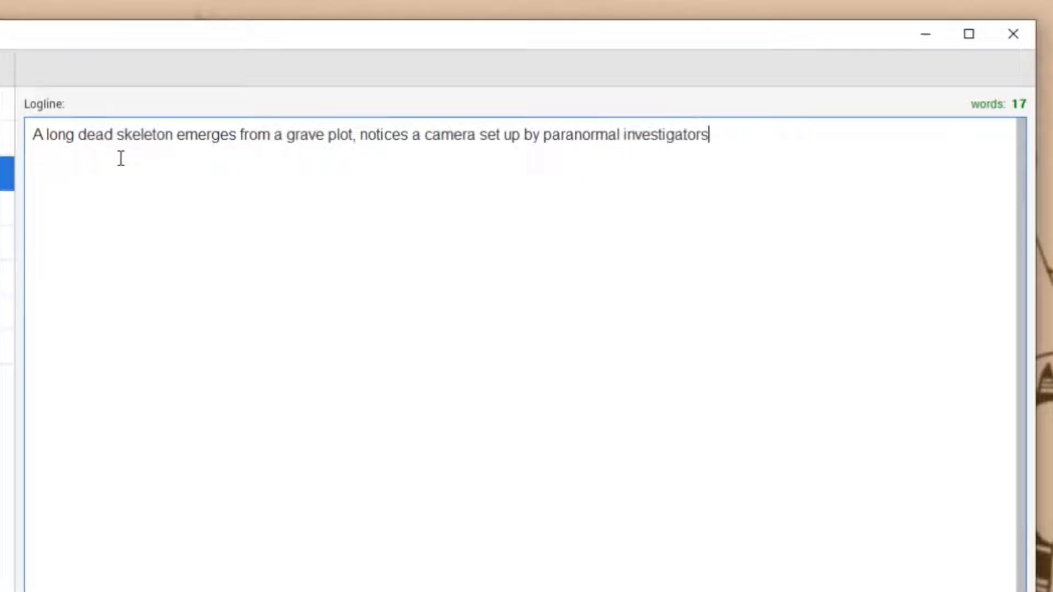
pyautogui.write(', and st')
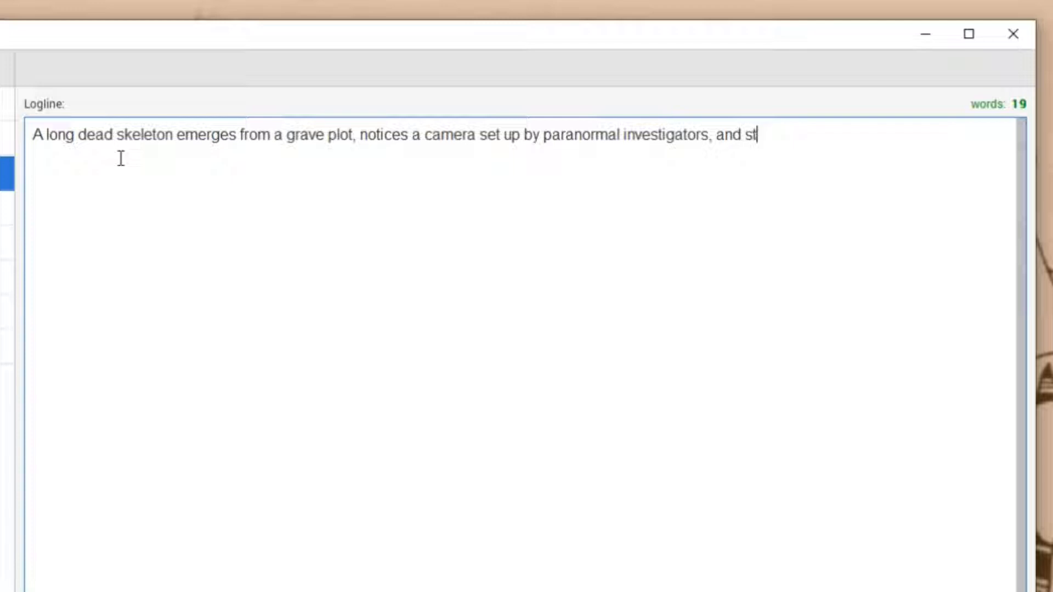
pyautogui.write('arts vlogging')
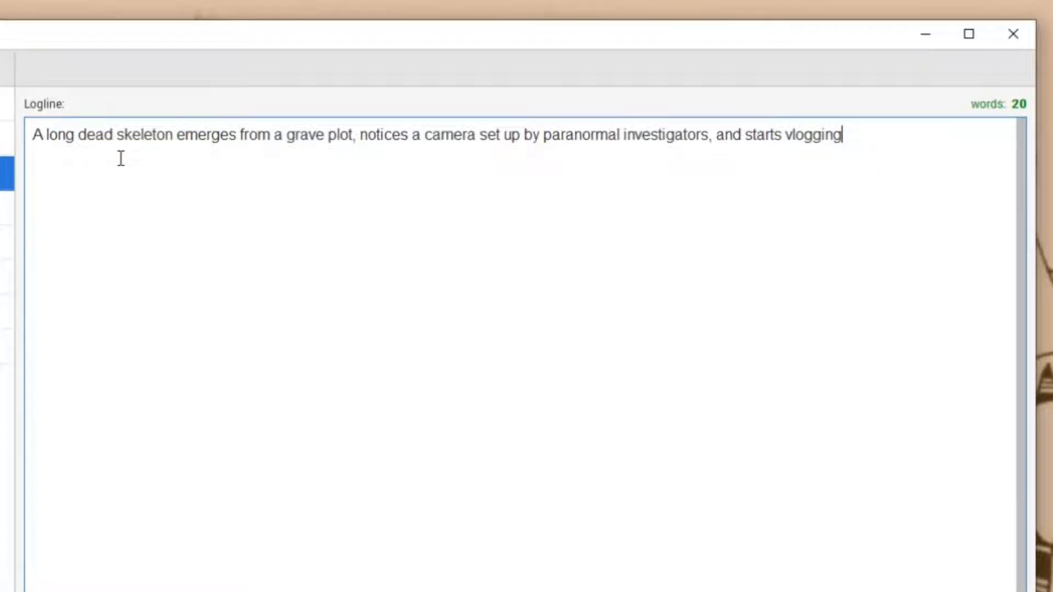
# Start the synopsis with "Paranormal investigators leave a camera set up overnight in a graveyard to see what it has captured, if anything, by the morning.".
pyautogui.click(313, 188)
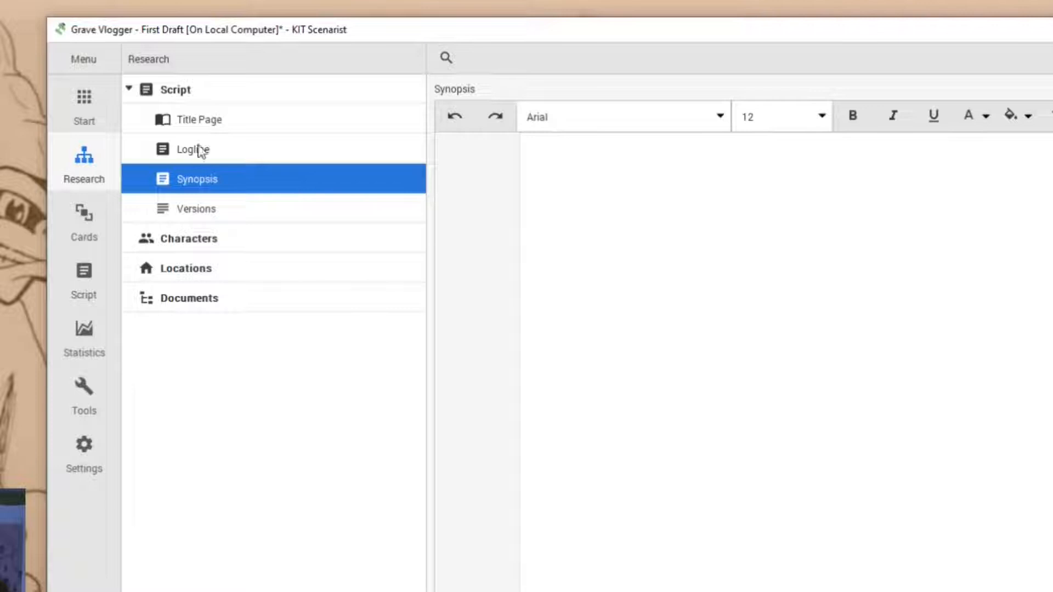
pyautogui.click(626, 186)
pyautogui.write('Paranormal investigators leave a camera set up o')
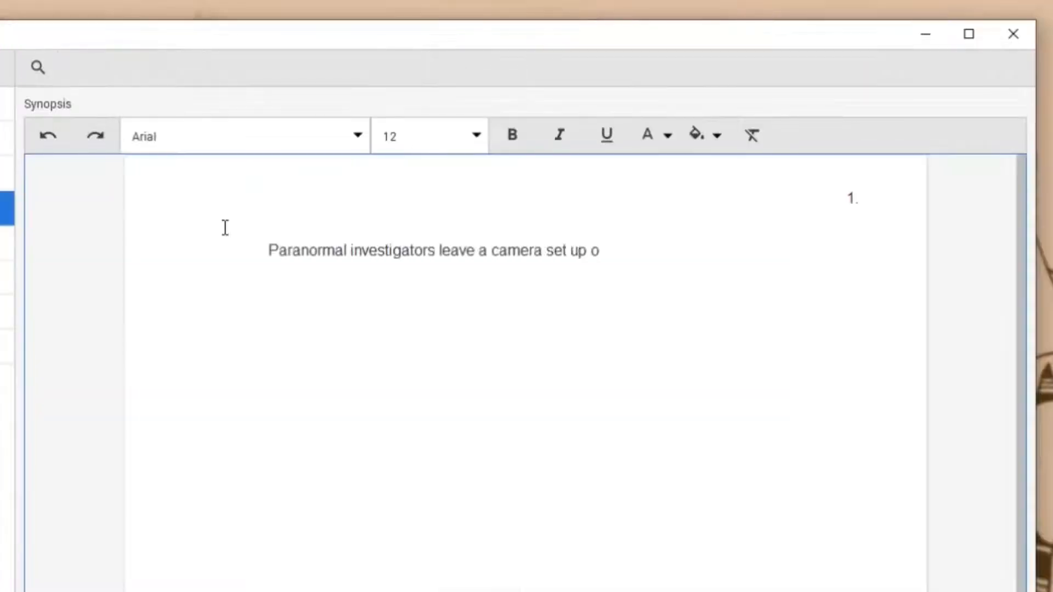
pyautogui.write('vernight in a graveyard to see what it has captured, if anything, by the morning.')
pyautogui.press('Return')
pyautogui.press('Return')
# Add synopsis text on the skeleton leaving its grave, finding the camera and vlogging, ending "He then signs out just as the camera cuts out.".
pyautogui.write('Through the night')
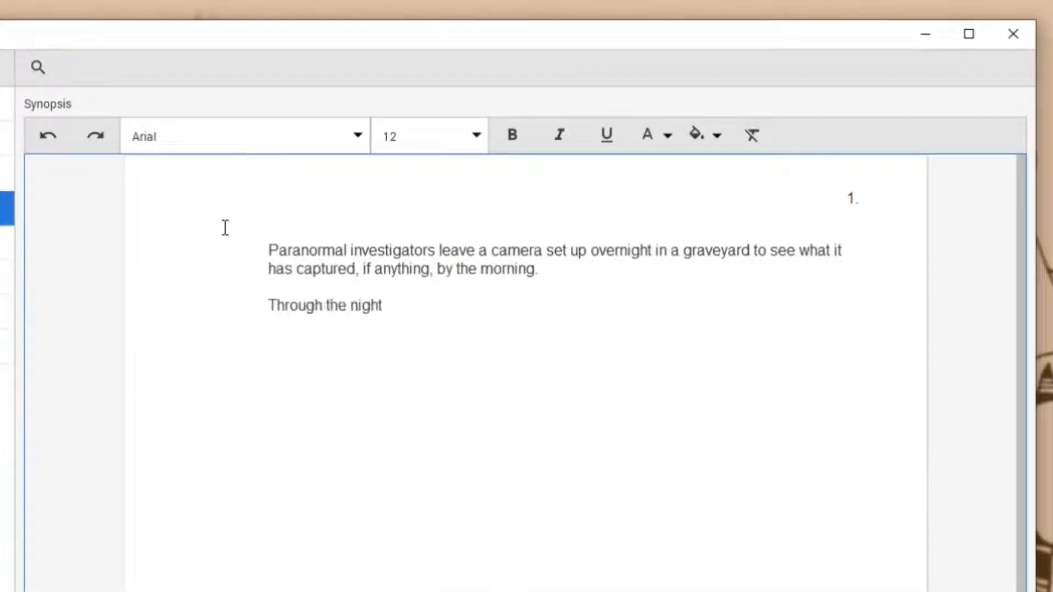
pyautogui.write(' a skeletal hand punches its way out of a grave plot, eventually emerging as a full, animate')
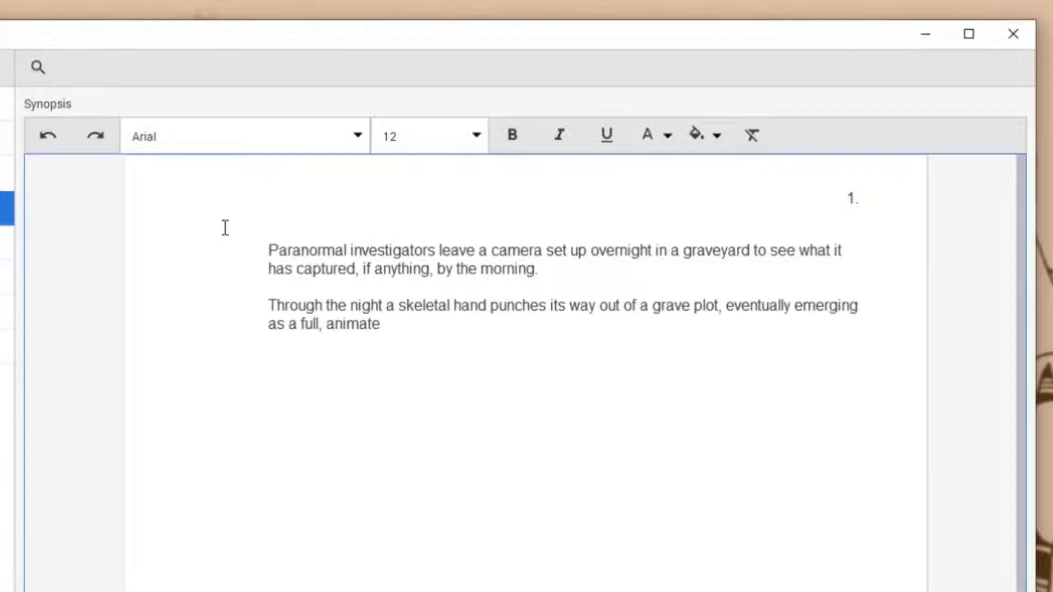
pyautogui.write('d skeleton. The skeleton notices that a camera has been set up. Checks to see if it is recording and then starts vlogging about random things.')
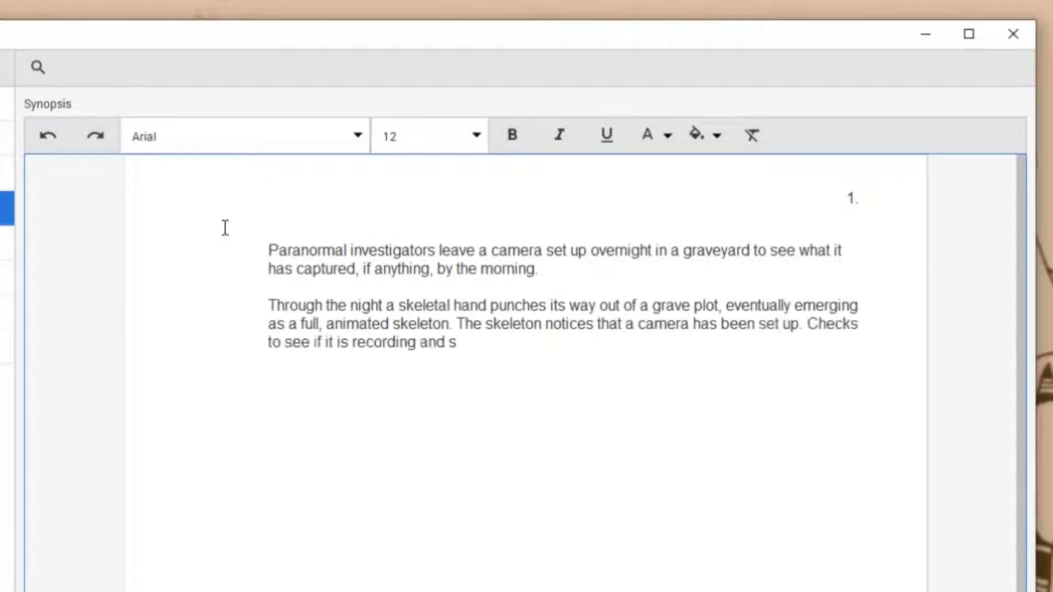
pyautogui.press('Return')
pyautogui.press('Return')
pyautogui.write('He then signs out just as the camera cuts out.')
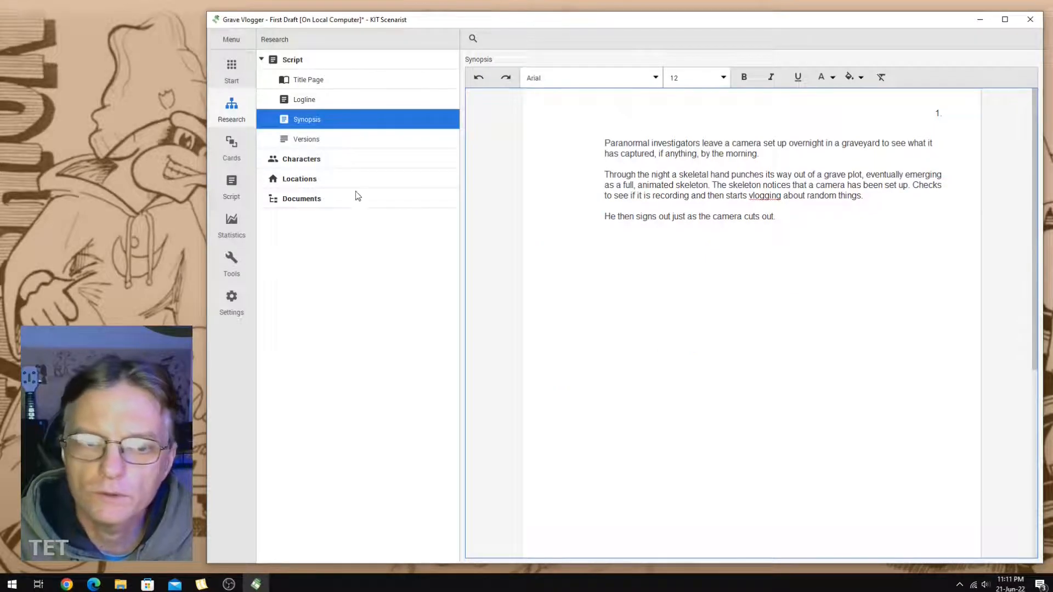
# Begin the screenplay in the script editor with the scene heading "EXT. GRAVEYARD NIGHT".
pyautogui.click(231, 186)
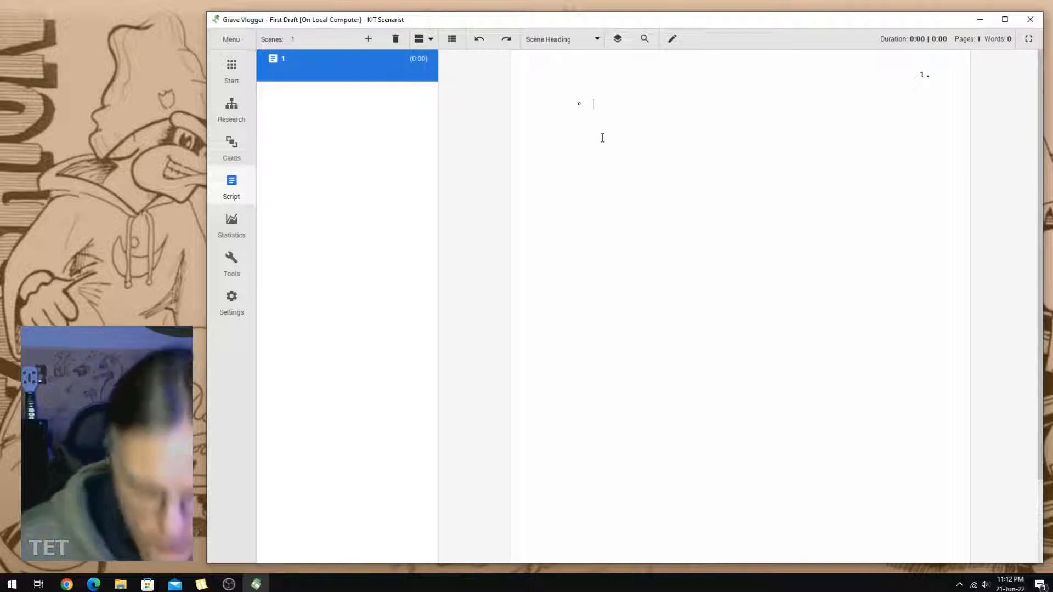
pyautogui.write('EXT. GRAVEYARD NIGHT')
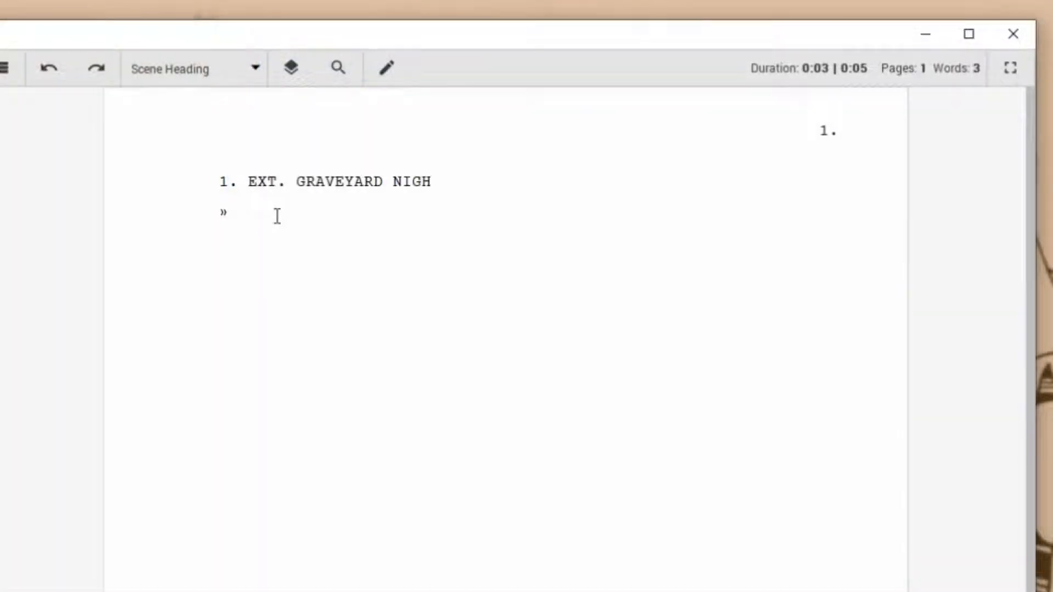
pyautogui.press('Return')
# Write the action: investigators' camera recording grave plots at night, a skeletal hand punching through the earth, and a full skeleton checking whether the camera is recording.
pyautogui.write('We are in a graveyard in the middle of')
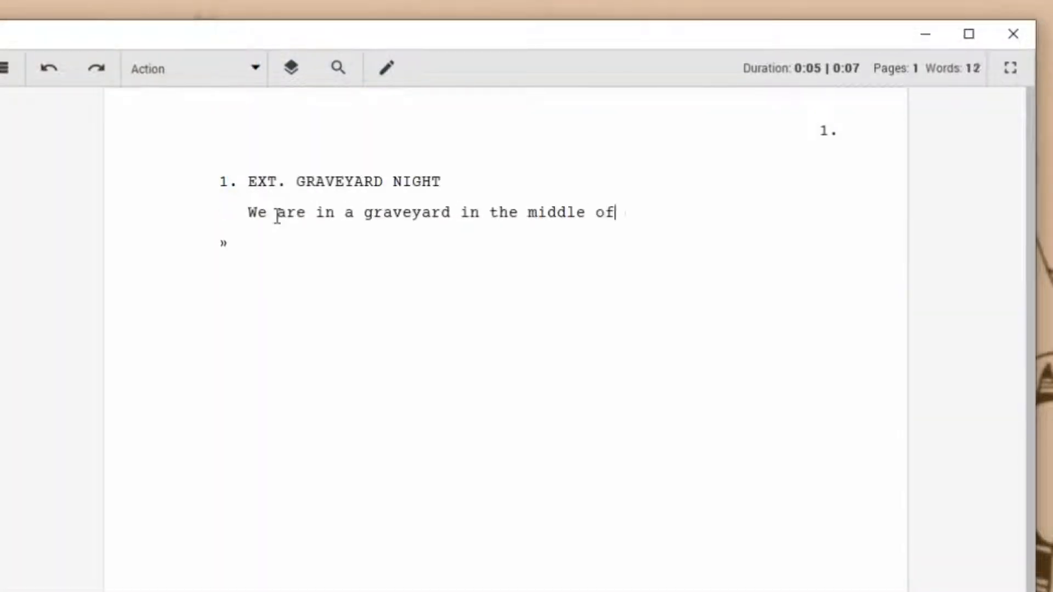
pyautogui.write(' the night. The scene we are viewing is a point of view of a camer')
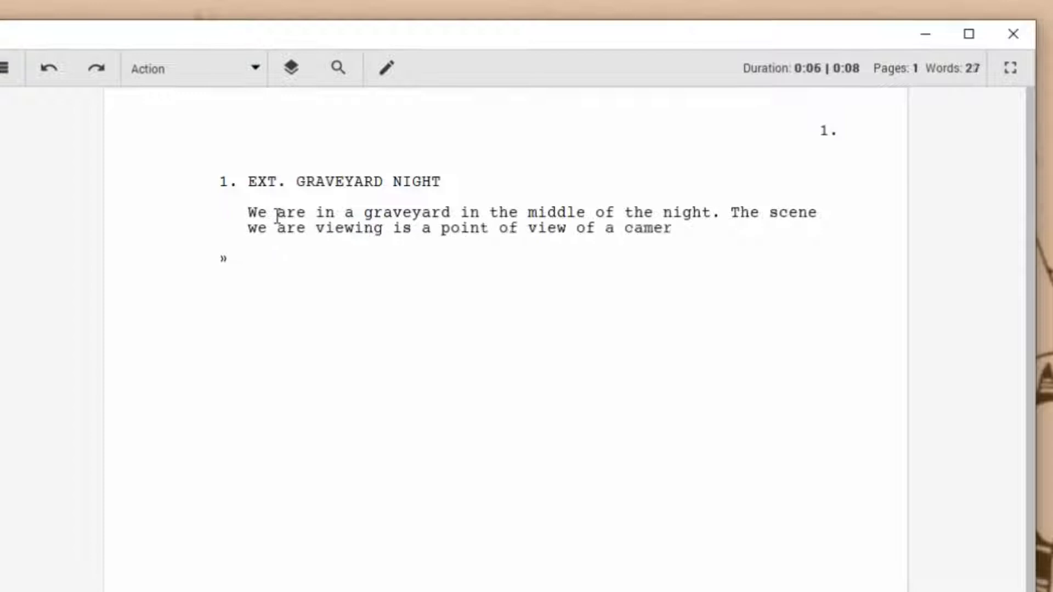
pyautogui.write('a that has been left recording by paranormal investiga')
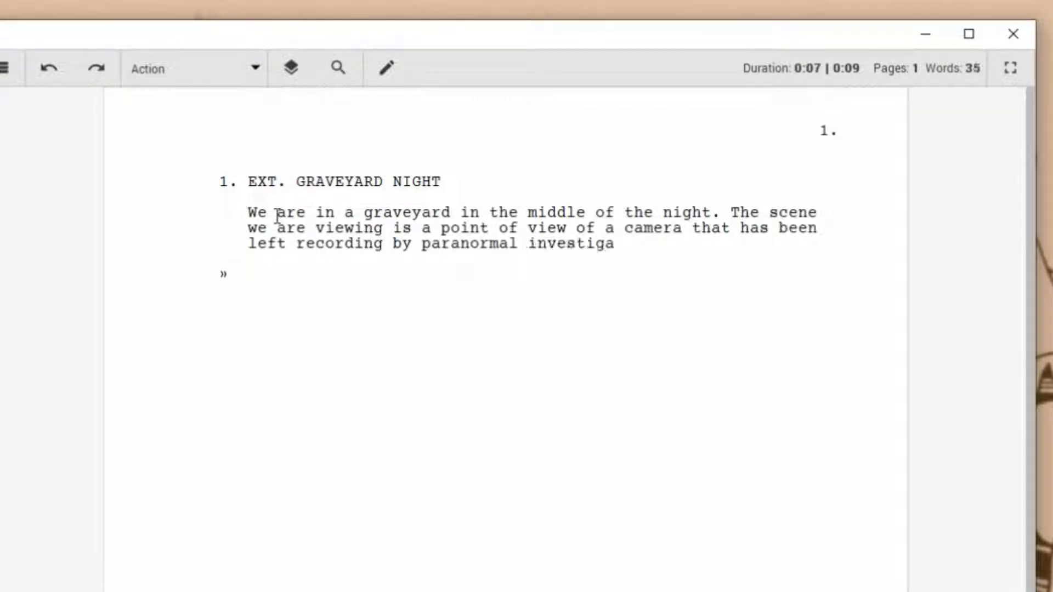
pyautogui.write('tors to see if they capture any spiritual activity through the night.')
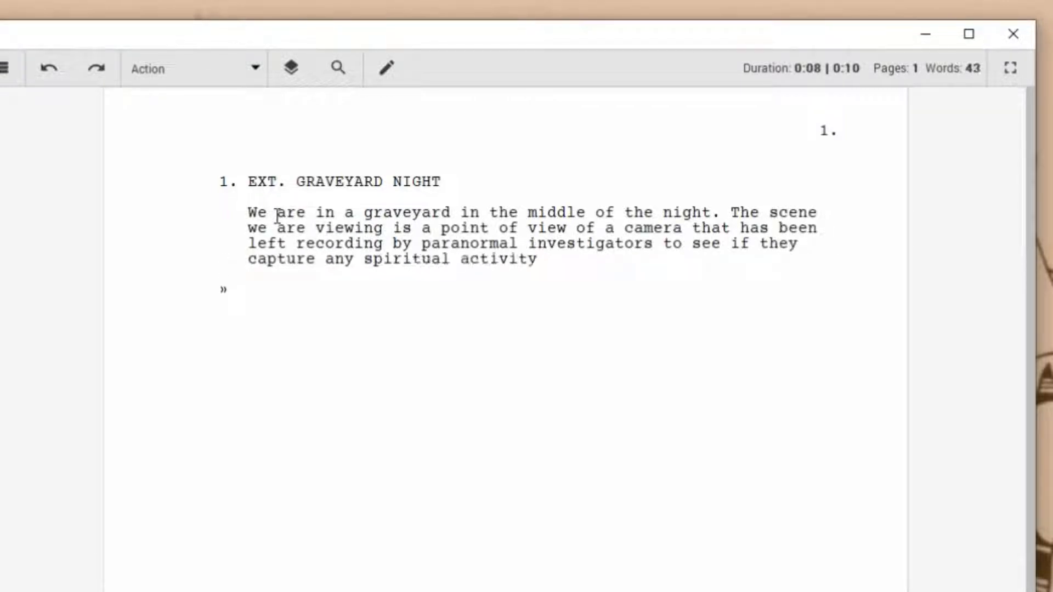
pyautogui.press('Return')
pyautogui.write('The camera is pointed at some grave plots.')
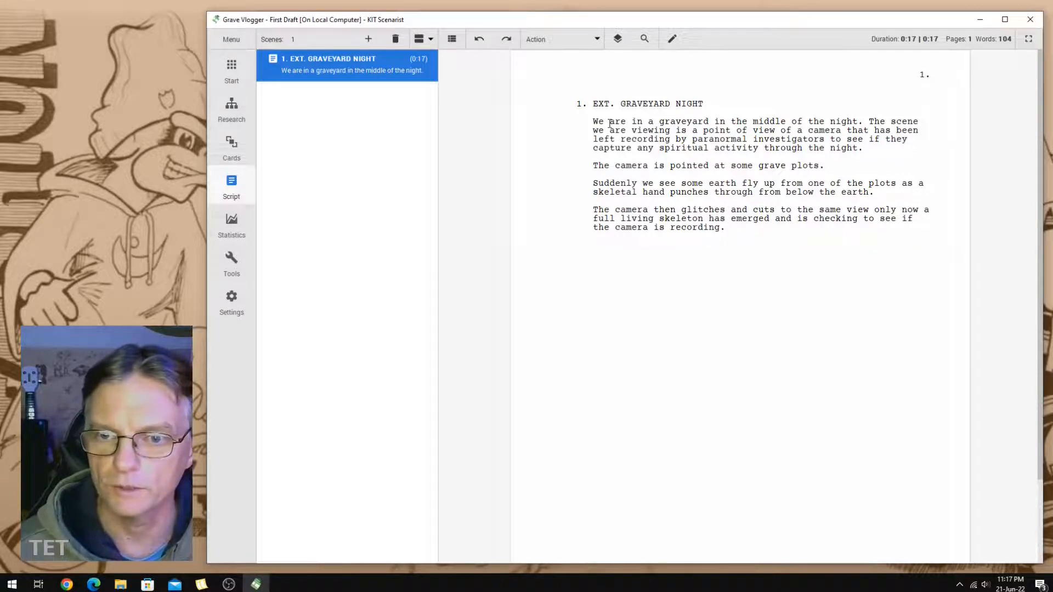
# Add the character SKELETON with the dialogue "Is this thing recording?" below the action paragraphs.
pyautogui.press('Return')
pyautogui.press('Tab')
pyautogui.write('SKELETON')
pyautogui.press('Return')
pyautogui.write('Is this thin')
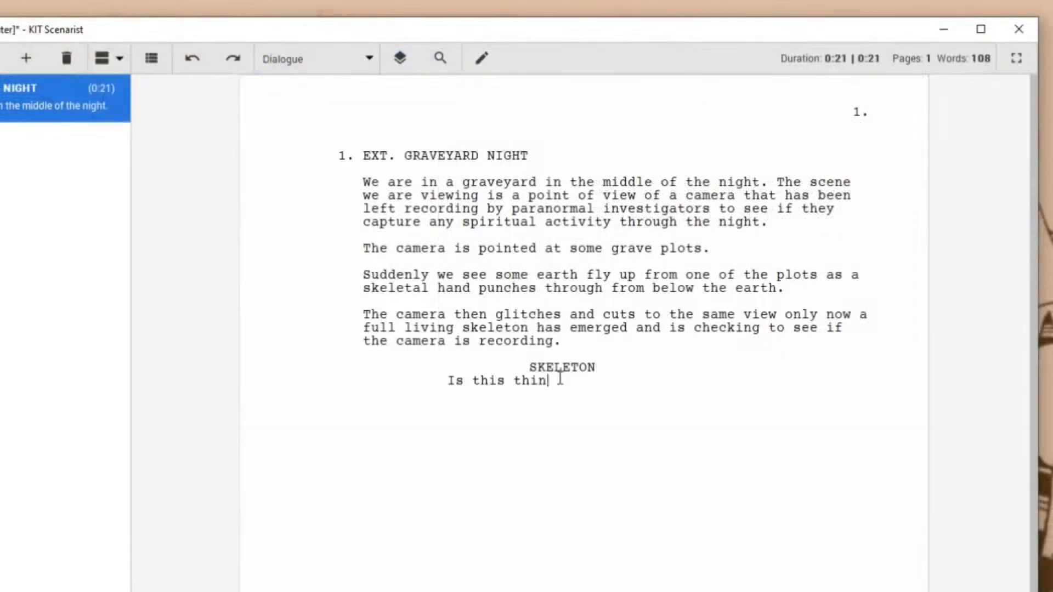
pyautogui.write('g recording?')
# Add a second SKELETON cue with the parenthetical "(ad lib some stuff here)".
pyautogui.press('Return')
pyautogui.press('Tab')
pyautogui.write('SKELETON')
pyautogui.press('Tab')
pyautogui.write('ad lib')
pyautogui.press('BackSpace')
pyautogui.press('BackSpace')
pyautogui.press('BackSpace')
pyautogui.write('lib some s')
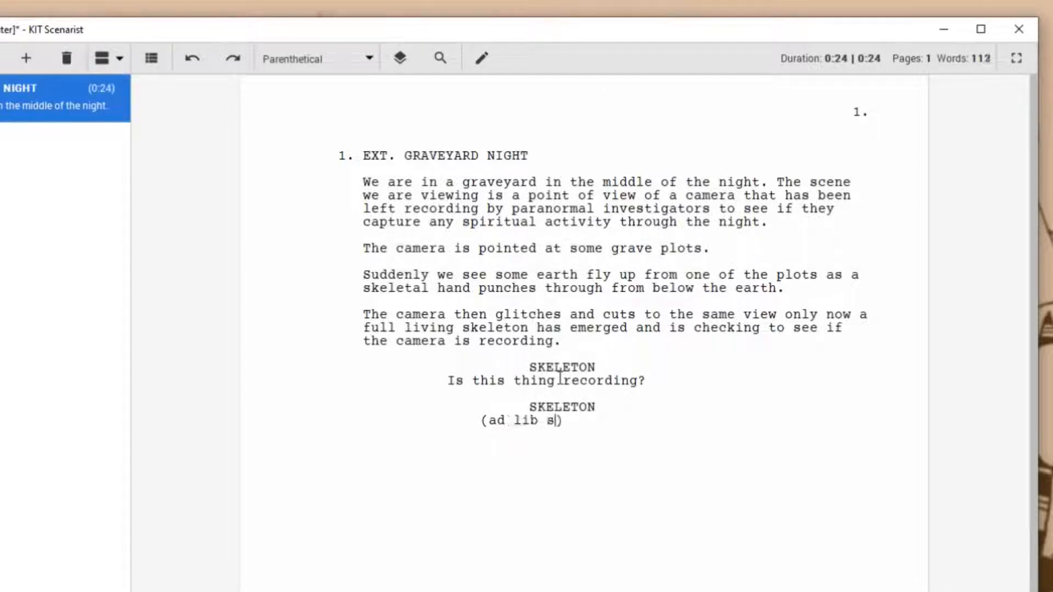
pyautogui.write('tuff here')
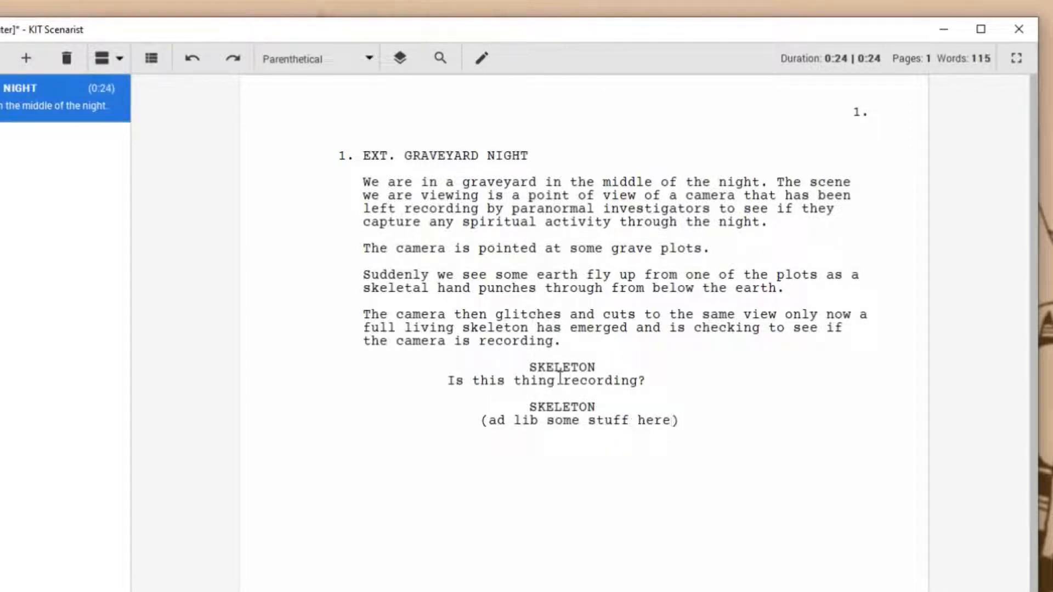
# Add a third SKELETON cue with the dialogue "Okay so that's it from your boy. Don't forget to like and subscribe...".
pyautogui.press('Return')
pyautogui.press('Return')
pyautogui.press('Tab')
pyautogui.write('SKELETON')
pyautogui.press('Return')
pyautogui.write("Okay so that's it from ")
pyautogui.write('your boy. d')
pyautogui.press('BackSpace')
pyautogui.press('BackSpace')
pyautogui.press('BackSpace')
pyautogui.press('BackSpace')
pyautogui.write('your boy.')
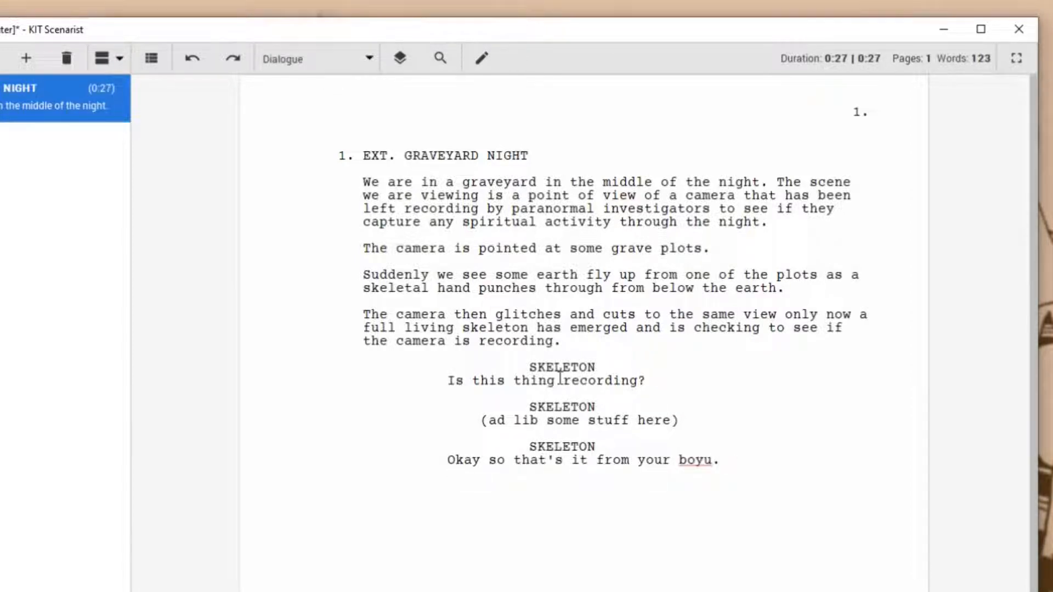
pyautogui.write(" Don't forget to like and subscribe...")
# Close the scene with the action line "The camera glitches at this point and we go into the credits.".
pyautogui.press('Return')
pyautogui.press('Return')
pyautogui.write('The camera')
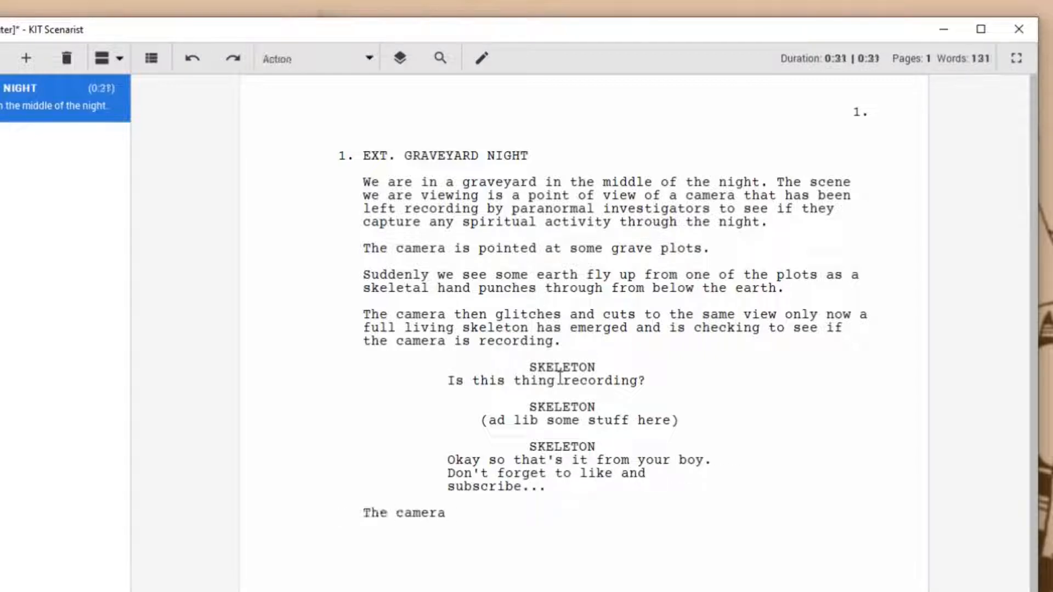
pyautogui.write(' glitches at this point')
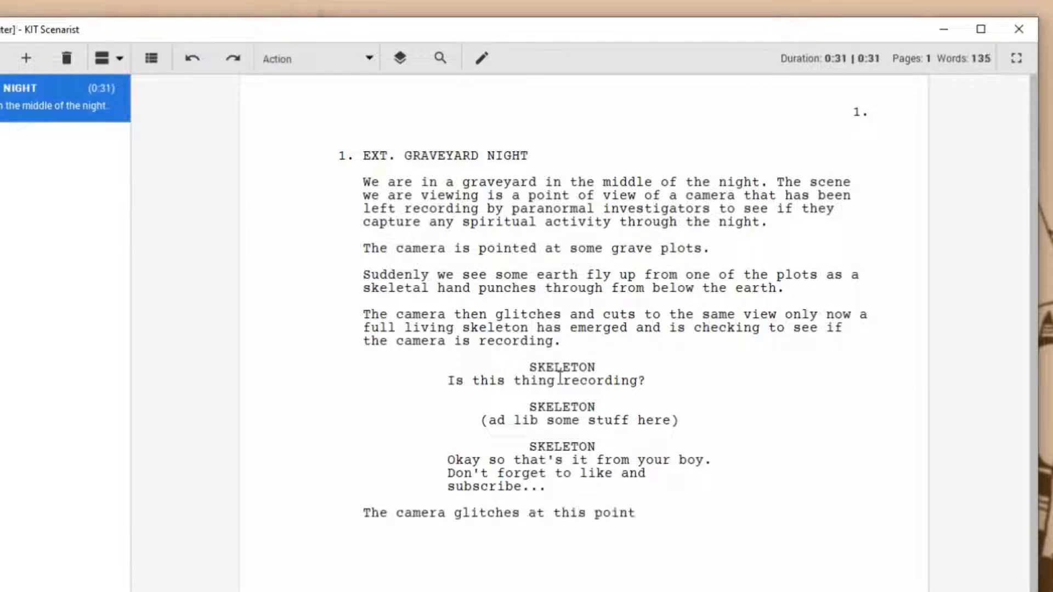
pyautogui.write(' and we go into cr')
pyautogui.press('BackSpace')
pyautogui.press('BackSpace')
pyautogui.write('the credits.')
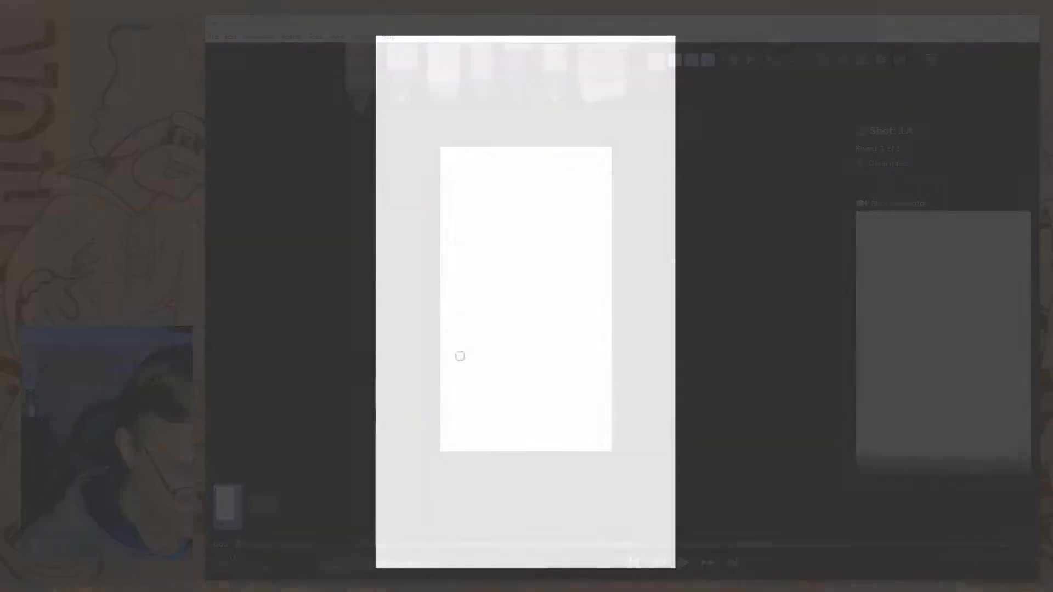
# In Storyboarder, sketch the graveyard with a cross-topped tombstone, moon, fence and bare tree, and add bits of flying earth over the grave plot.
pyautogui.moveTo(459, 357); pyautogui.dragTo(459, 230)
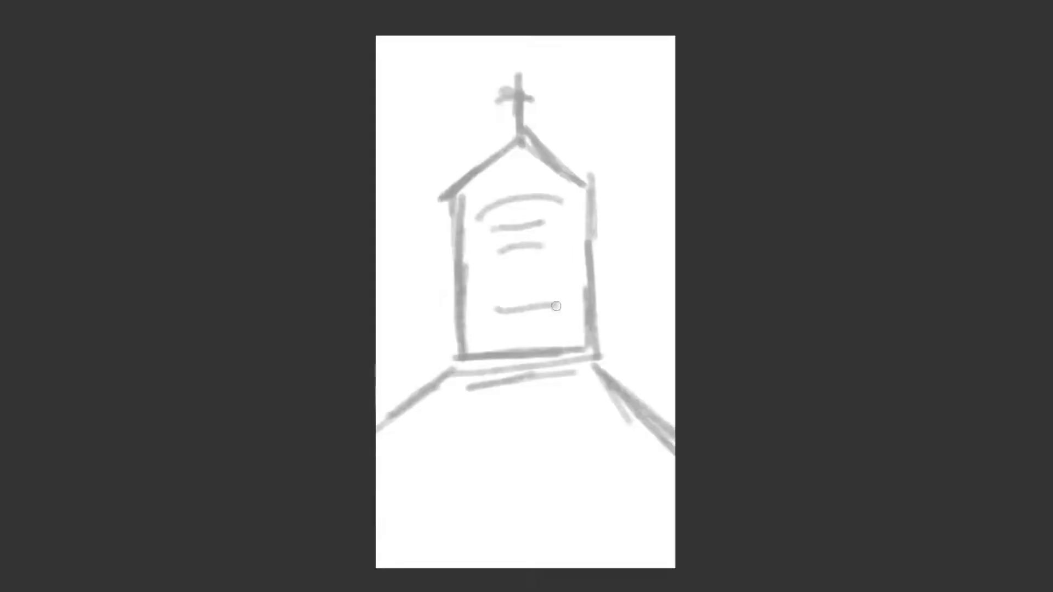
pyautogui.moveTo(664, 378); pyautogui.dragTo(607, 240)
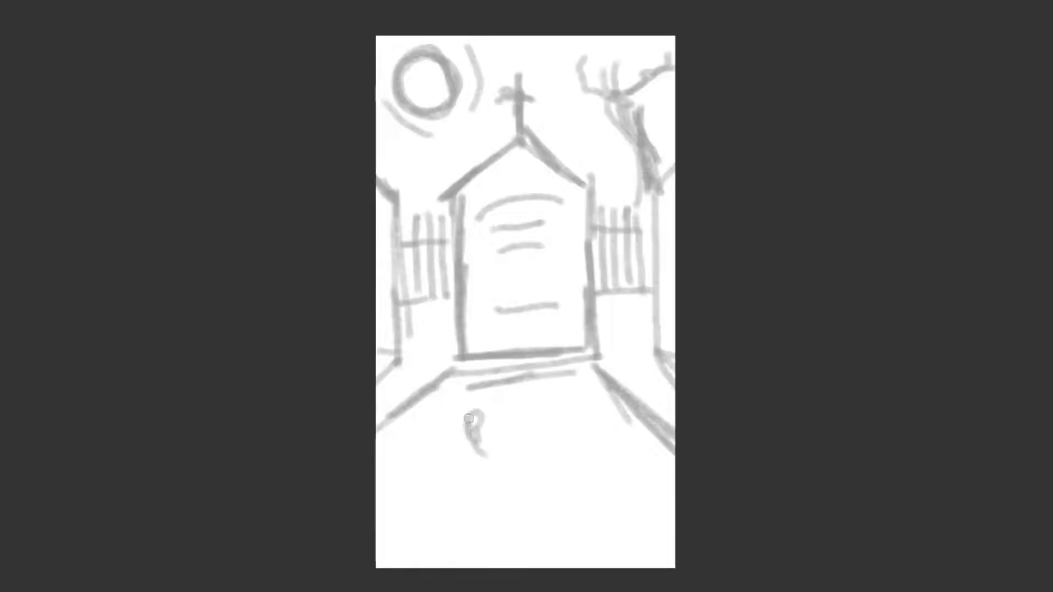
pyautogui.moveTo(562, 420); pyautogui.dragTo(584, 410)
pyautogui.moveTo(529, 466); pyautogui.dragTo(549, 460)
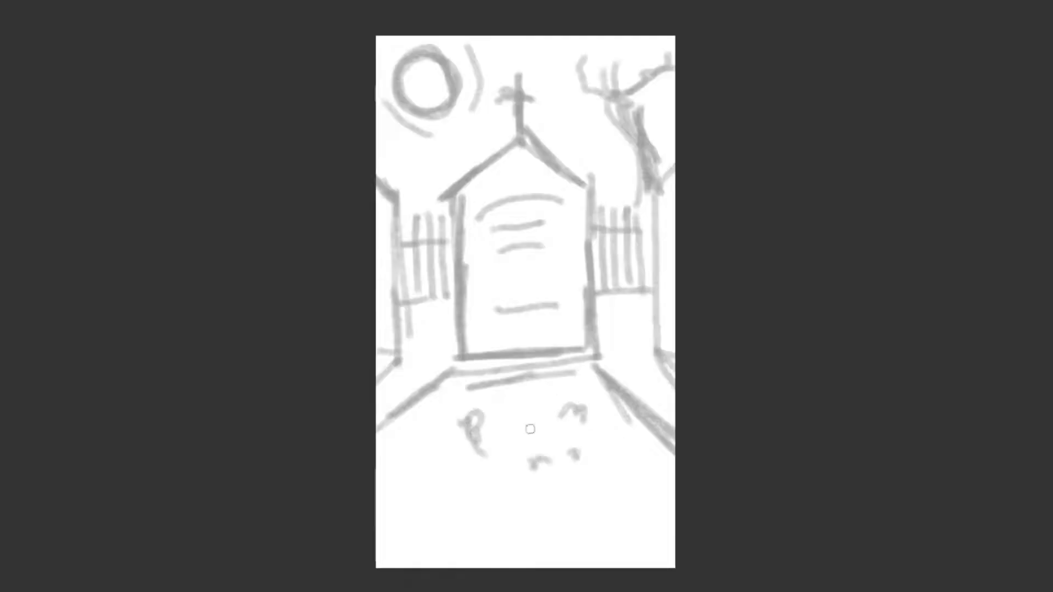
# Draw the skeletal hand punching up out of the grave plot on the second board, with scattered earth around it.
pyautogui.moveTo(516, 379); pyautogui.dragTo(517, 445)
pyautogui.moveTo(531, 384); pyautogui.dragTo(532, 442)
pyautogui.moveTo(502, 332); pyautogui.dragTo(504, 365)
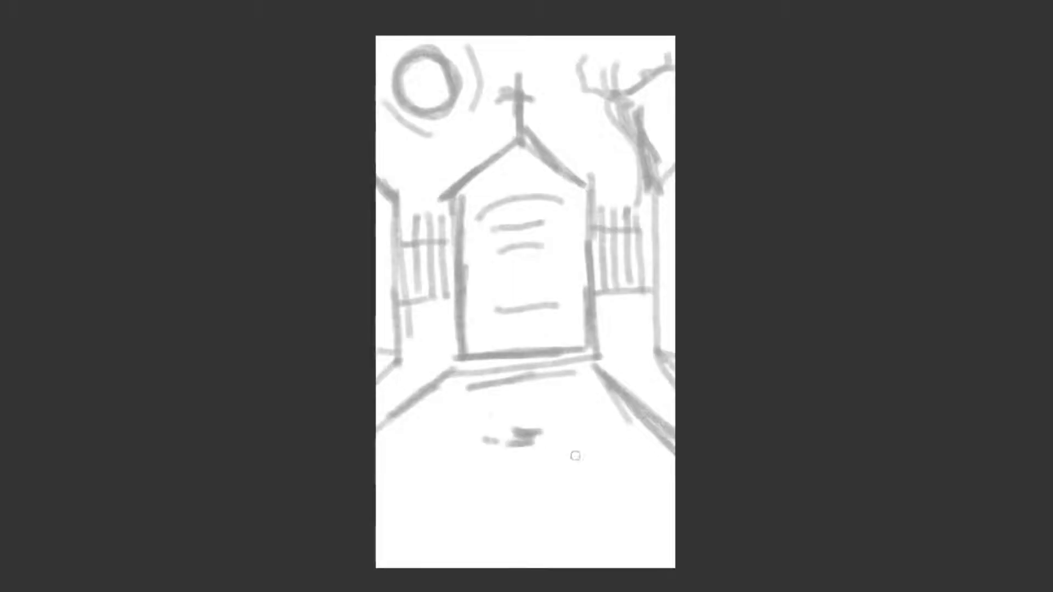
pyautogui.moveTo(467, 463); pyautogui.dragTo(490, 461)
pyautogui.moveTo(500, 470); pyautogui.dragTo(518, 470)
pyautogui.moveTo(574, 408); pyautogui.dragTo(583, 406)
# Sketch the full skeleton standing in front of the tombstone on the third board.
pyautogui.moveTo(543, 118); pyautogui.dragTo(541, 121)
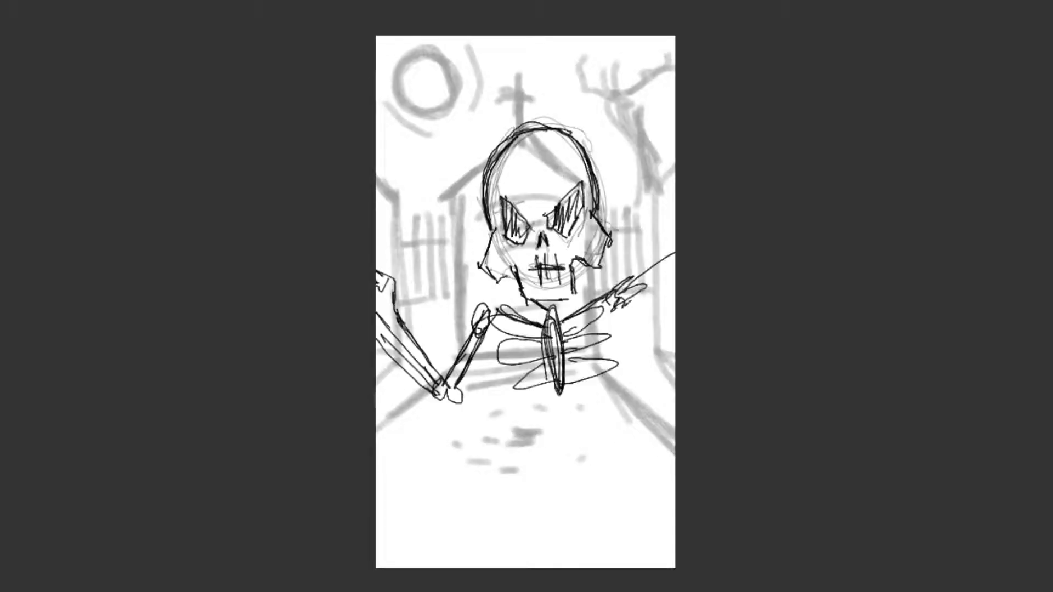
pyautogui.moveTo(519, 410); pyautogui.dragTo(615, 417)
pyautogui.moveTo(543, 433); pyautogui.dragTo(548, 543)
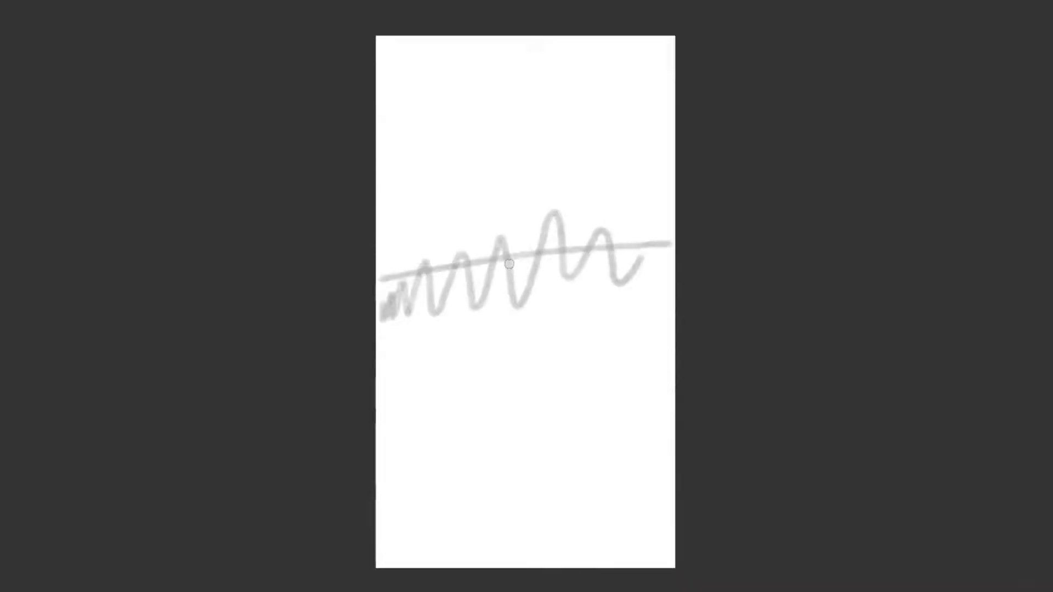
# Draw camera glitch lines running across the full width of the blank fourth board.
pyautogui.moveTo(379, 456); pyautogui.dragTo(672, 434)
pyautogui.moveTo(392, 164); pyautogui.dragTo(674, 115)
pyautogui.moveTo(397, 296); pyautogui.dragTo(668, 247)
pyautogui.moveTo(378, 161); pyautogui.dragTo(668, 125)
pyautogui.moveTo(377, 293); pyautogui.dragTo(673, 269)
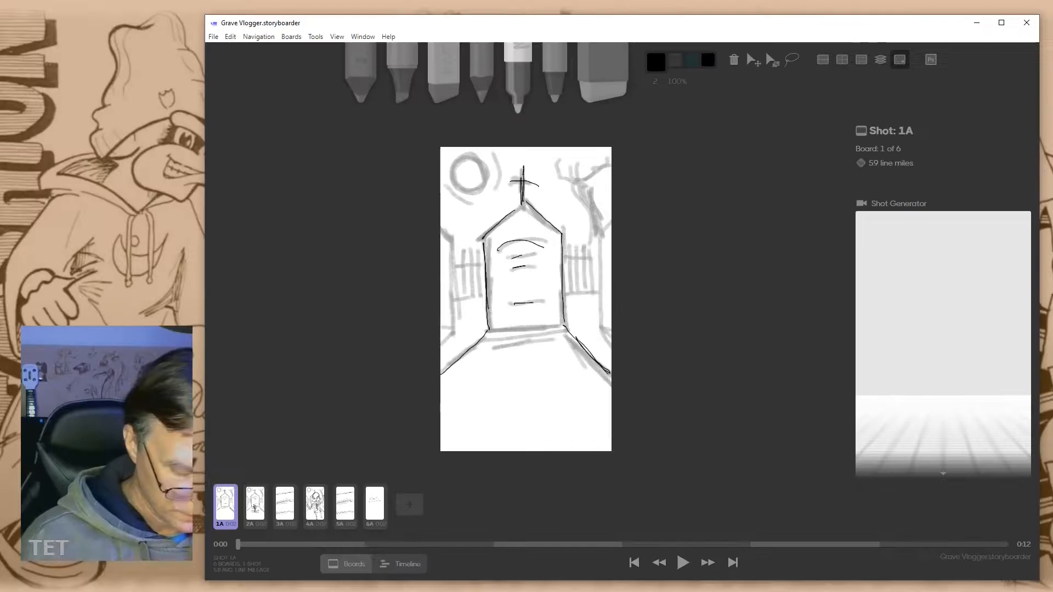
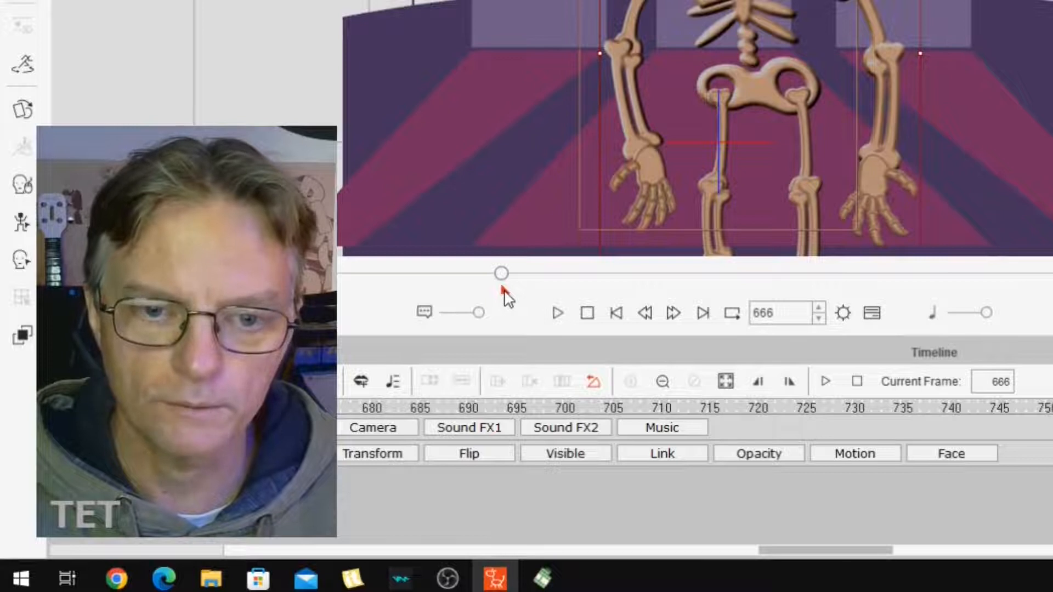
# Return the playback to frame 1 and show the skeleton's Motion track alongside its Face tracks in the timeline.
pyautogui.click(587, 313)
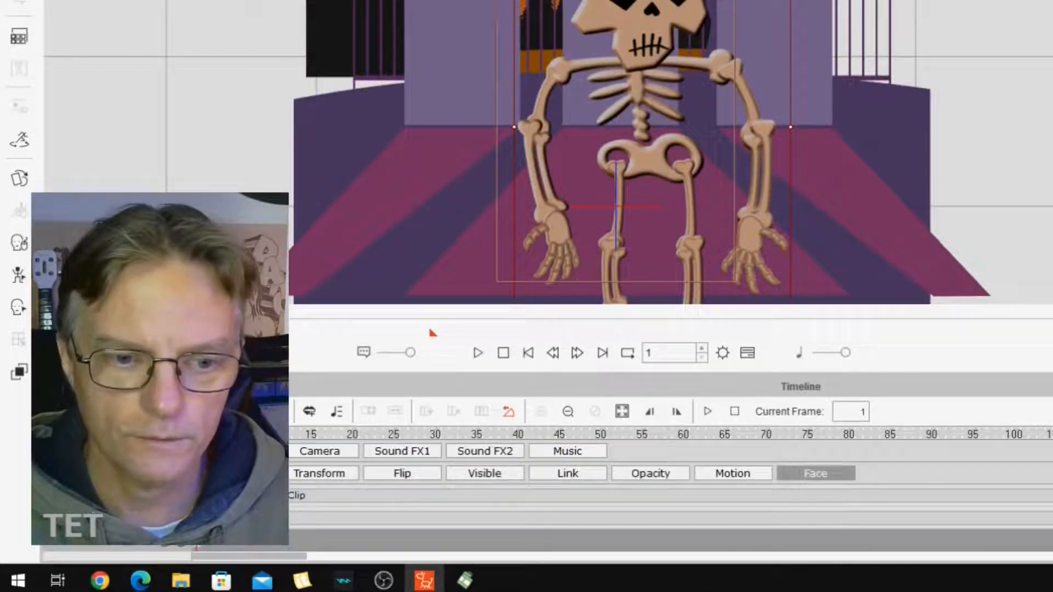
pyautogui.scroll(-3, 671, 493)
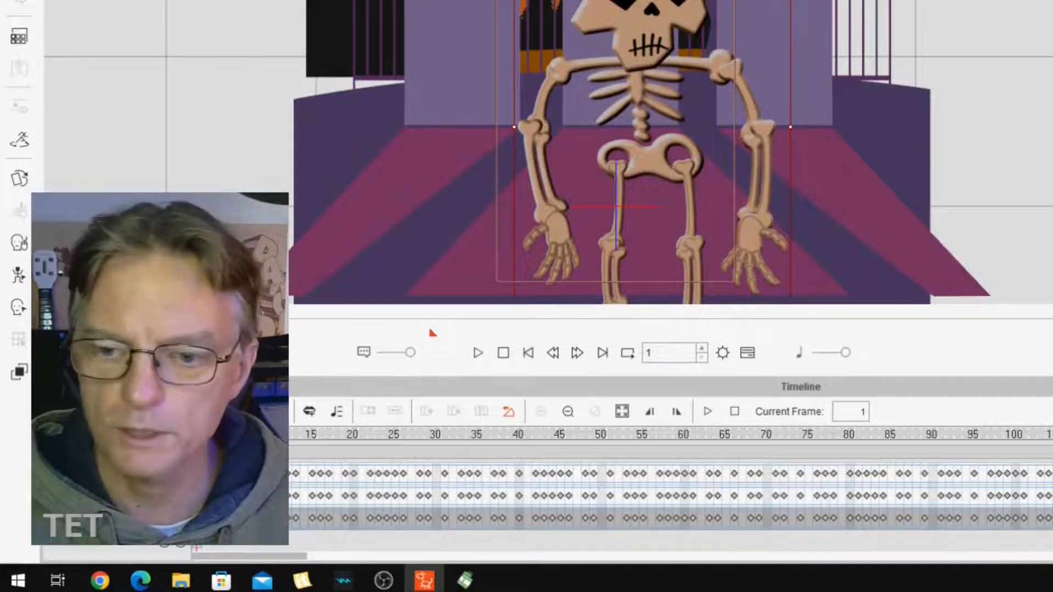
pyautogui.scroll(1, 630, 473)
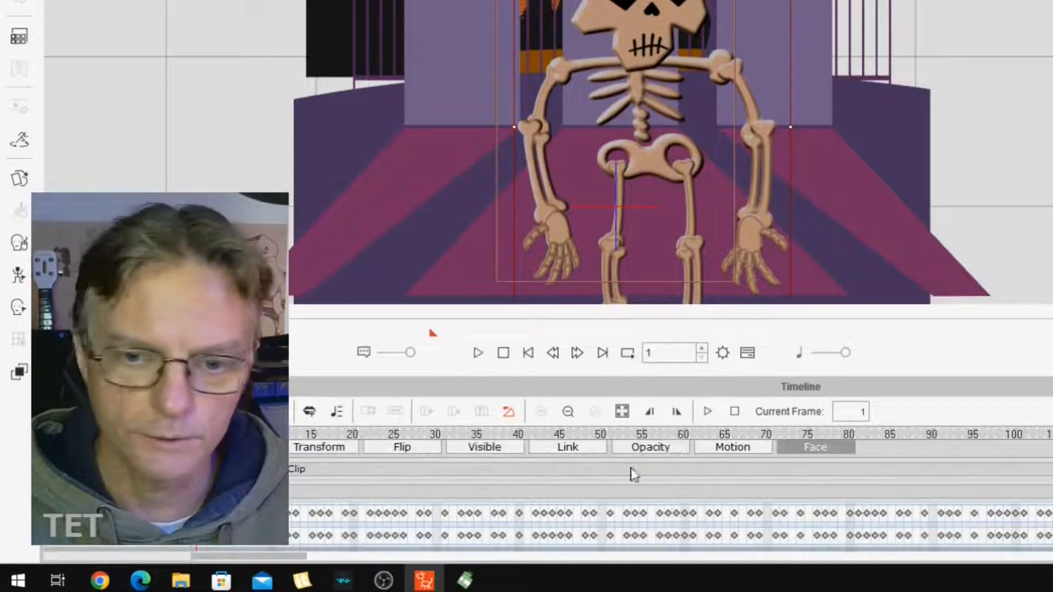
pyautogui.click(713, 446)
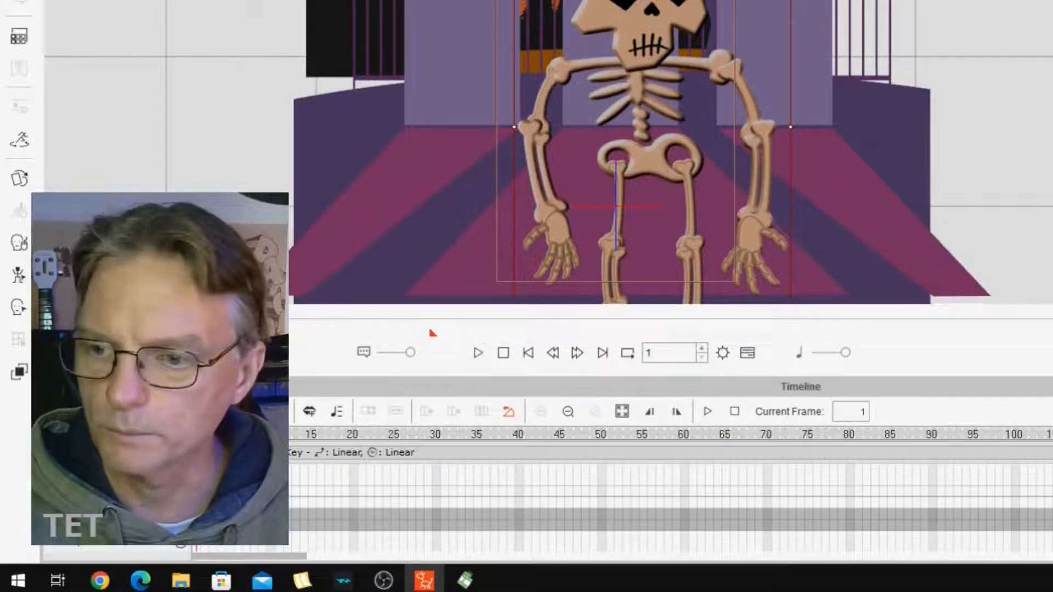
pyautogui.scroll(1, 670, 477)
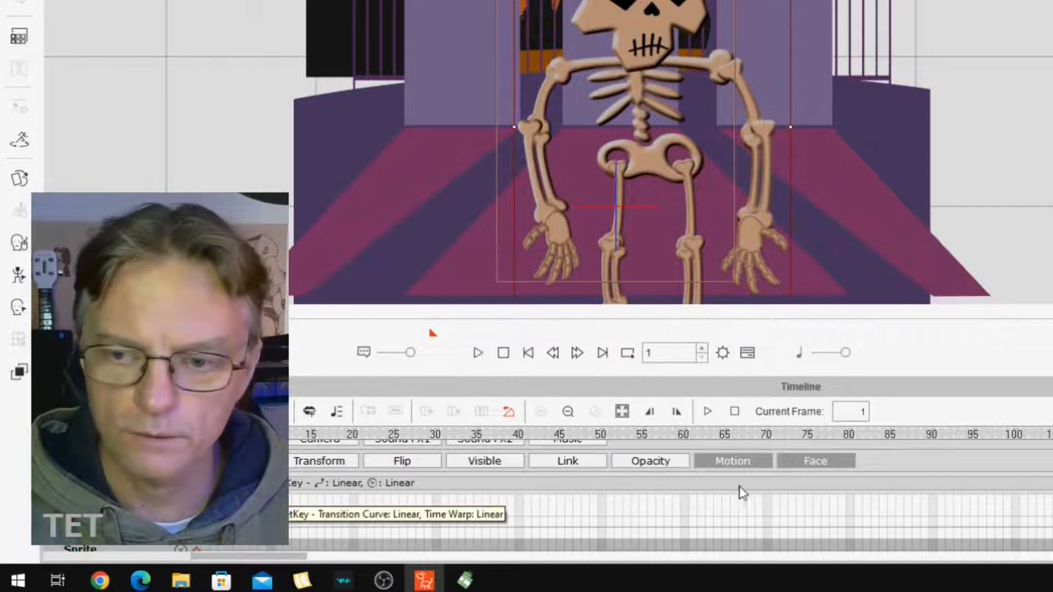
pyautogui.moveTo(1051, 513)
pyautogui.mouseDown()
pyautogui.moveTo(1051, 526)
pyautogui.moveTo(1051, 511)
pyautogui.mouseUp()
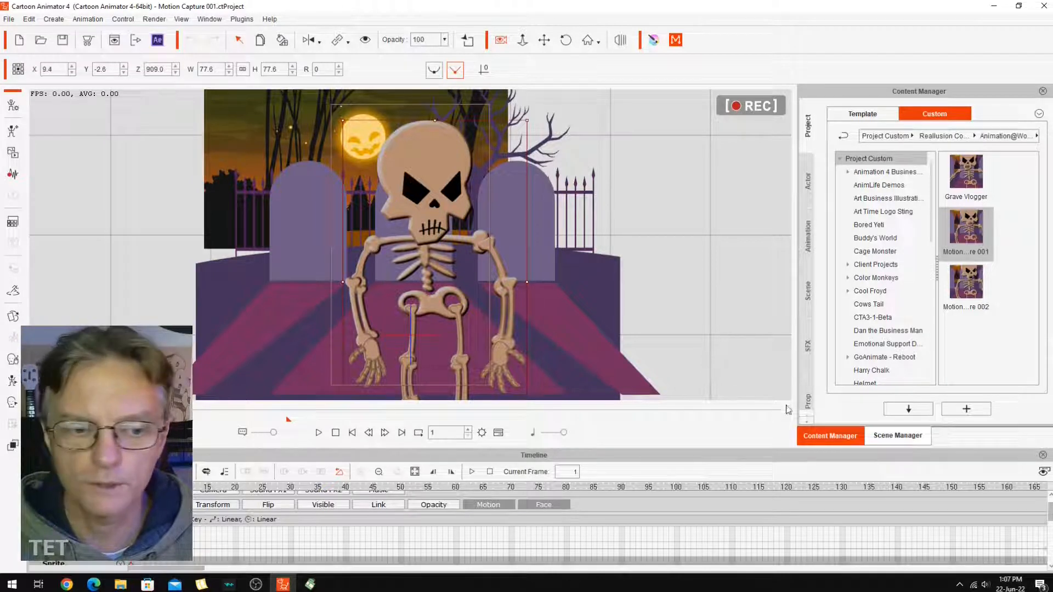
# Play back the skeleton's existing facial performance from the start and return to the first frame.
pyautogui.click(318, 433)
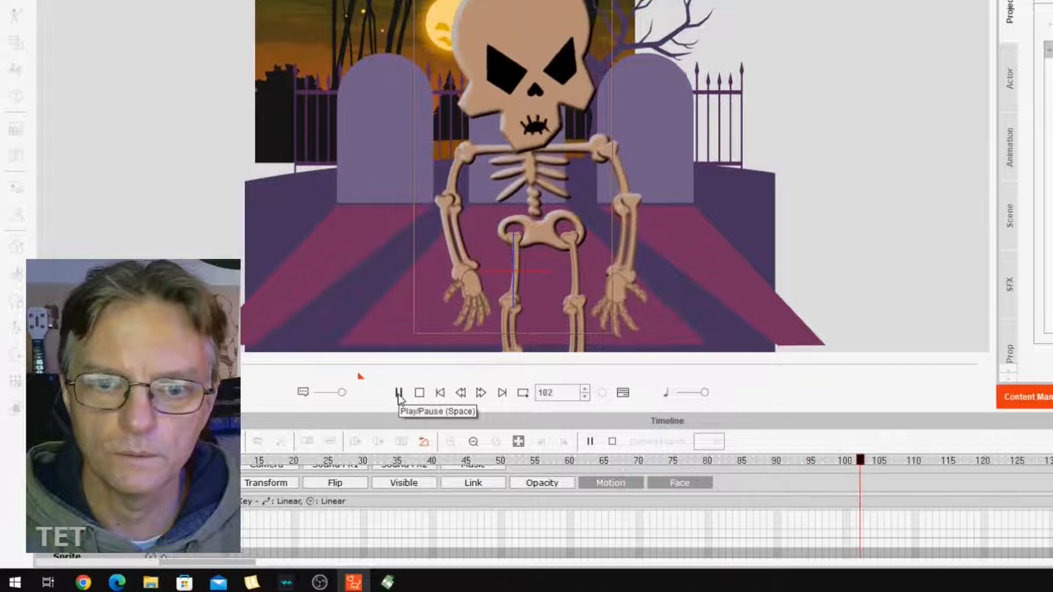
pyautogui.click(399, 394)
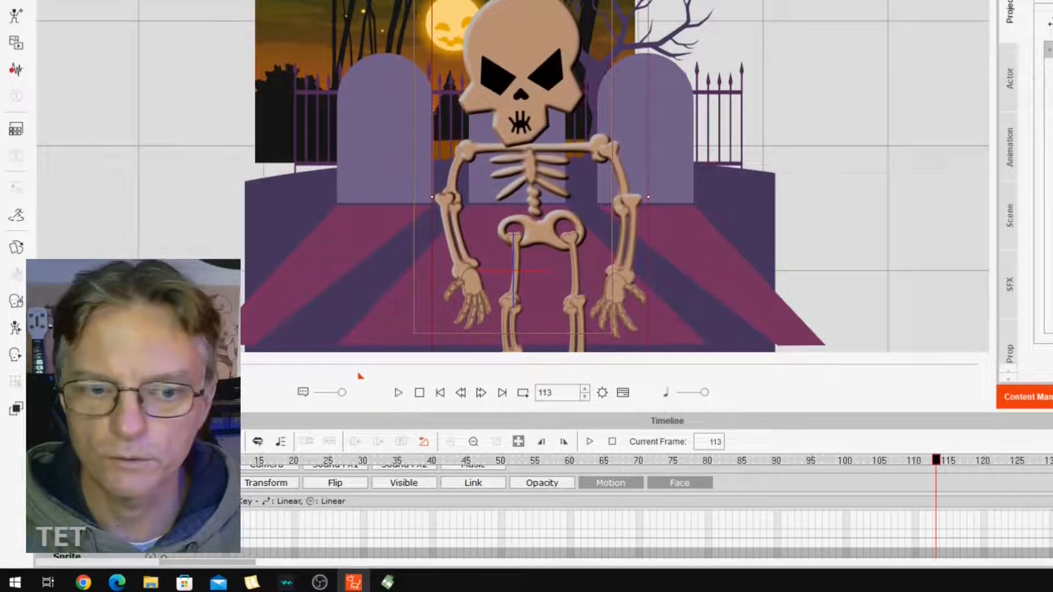
pyautogui.moveTo(937, 460); pyautogui.dragTo(162, 460)
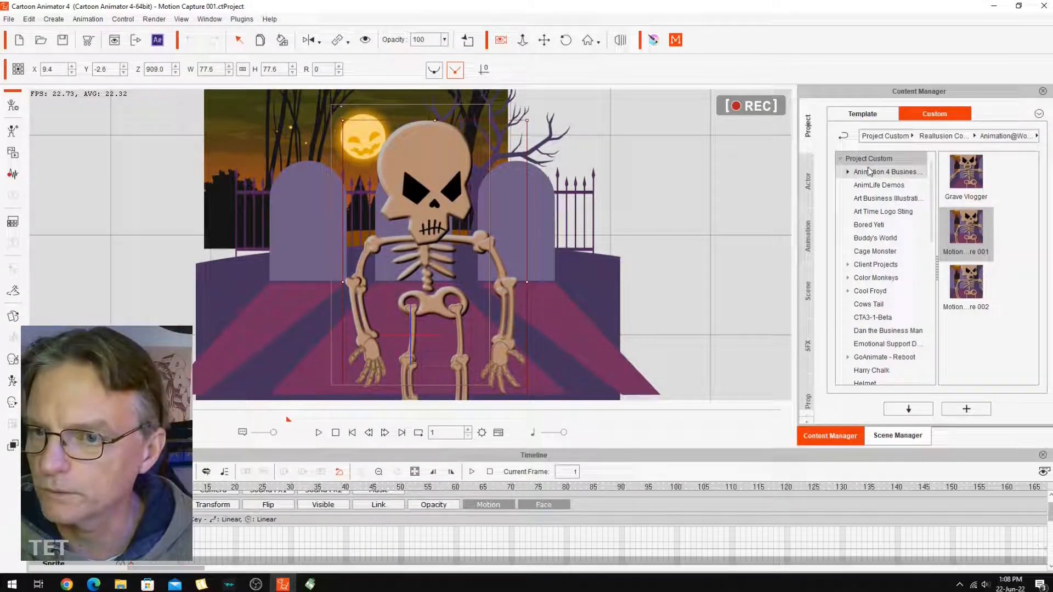
# Apply the Dance_02(1S) template from the G3 Human Motions set to the skeleton, followed directly by Dance_02(2L).
pyautogui.click(808, 237)
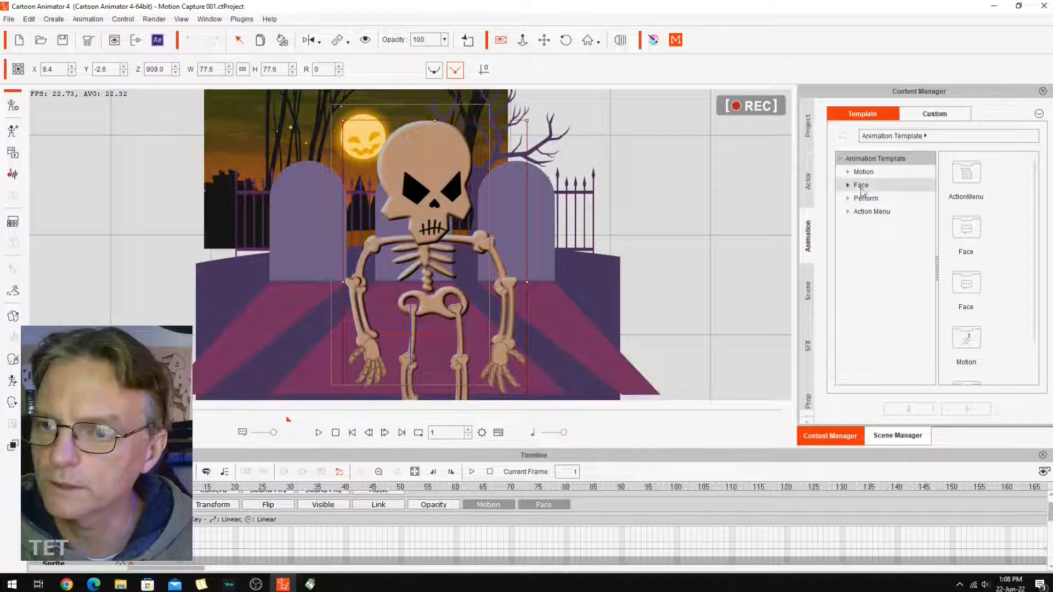
pyautogui.click(746, 110)
pyautogui.moveTo(873, 193); pyautogui.dragTo(873, 232)
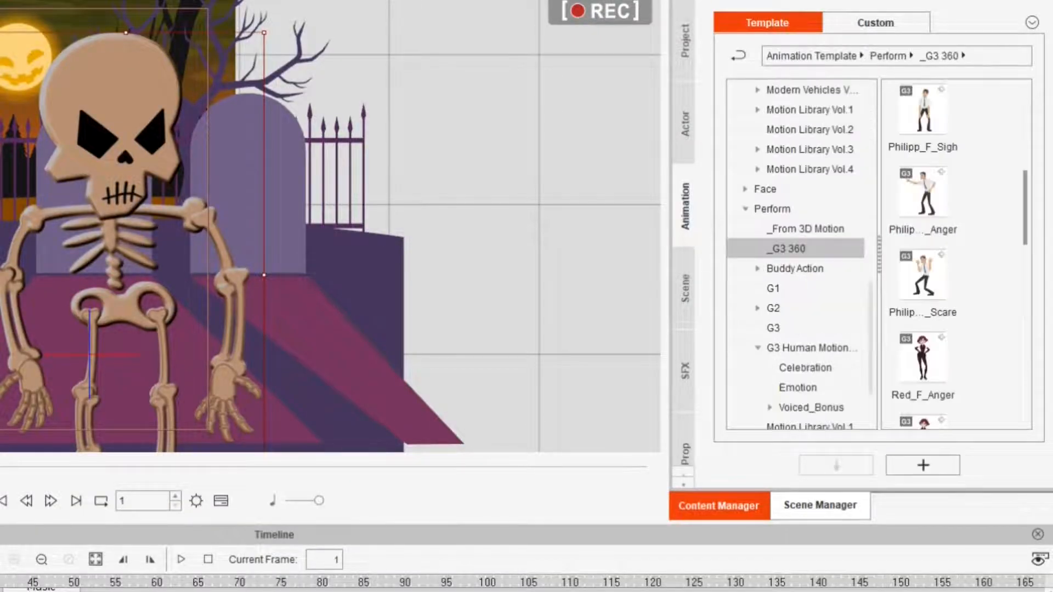
pyautogui.click(781, 236)
pyautogui.moveTo(1025, 136); pyautogui.dragTo(1022, 298)
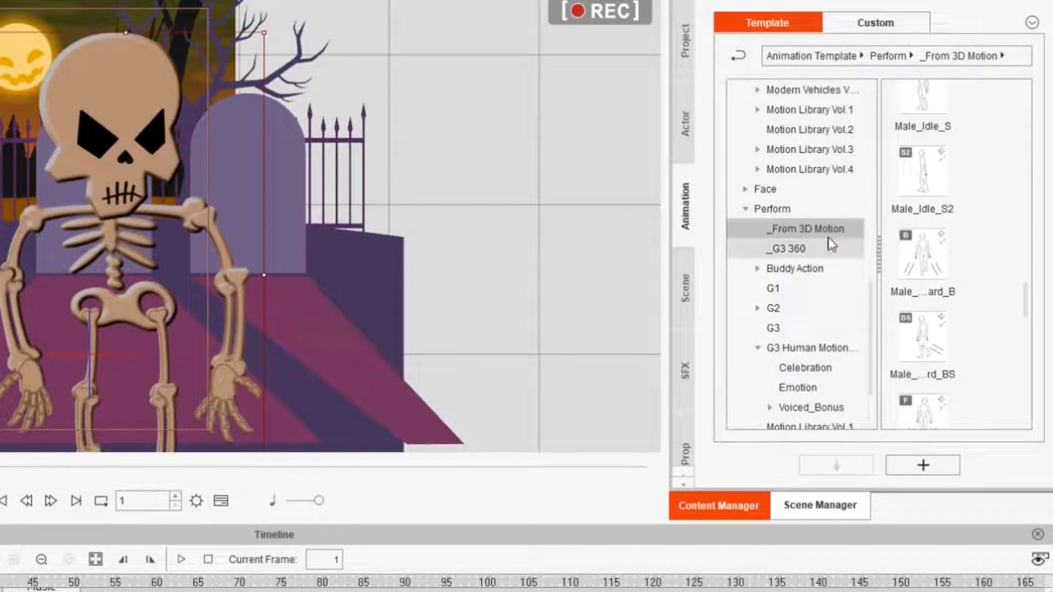
pyautogui.click(749, 192)
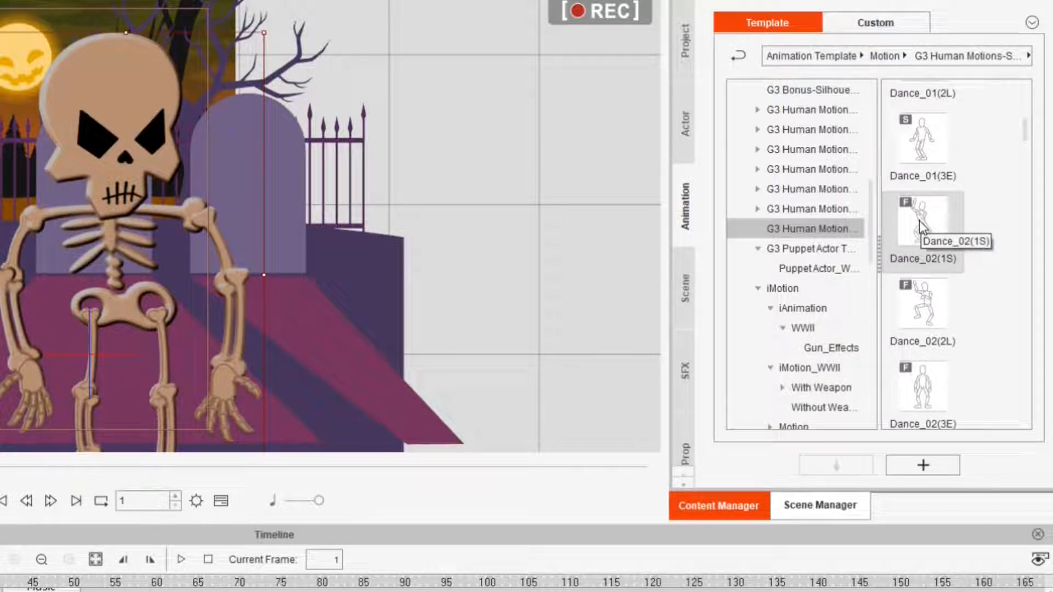
pyautogui.doubleClick(923, 228)
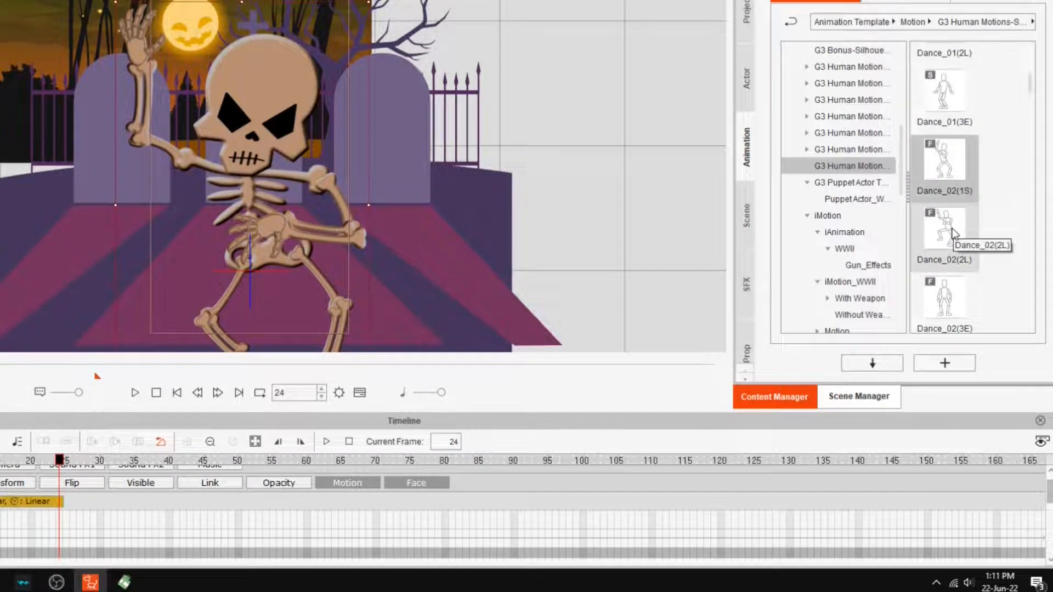
pyautogui.doubleClick(953, 230)
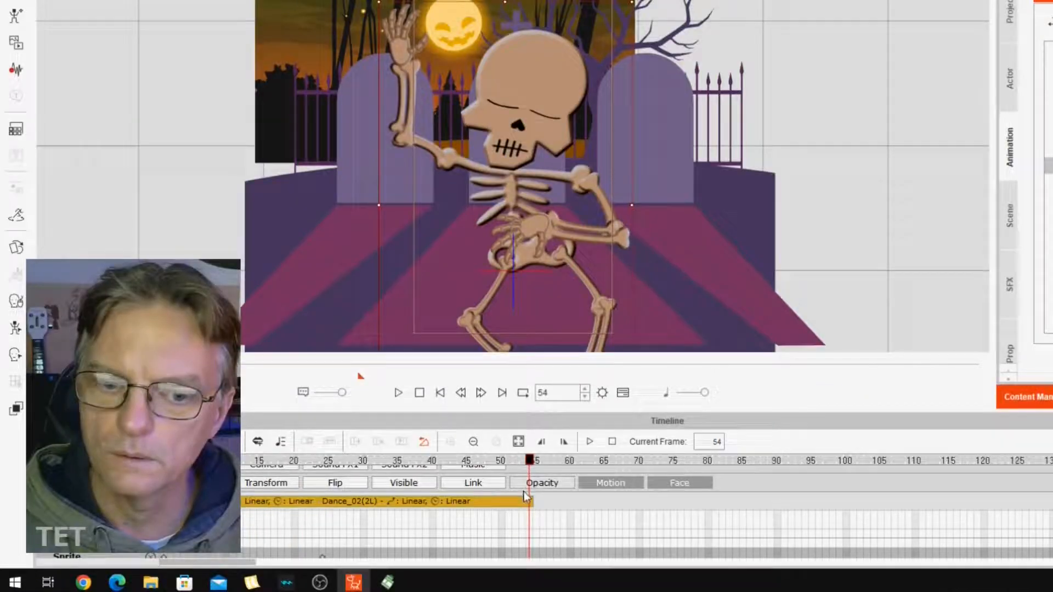
# Extend the looped Dance_02(2L) clip to about frame 210 and play the animation from frame 1.
pyautogui.click(529, 502)
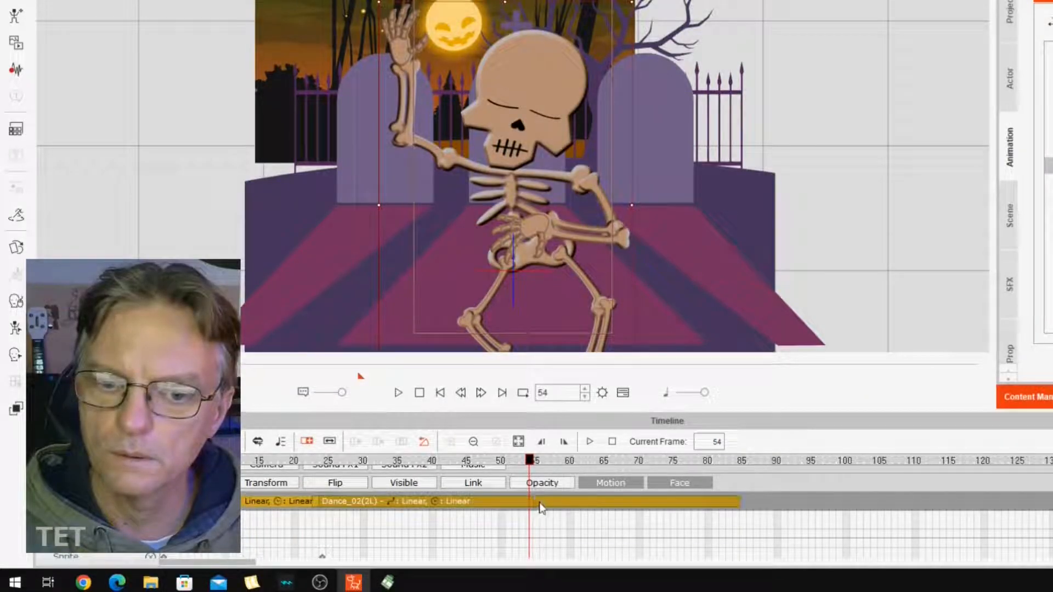
pyautogui.click(399, 397)
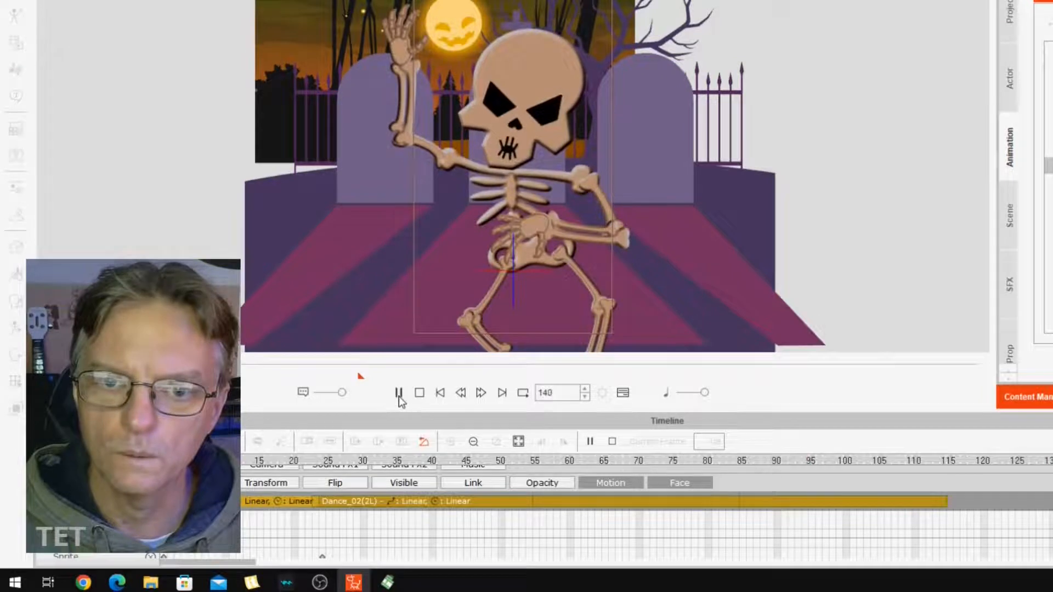
pyautogui.click(401, 395)
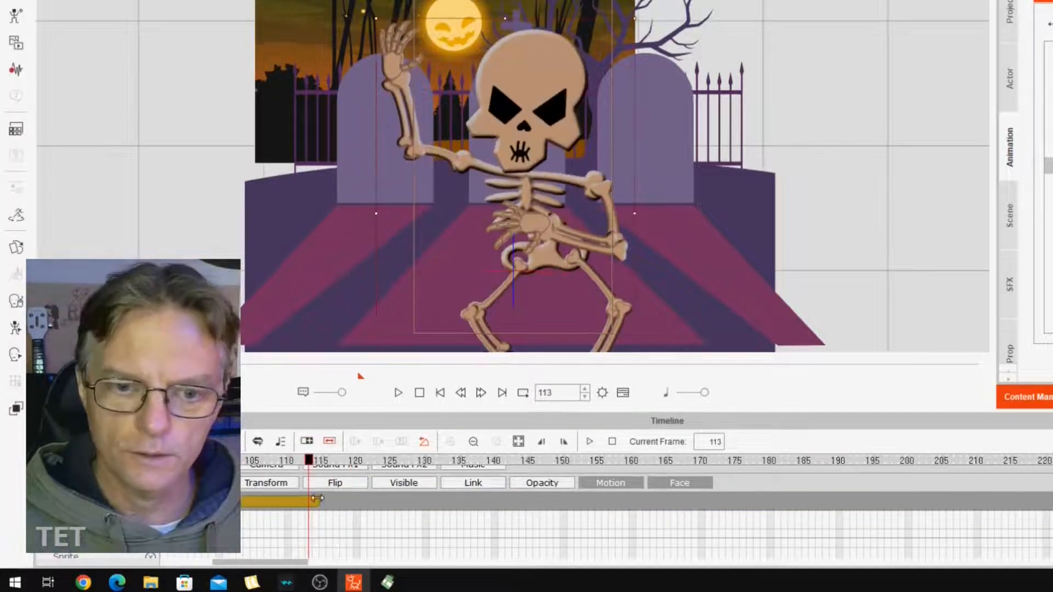
pyautogui.moveTo(317, 498); pyautogui.dragTo(381, 501)
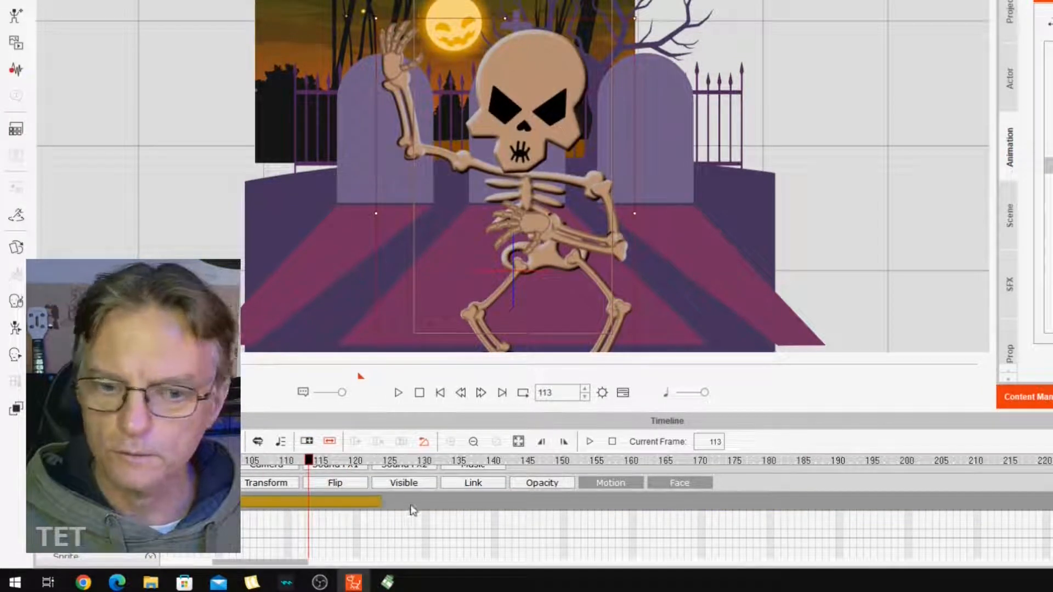
pyautogui.moveTo(732, 512); pyautogui.dragTo(918, 519)
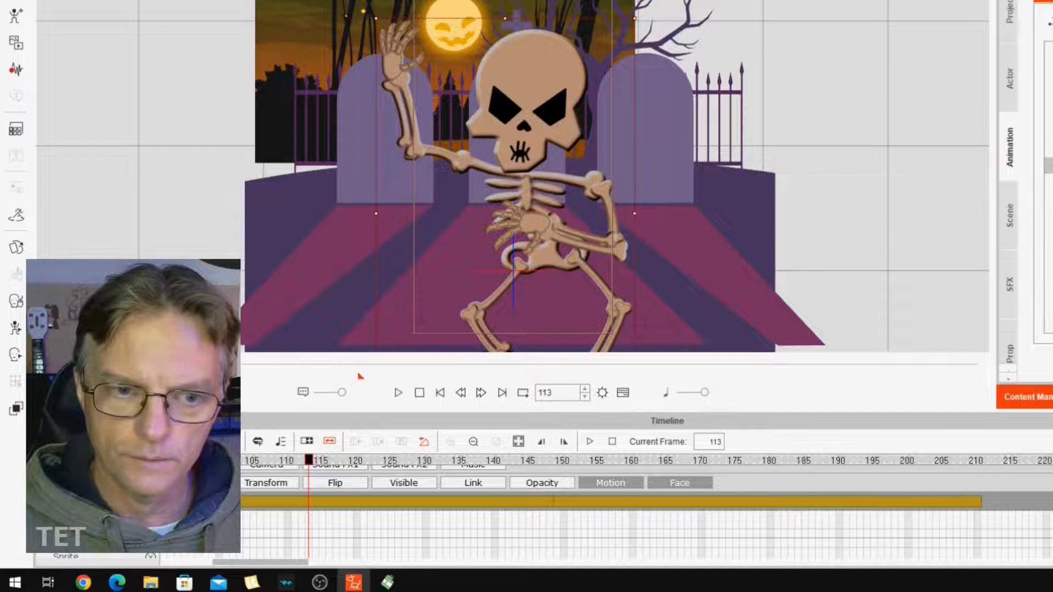
pyautogui.moveTo(214, 365); pyautogui.dragTo(48, 365)
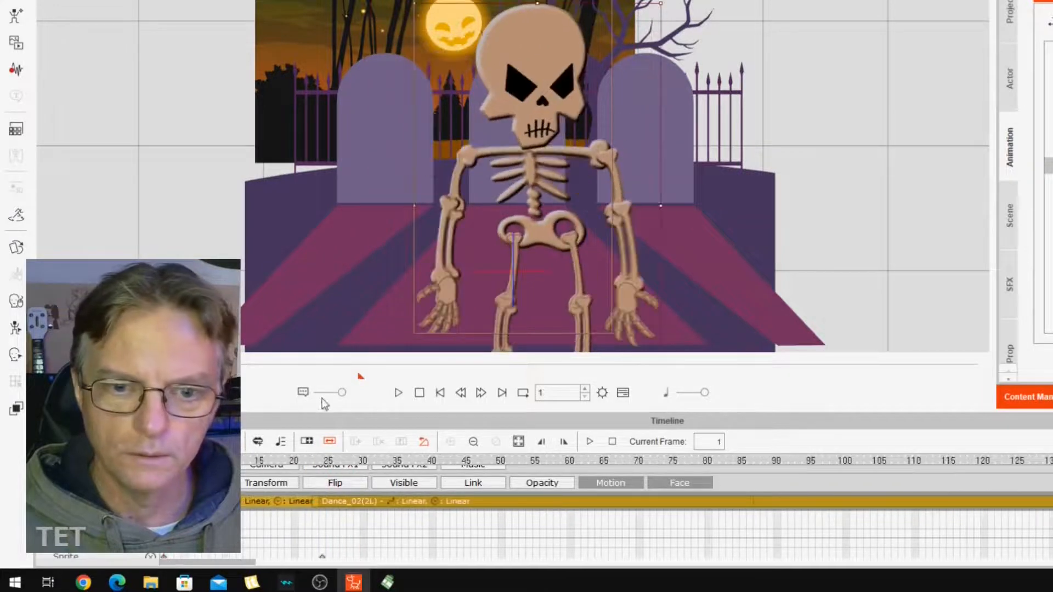
pyautogui.click(399, 393)
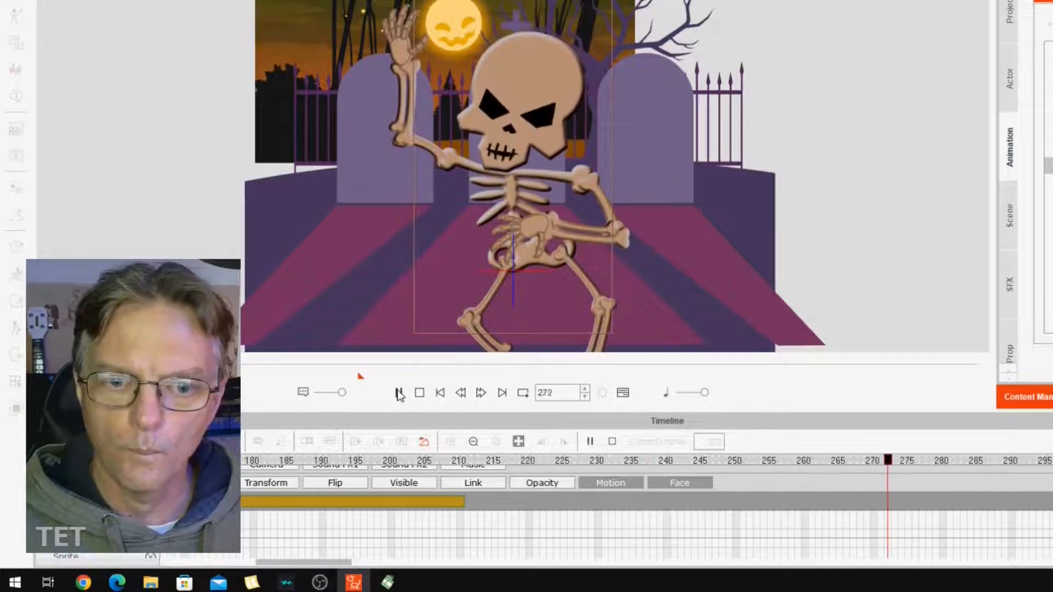
pyautogui.click(398, 392)
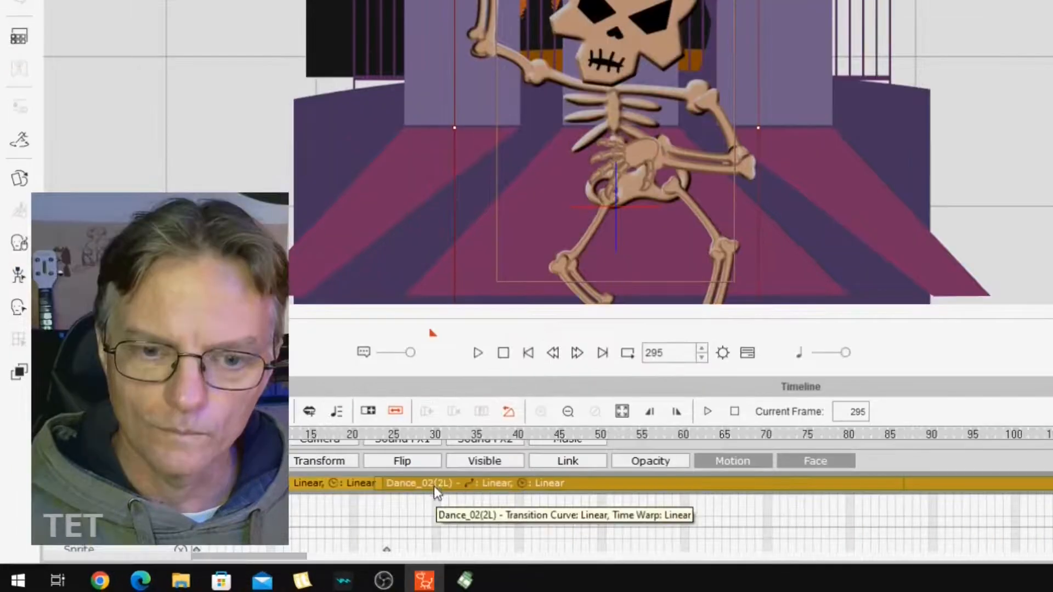
# Move the Dance_02(2L) clip to start at about frame 51 and extend the Dance_02(1S) clip towards it.
pyautogui.click(437, 484)
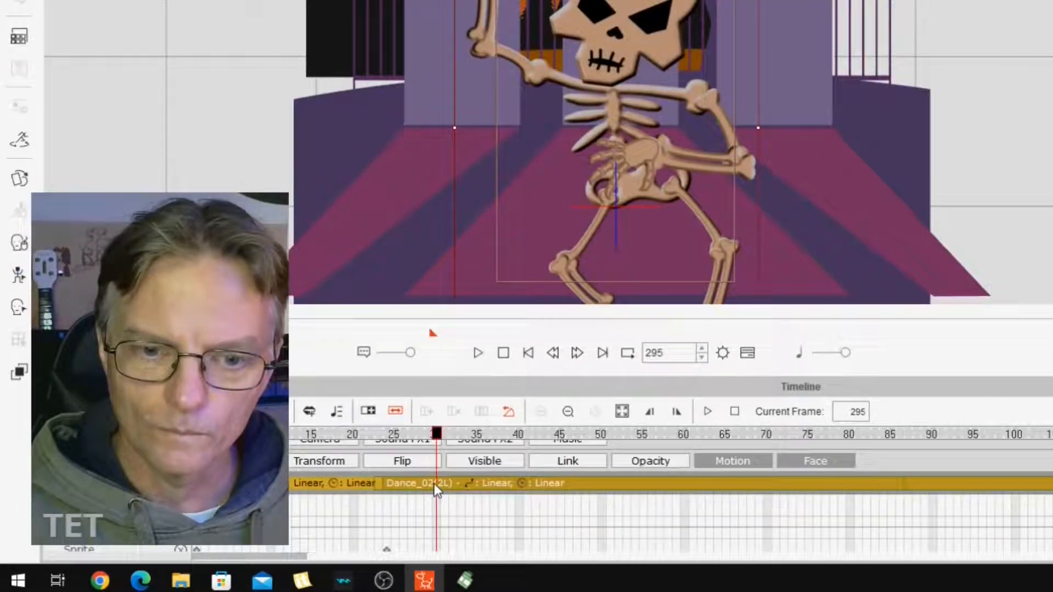
pyautogui.moveTo(442, 484); pyautogui.dragTo(659, 514)
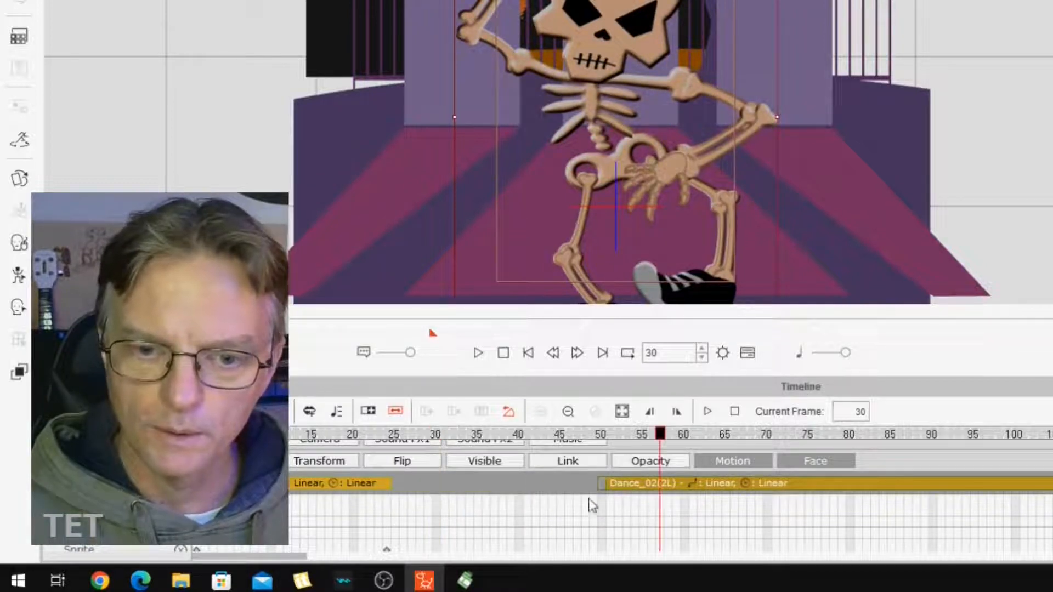
pyautogui.click(374, 486)
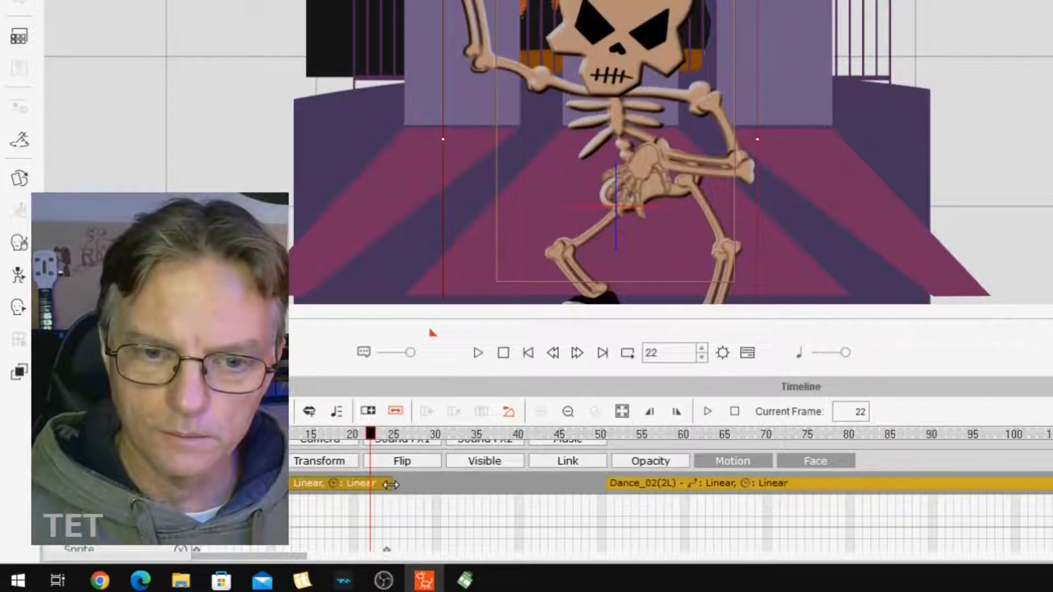
pyautogui.moveTo(402, 487); pyautogui.dragTo(573, 502)
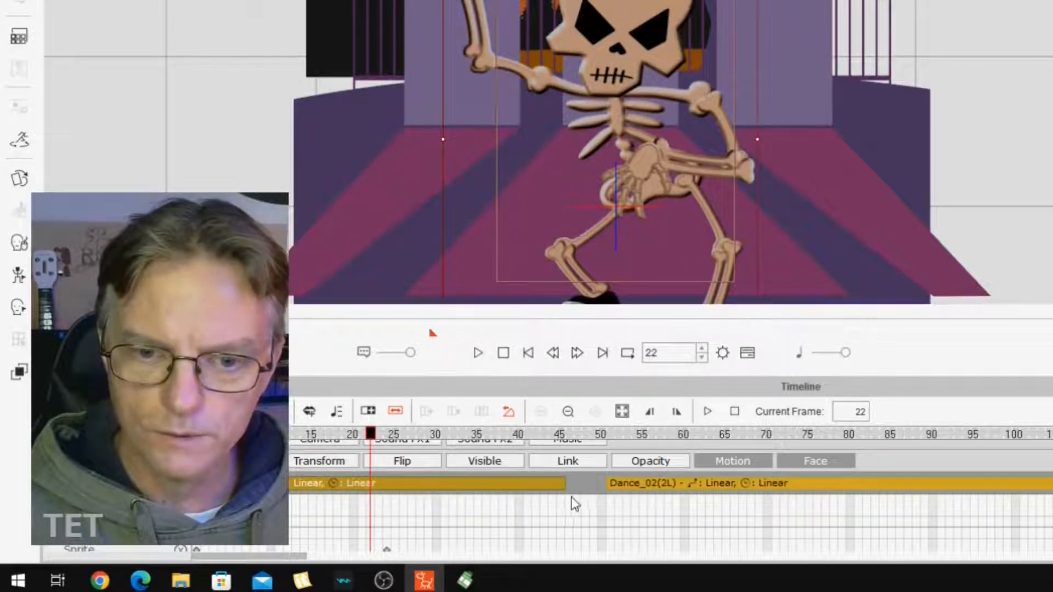
# Move the skeleton's two end keys of the first dance motion from frame 24 to frame 51 and play the result.
pyautogui.click(388, 549)
pyautogui.click(609, 548)
pyautogui.scroll(-3, 609, 548)
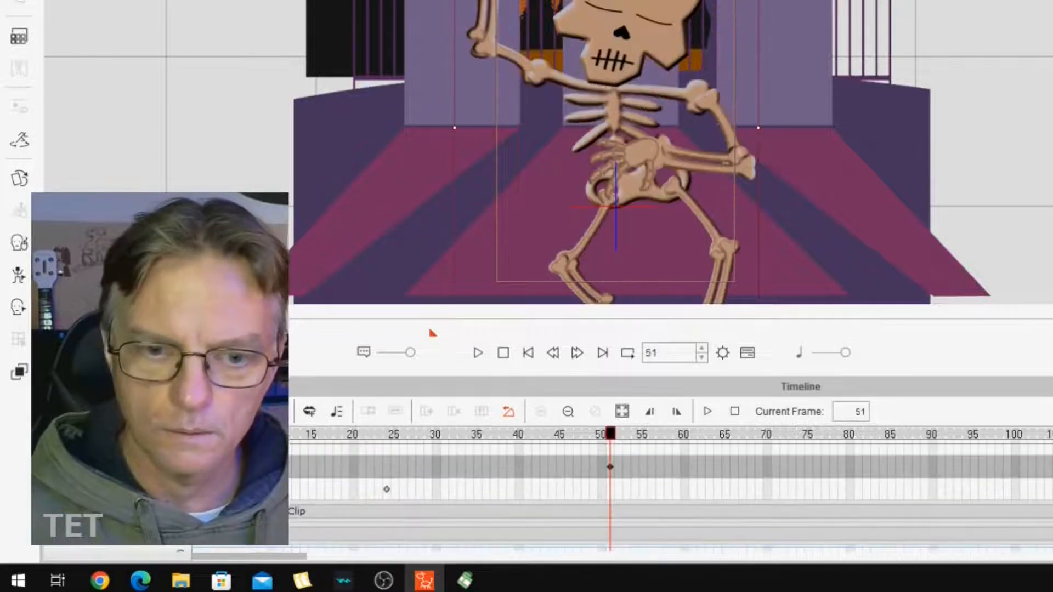
pyautogui.moveTo(387, 490); pyautogui.dragTo(610, 495)
pyautogui.scroll(3, 867, 549)
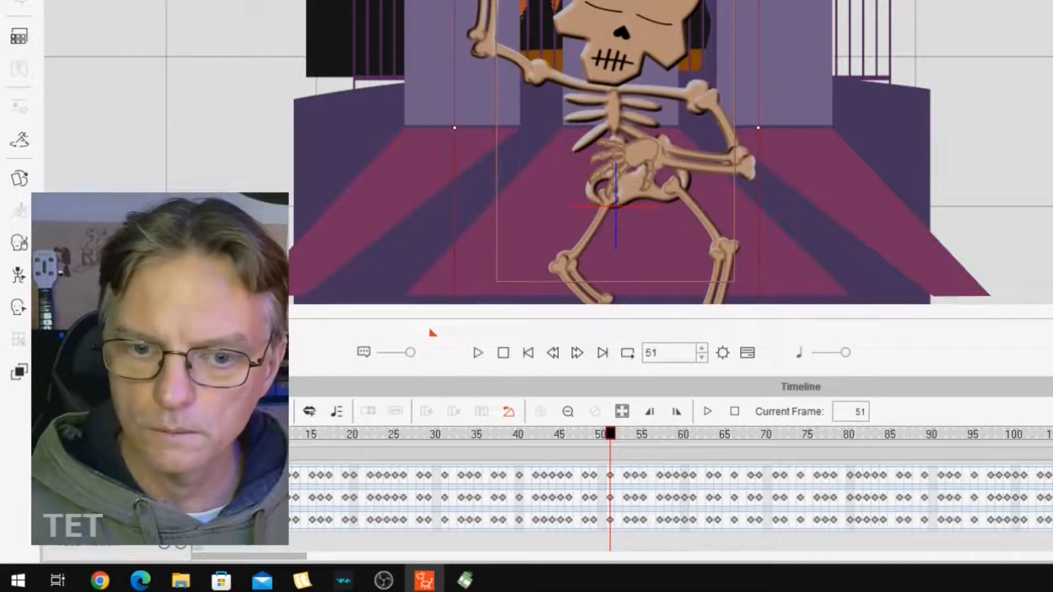
pyautogui.click(478, 353)
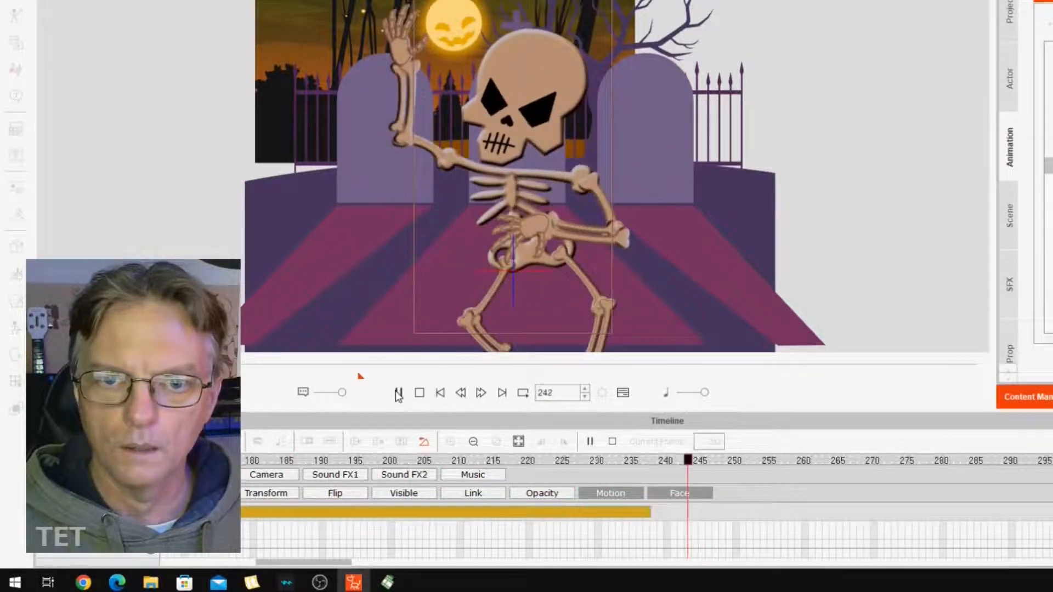
pyautogui.click(398, 393)
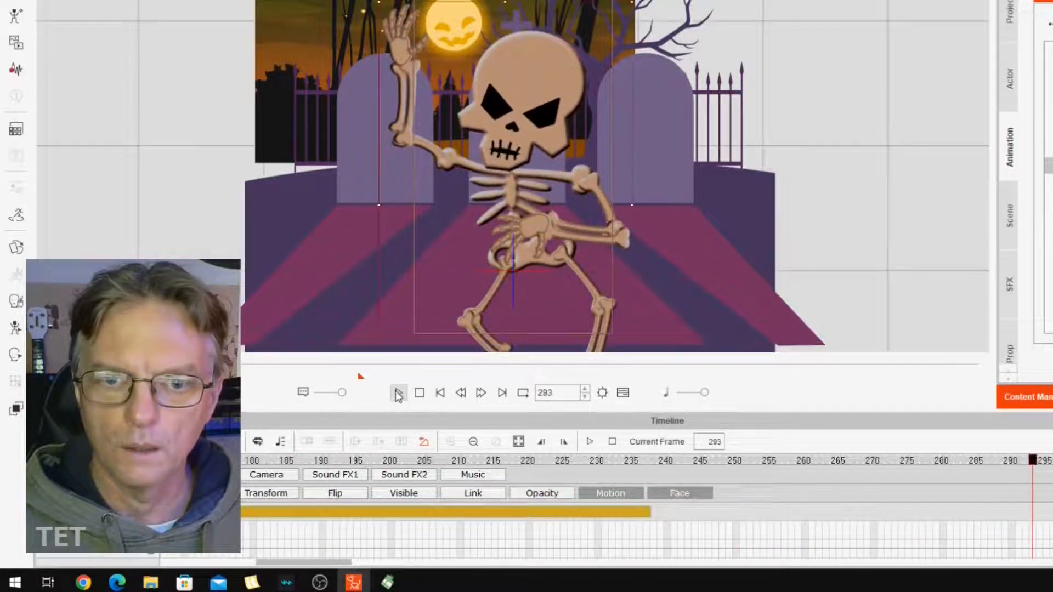
# Try adding the Dance_02(3E) ending motion at about frame 293, extend its clip, and play the transition.
pyautogui.moveTo(304, 563); pyautogui.dragTo(353, 562)
pyautogui.moveTo(600, 513); pyautogui.dragTo(993, 518)
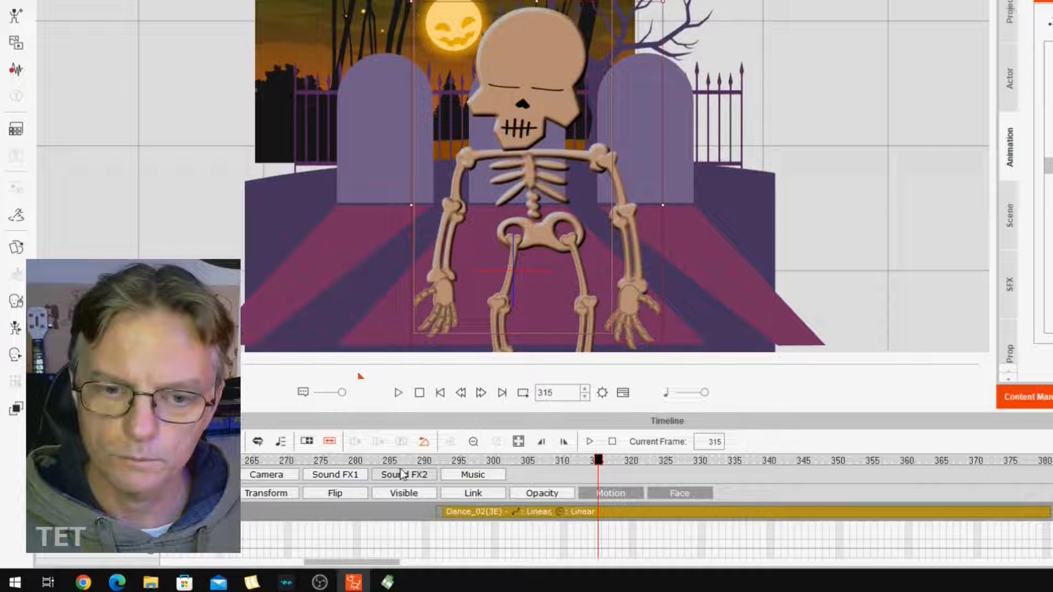
pyautogui.click(376, 461)
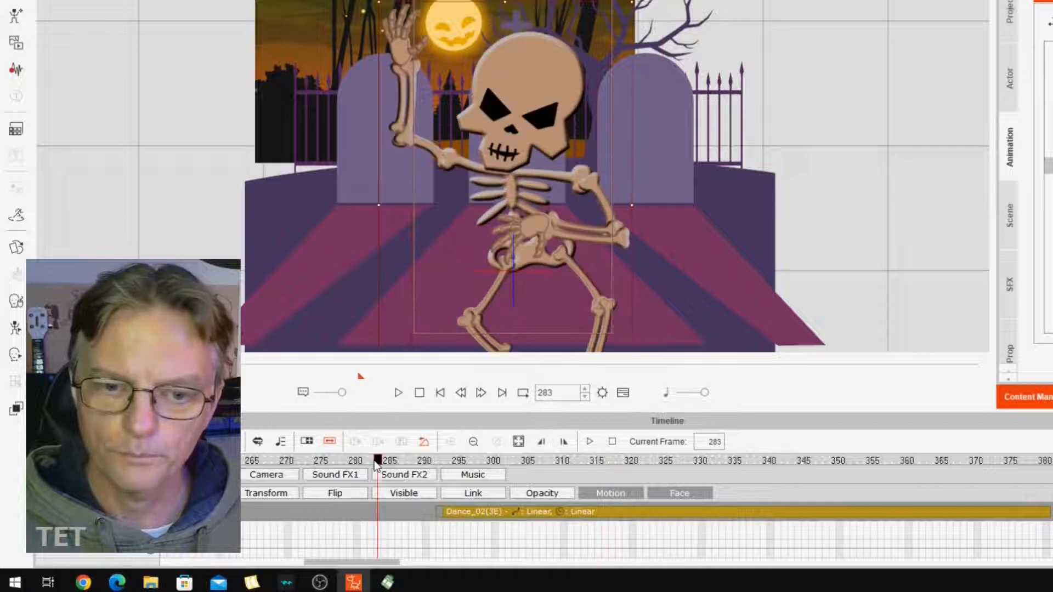
pyautogui.click(398, 393)
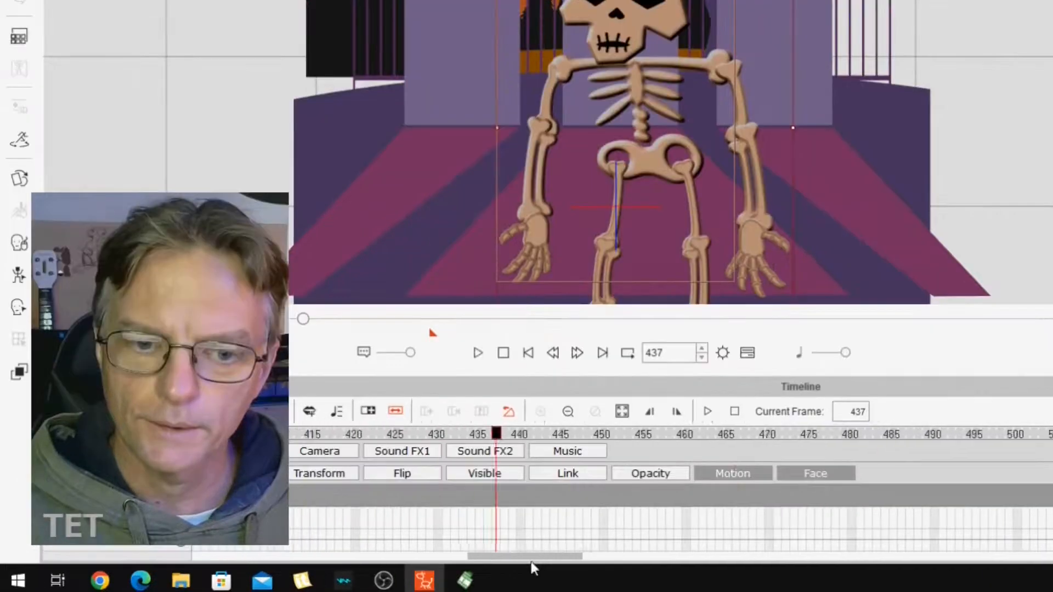
# Delete the Dance_02(3E) clip at about frame 293 from the skeleton's motion track.
pyautogui.moveTo(447, 562); pyautogui.dragTo(345, 570)
pyautogui.moveTo(413, 568); pyautogui.dragTo(400, 567)
pyautogui.moveTo(884, 440); pyautogui.dragTo(904, 435)
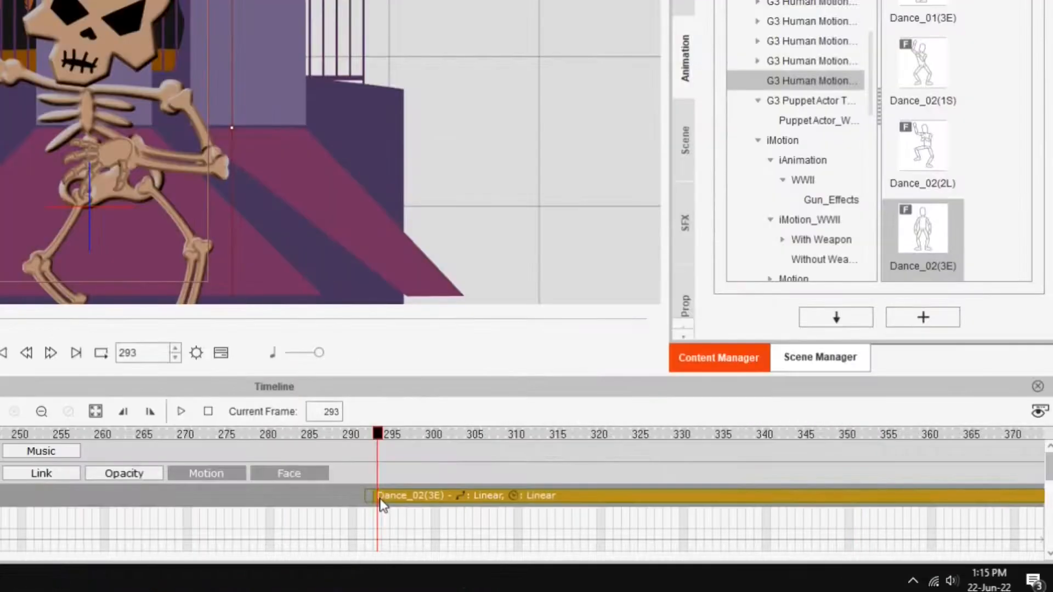
pyautogui.press('Delete')
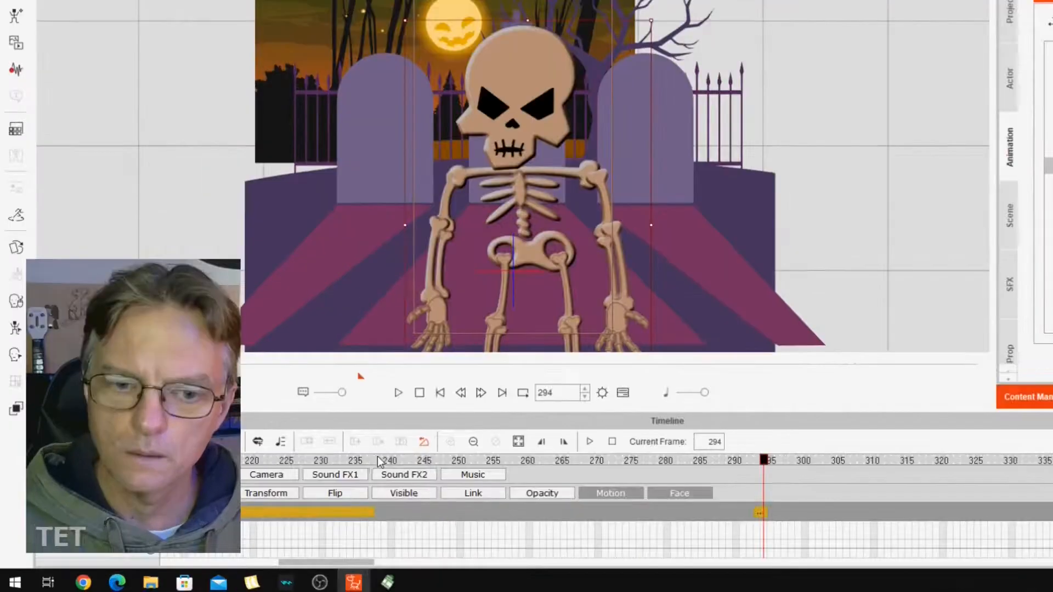
# Try extending the _Default Pose_F transition from frame 293 back to about frame 274, scrub through it, and delete the clip.
pyautogui.click(372, 458)
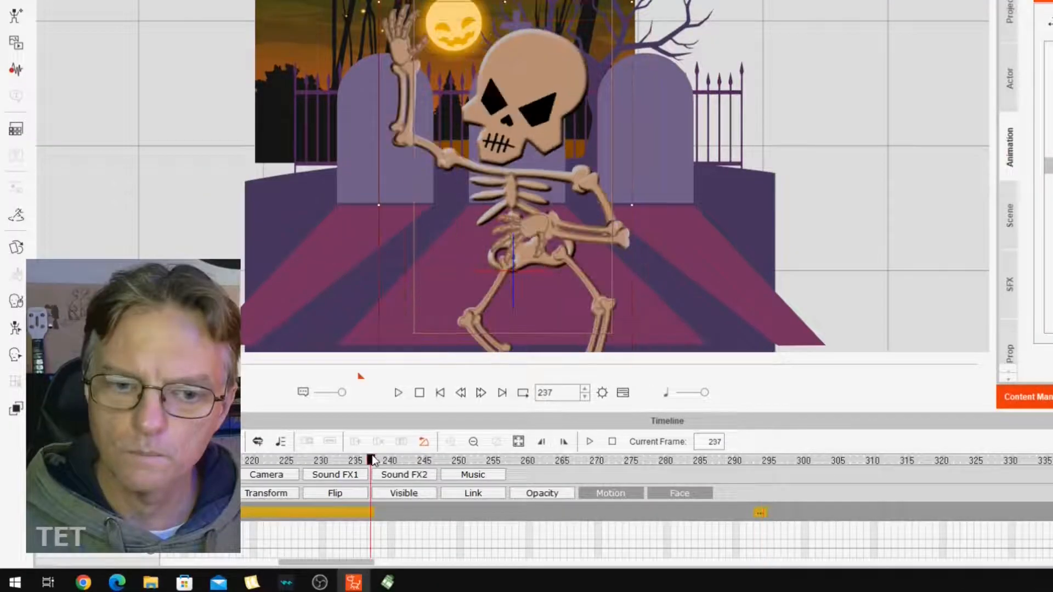
pyautogui.moveTo(408, 468); pyautogui.dragTo(758, 478)
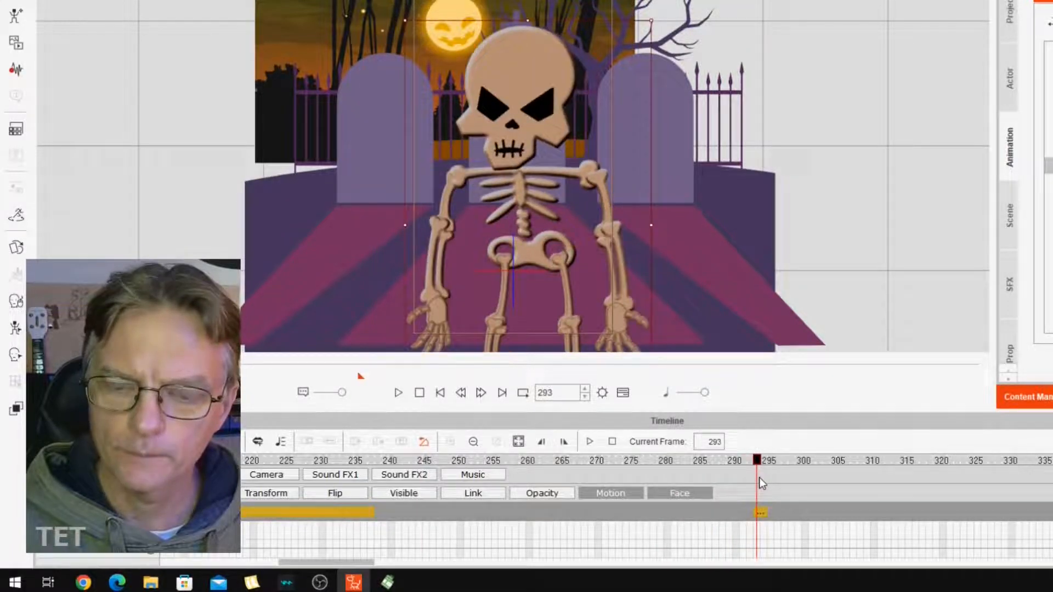
pyautogui.click(760, 513)
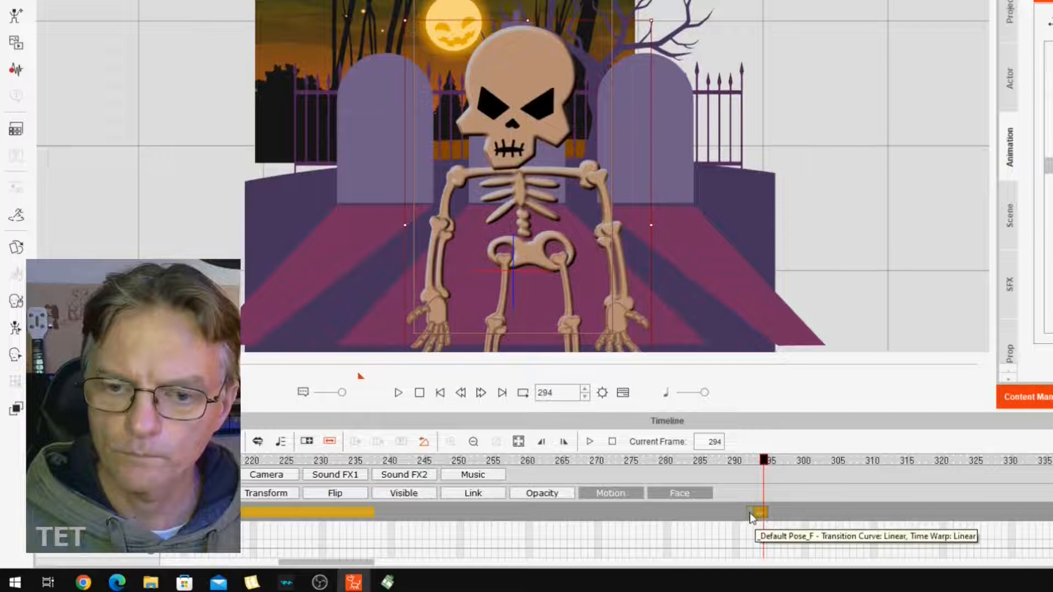
pyautogui.moveTo(713, 513); pyautogui.dragTo(622, 512)
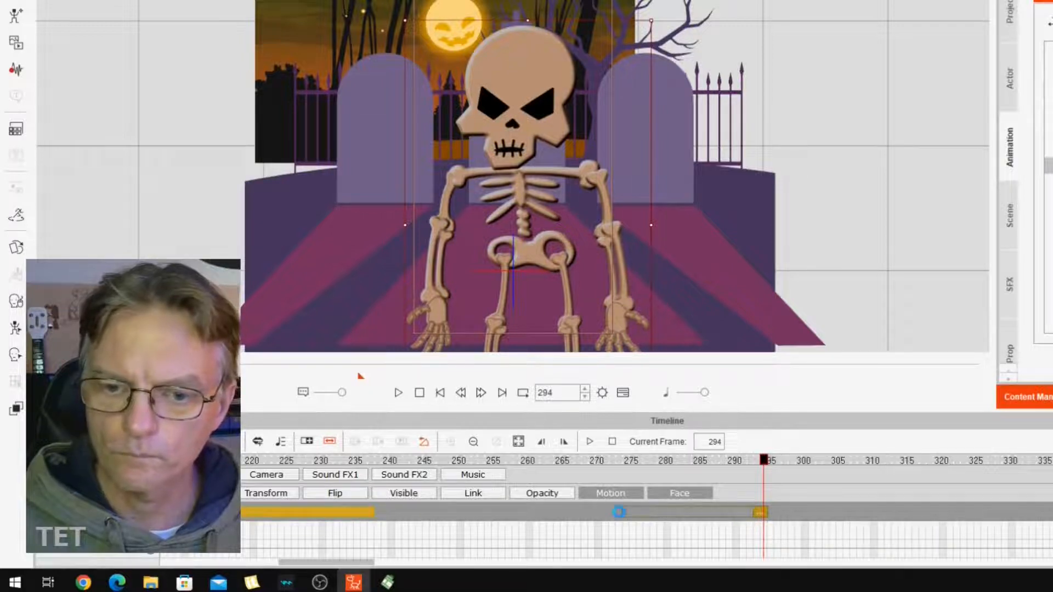
pyautogui.moveTo(519, 463); pyautogui.dragTo(765, 493)
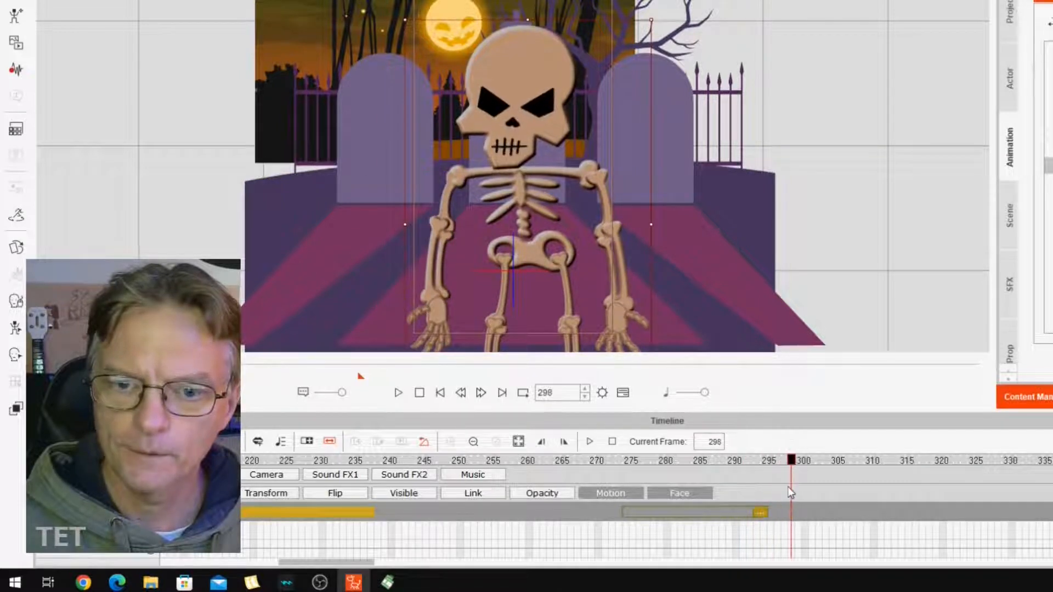
pyautogui.click(760, 512)
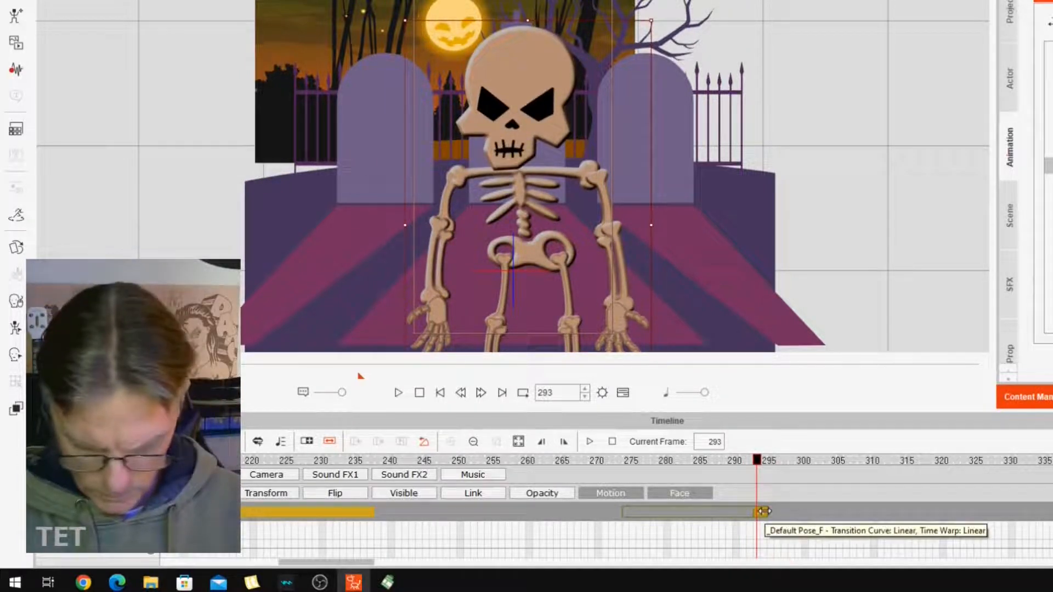
pyautogui.press('Delete')
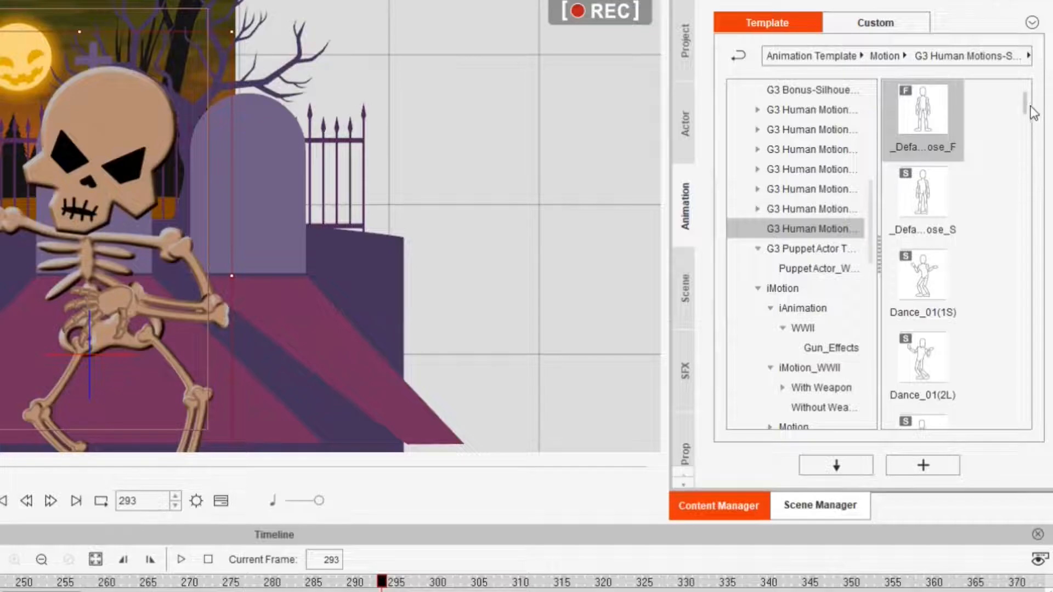
# Add the Akwardness motion to the skeleton at frame 293 and extend its transition back to about frame 280.
pyautogui.moveTo(1028, 109); pyautogui.dragTo(1028, 130)
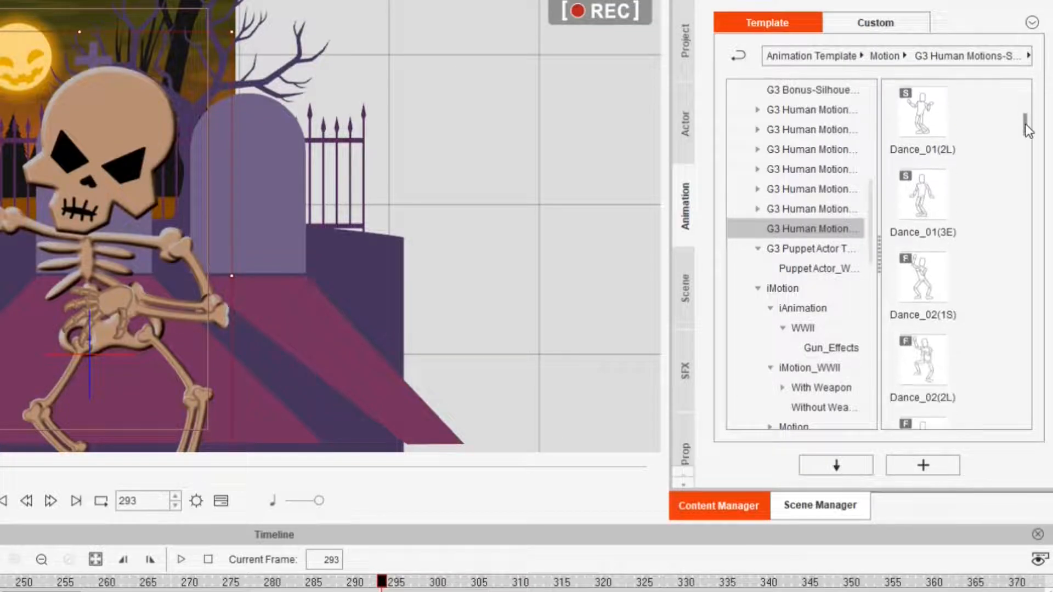
pyautogui.doubleClick(927, 206)
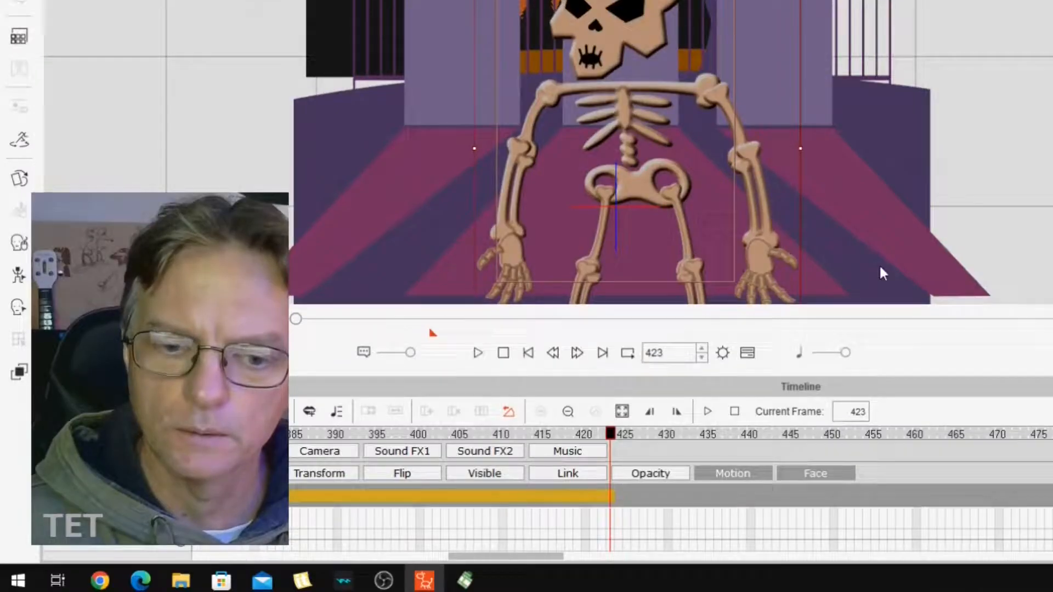
pyautogui.moveTo(545, 556); pyautogui.dragTo(448, 547)
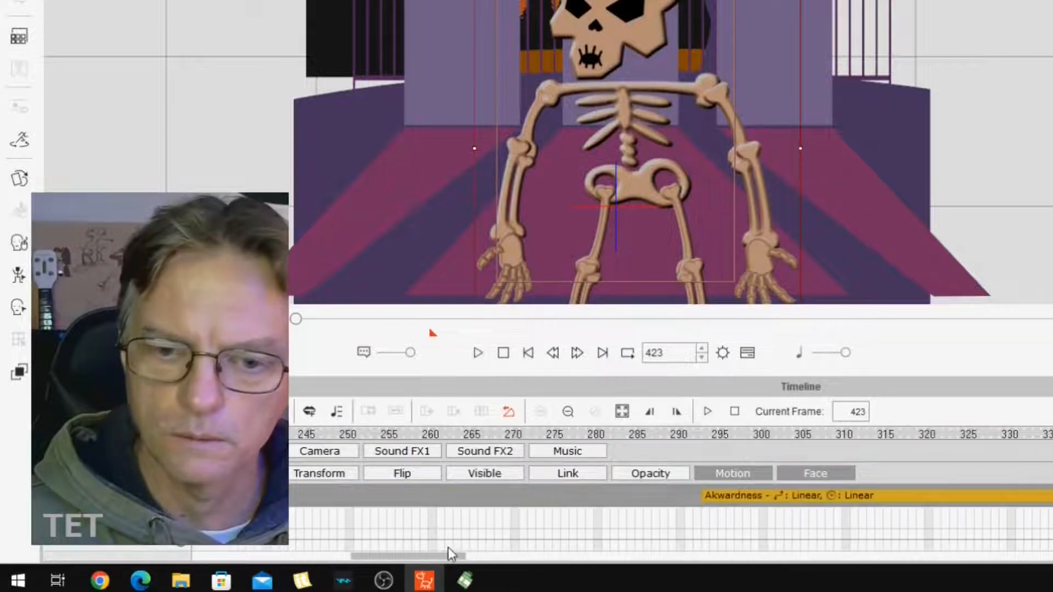
pyautogui.click(738, 495)
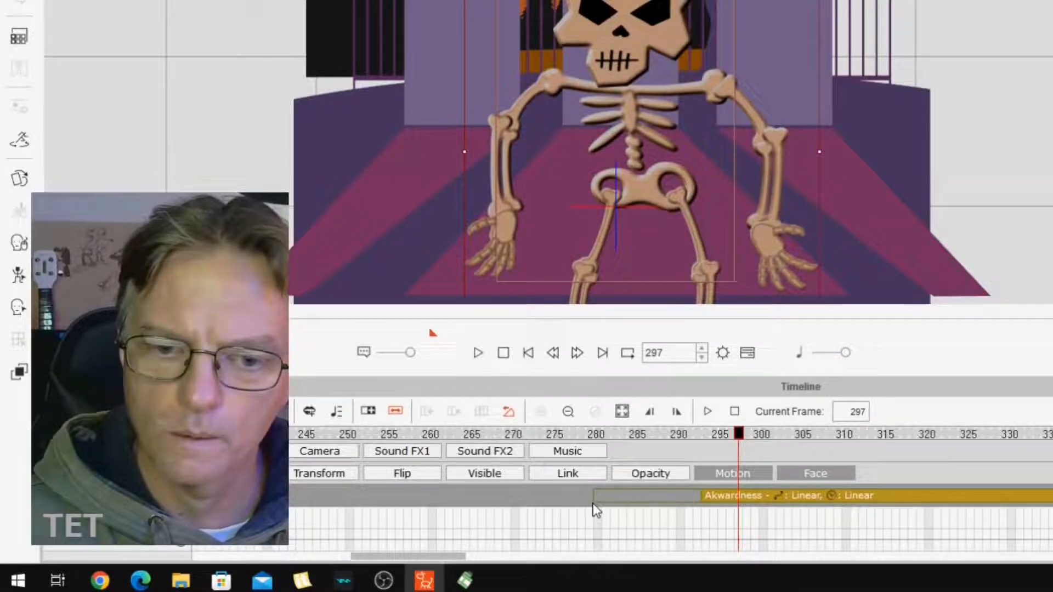
# Scrub from about frame 240 through the Akwardness transition and past the motion's end to frame 437.
pyautogui.click(250, 495)
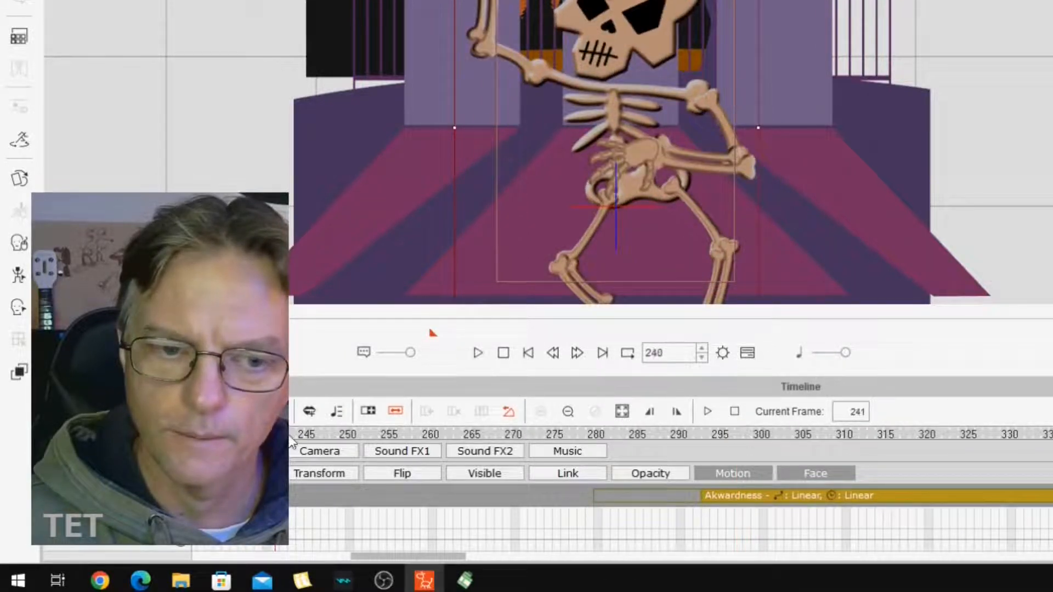
pyautogui.moveTo(417, 454); pyautogui.dragTo(1052, 461)
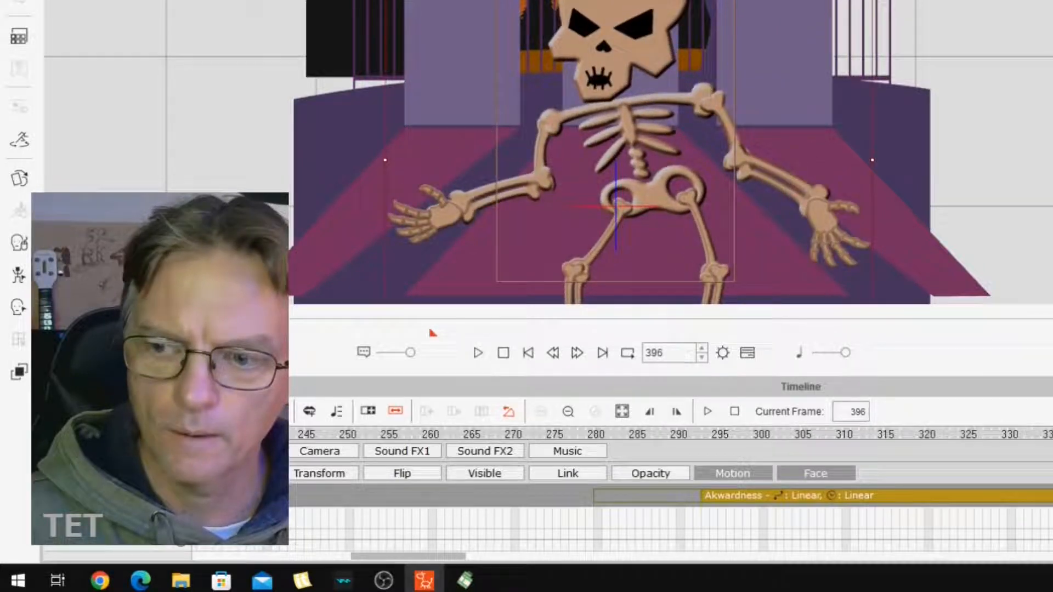
pyautogui.moveTo(446, 555); pyautogui.dragTo(494, 561)
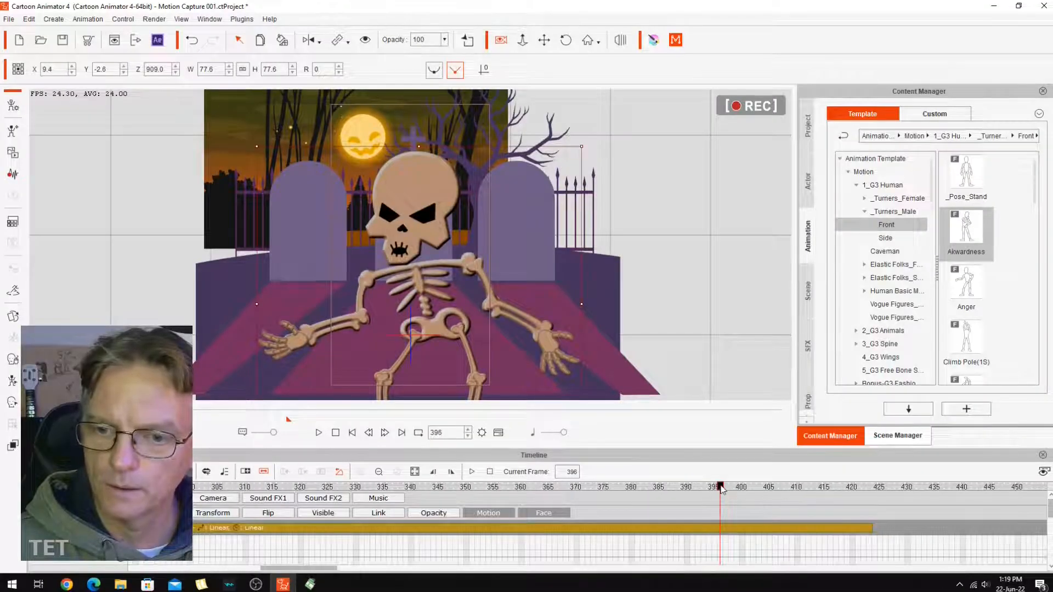
pyautogui.moveTo(721, 488); pyautogui.dragTo(946, 488)
# Save the current project to the custom project library over Motion Capture 001.
pyautogui.click(808, 130)
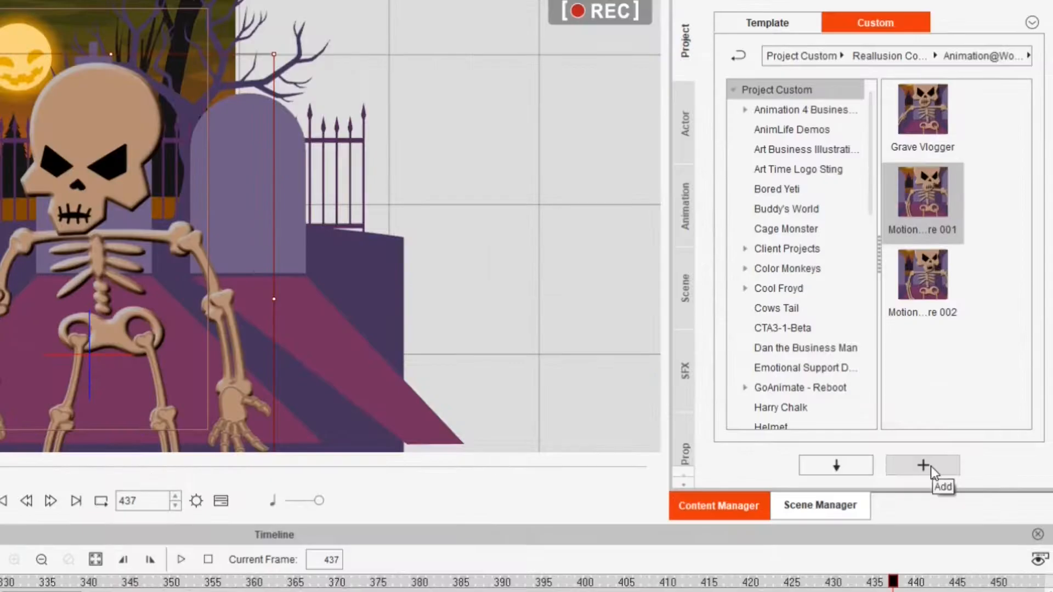
pyautogui.click(967, 409)
pyautogui.click(498, 319)
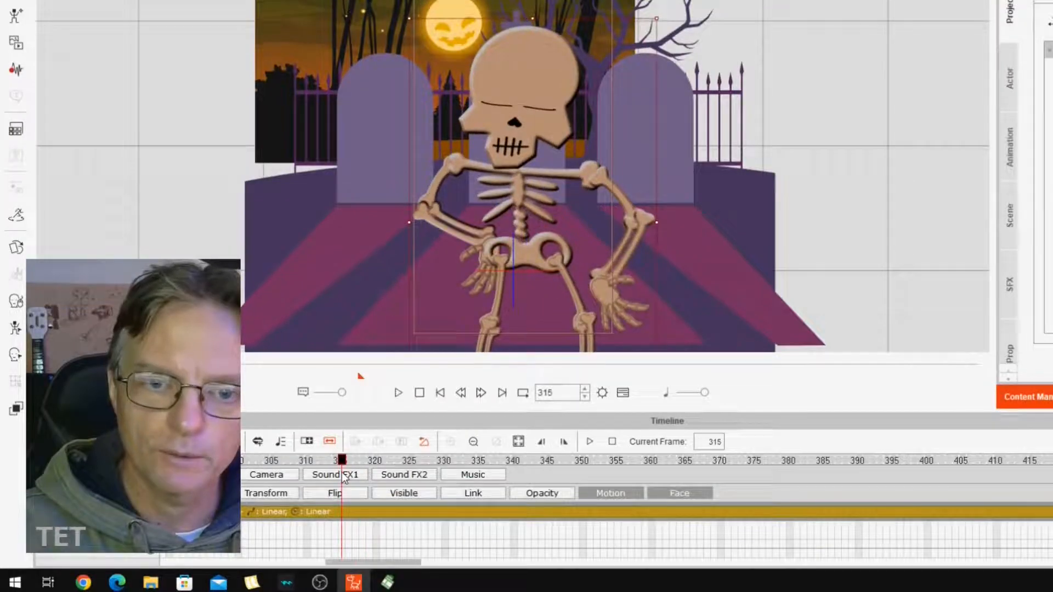
# At frame 314, open the Layer Editor and place the skeleton's RForearm sprite in front of the Hip.
pyautogui.moveTo(342, 472); pyautogui.dragTo(338, 476)
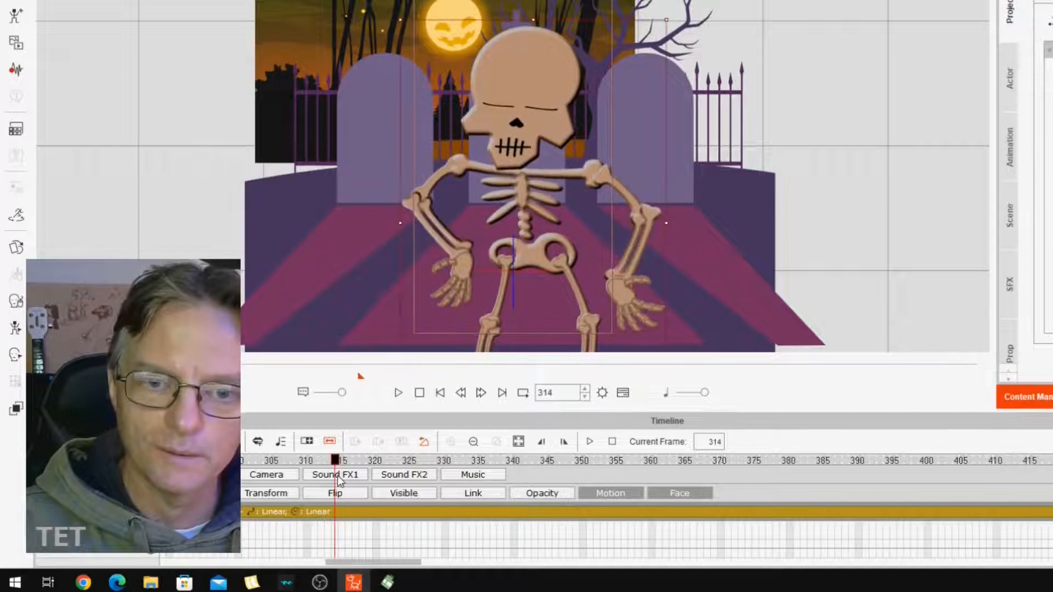
pyautogui.click(15, 408)
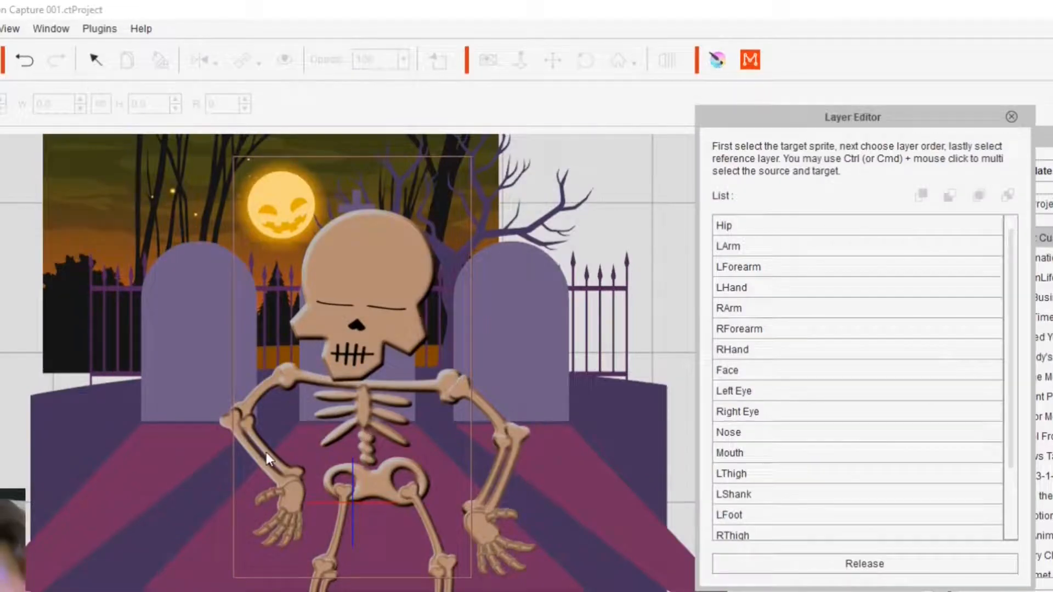
pyautogui.click(265, 452)
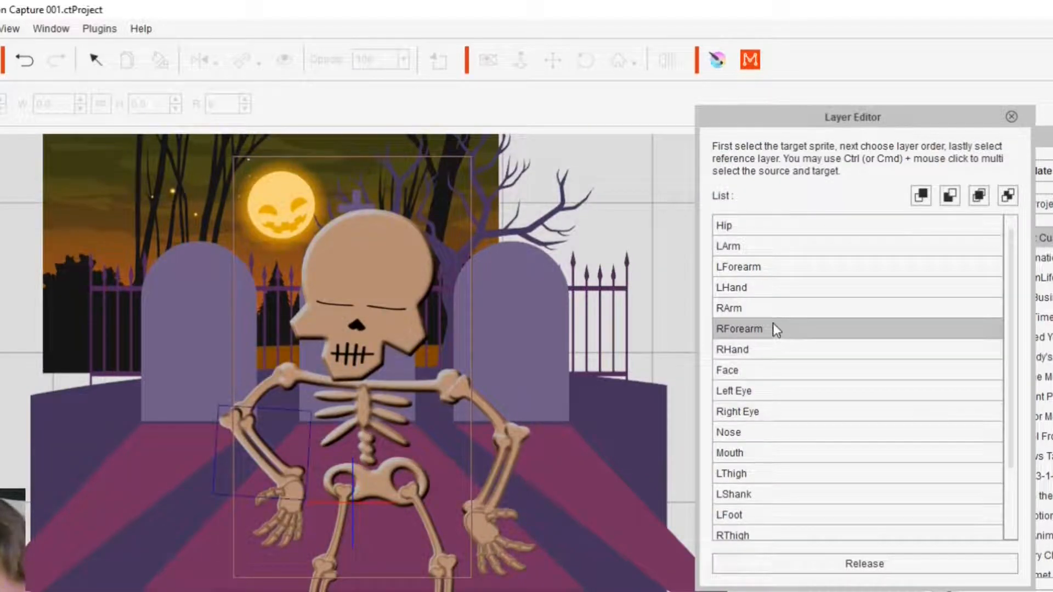
pyautogui.click(922, 197)
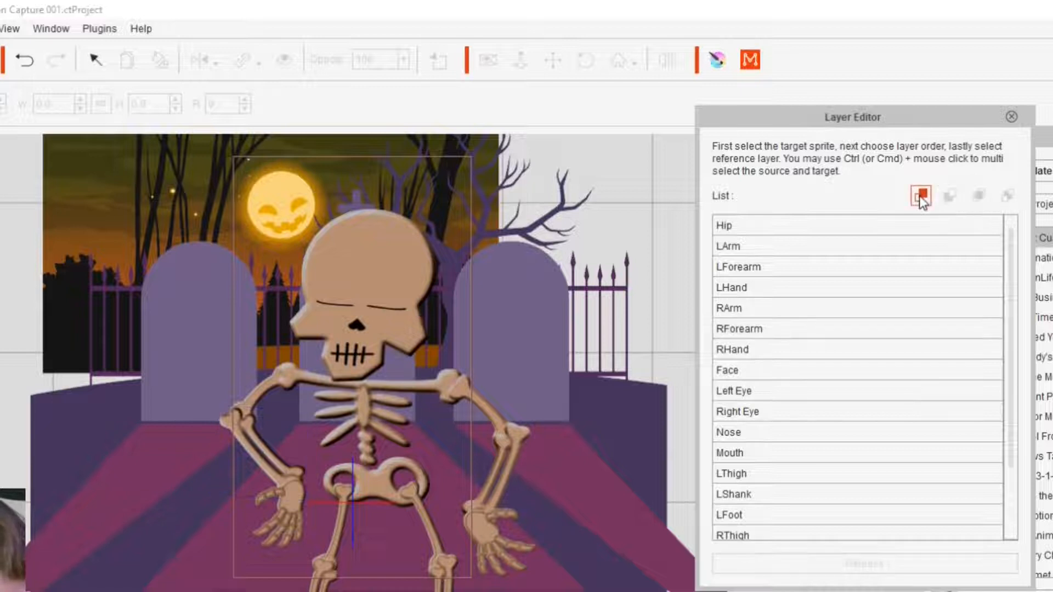
pyautogui.click(730, 226)
# Bring the skeleton's RHand sprite forward in the layer order.
pyautogui.moveTo(262, 490); pyautogui.dragTo(262, 490)
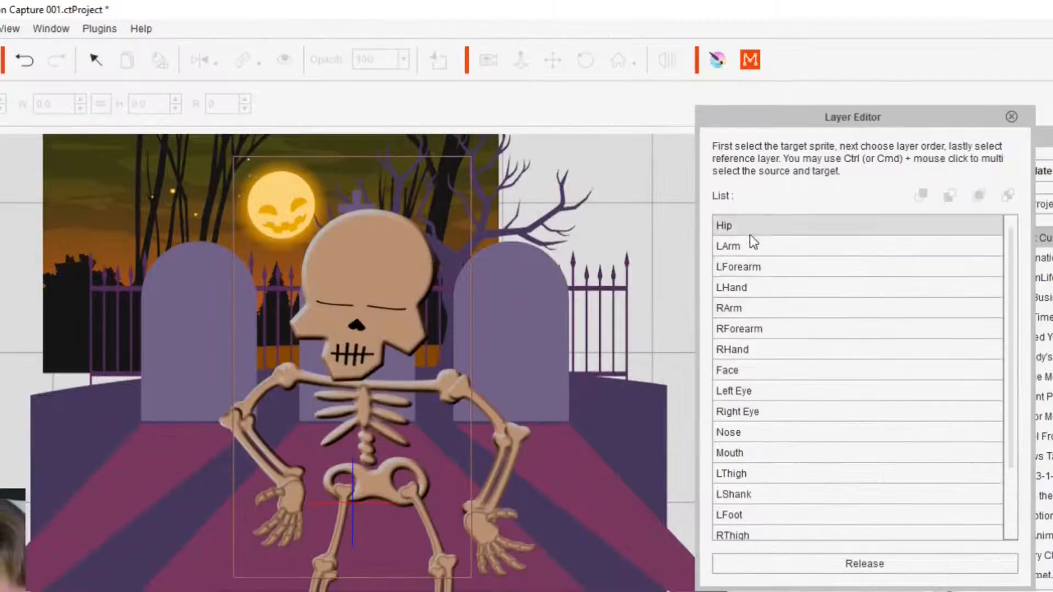
pyautogui.click(875, 351)
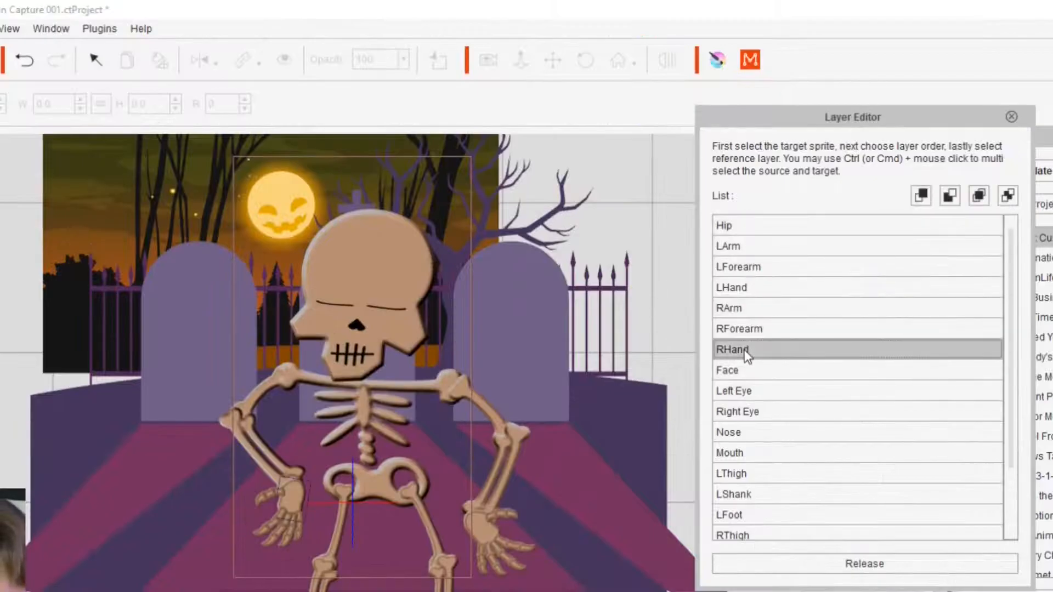
pyautogui.click(923, 196)
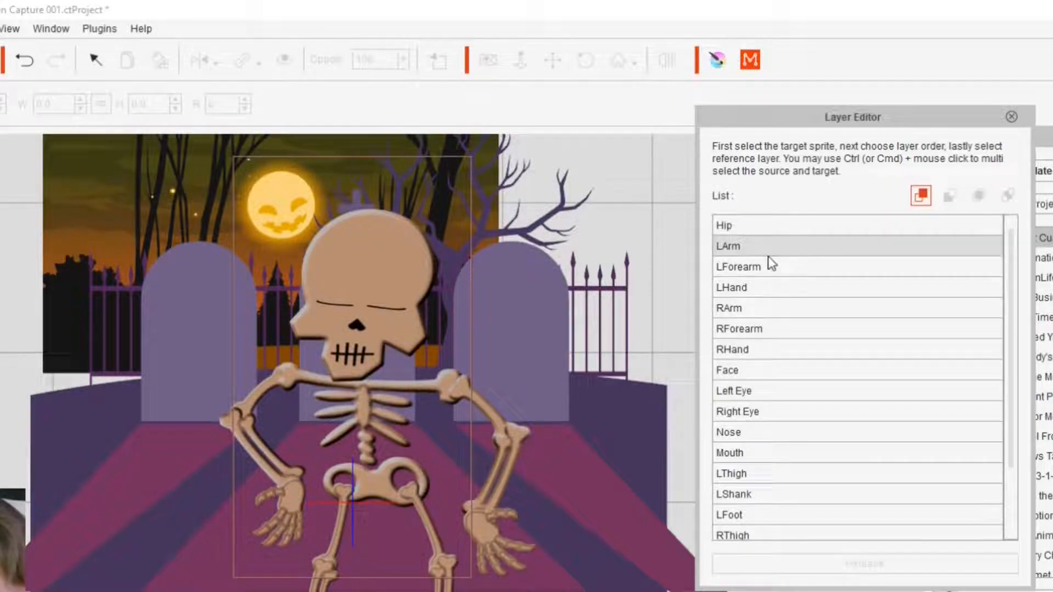
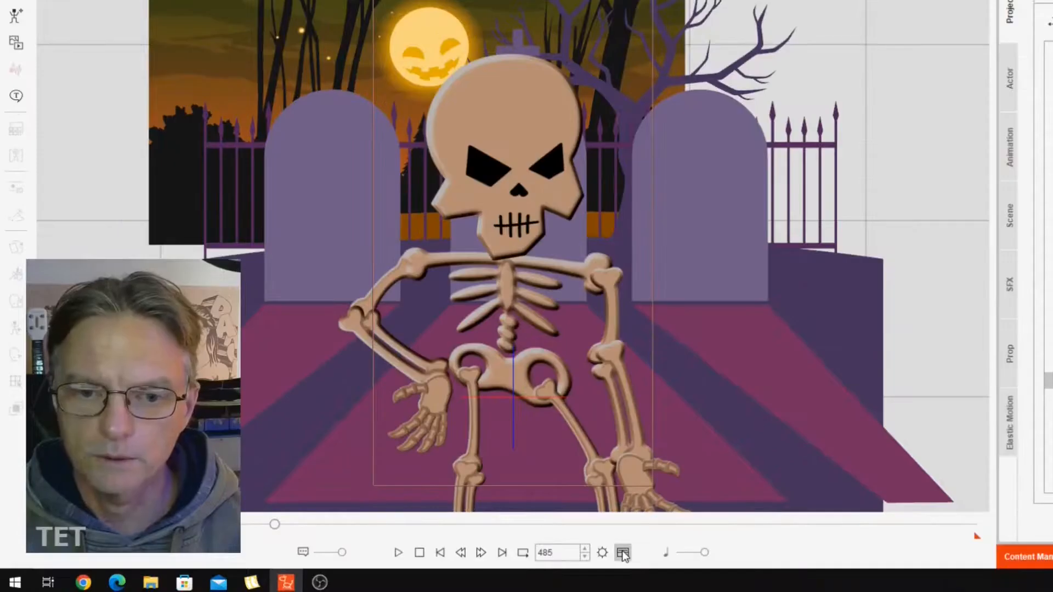
# Show the skeleton's motion tracks in the timeline, rewind to frame 1, and examine the clips through Idle_Stand around frames 425 to 500.
pyautogui.click(623, 553)
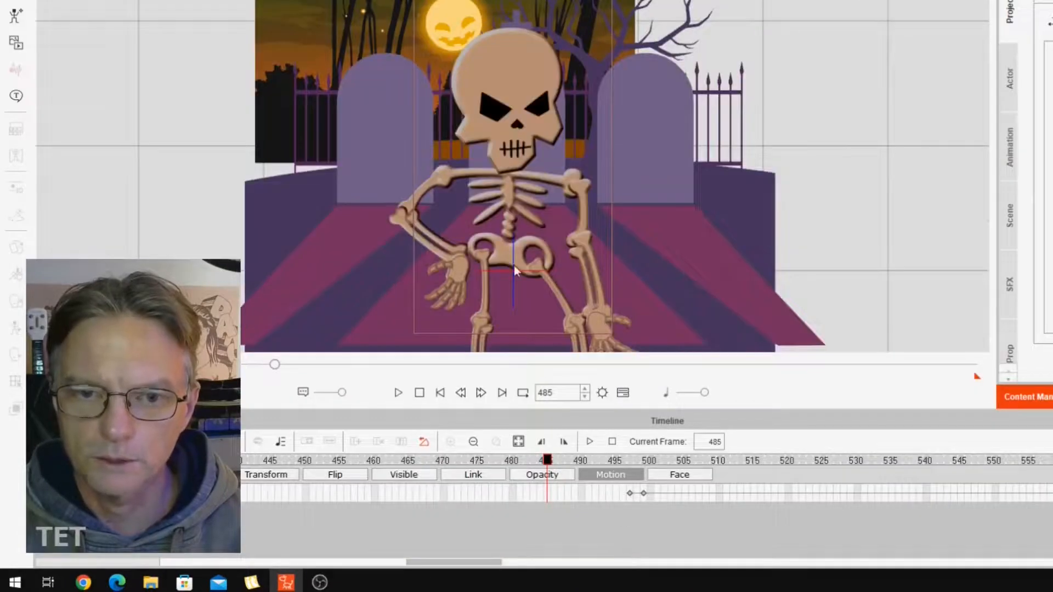
pyautogui.click(516, 117)
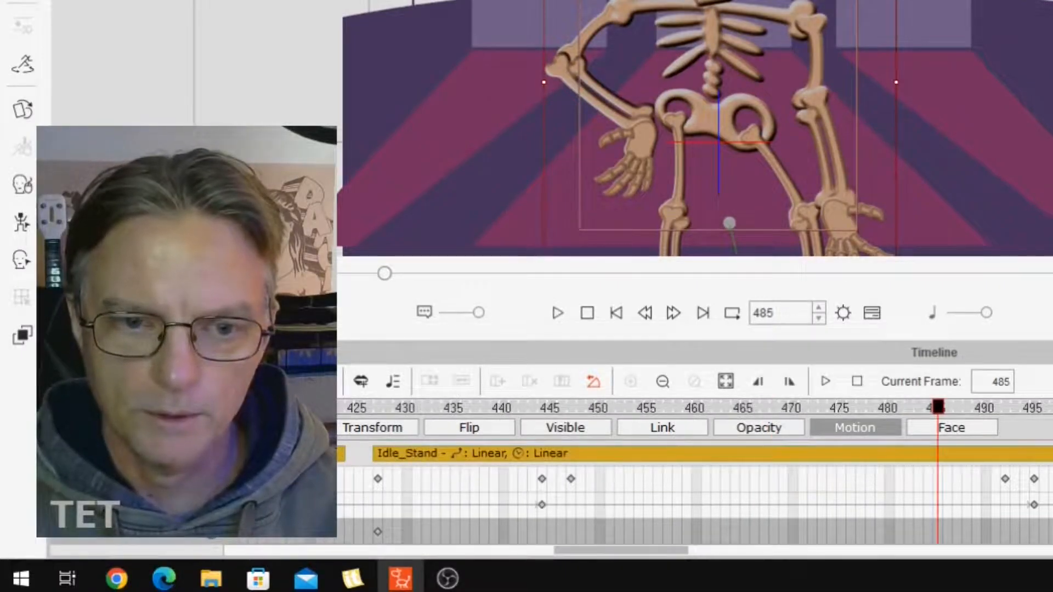
pyautogui.click(585, 317)
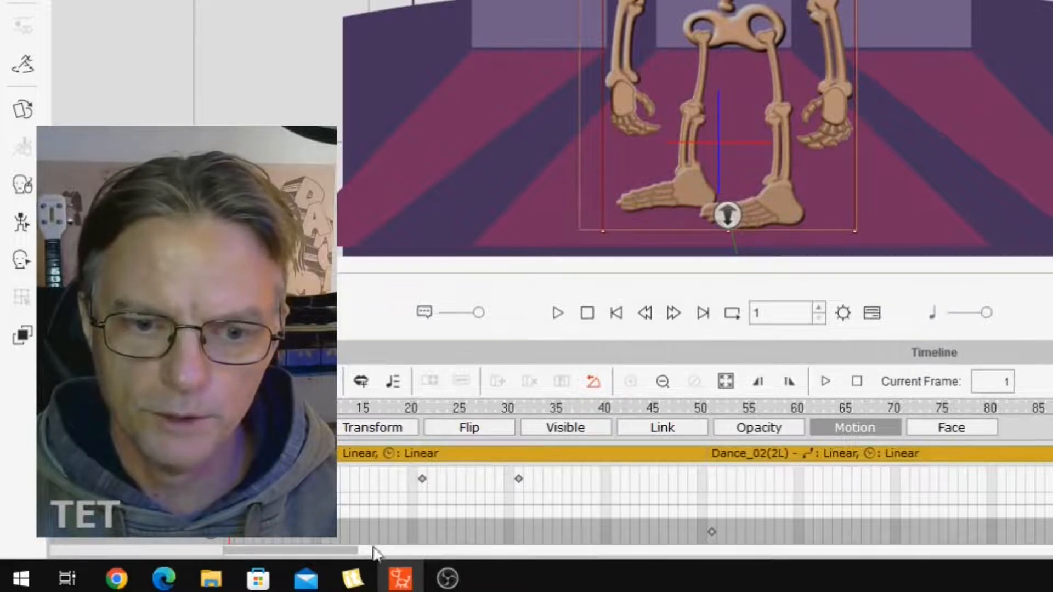
pyautogui.moveTo(352, 551); pyautogui.dragTo(583, 565)
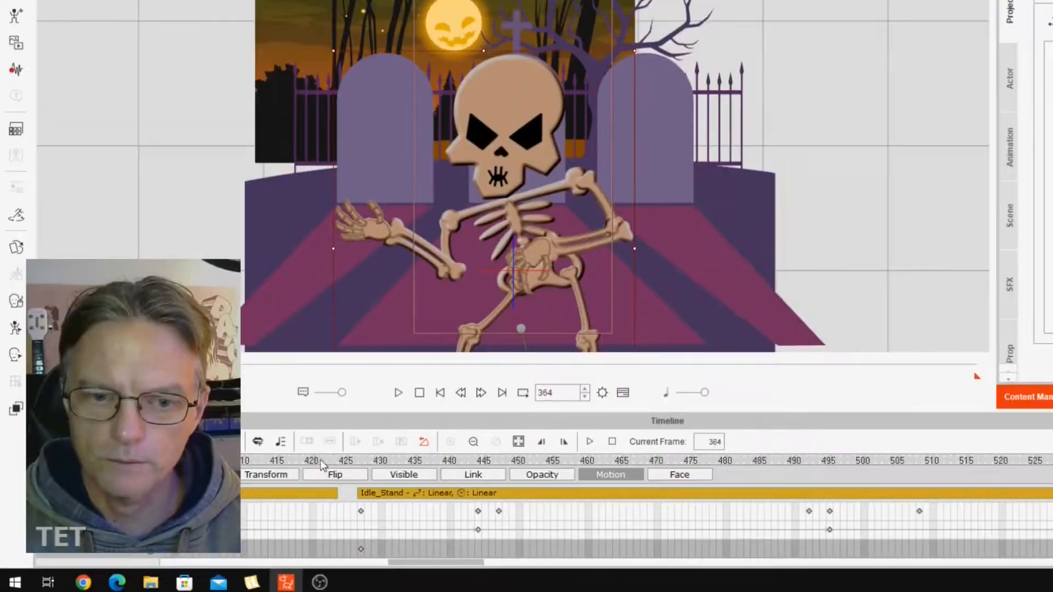
pyautogui.moveTo(320, 460); pyautogui.dragTo(1015, 507)
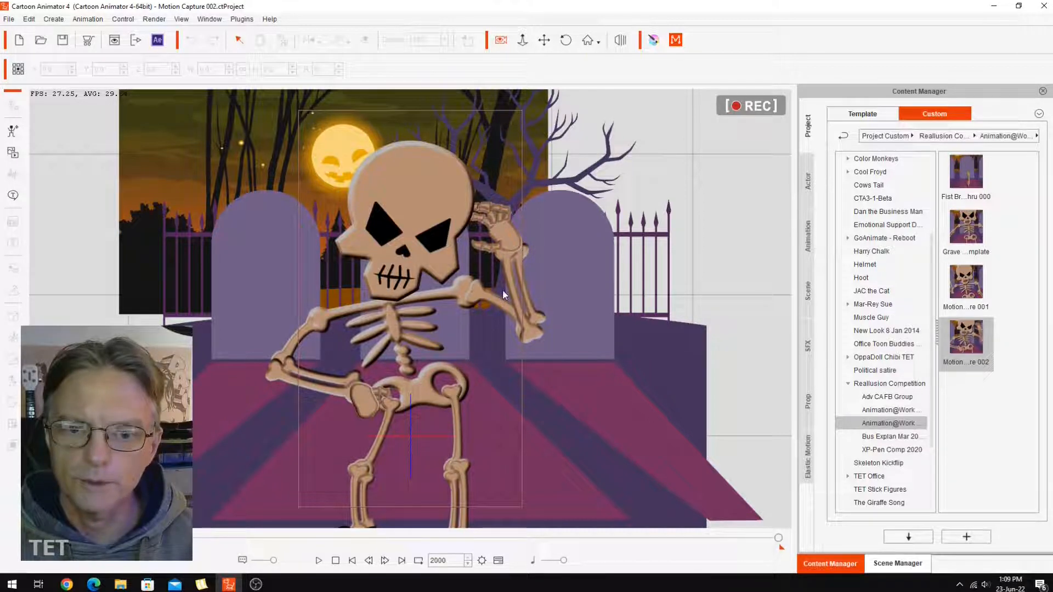
# Scrub through the last frames of the Motion Capture 002 project, between frame 2000 and about frame 1969.
pyautogui.moveTo(779, 538); pyautogui.dragTo(763, 538)
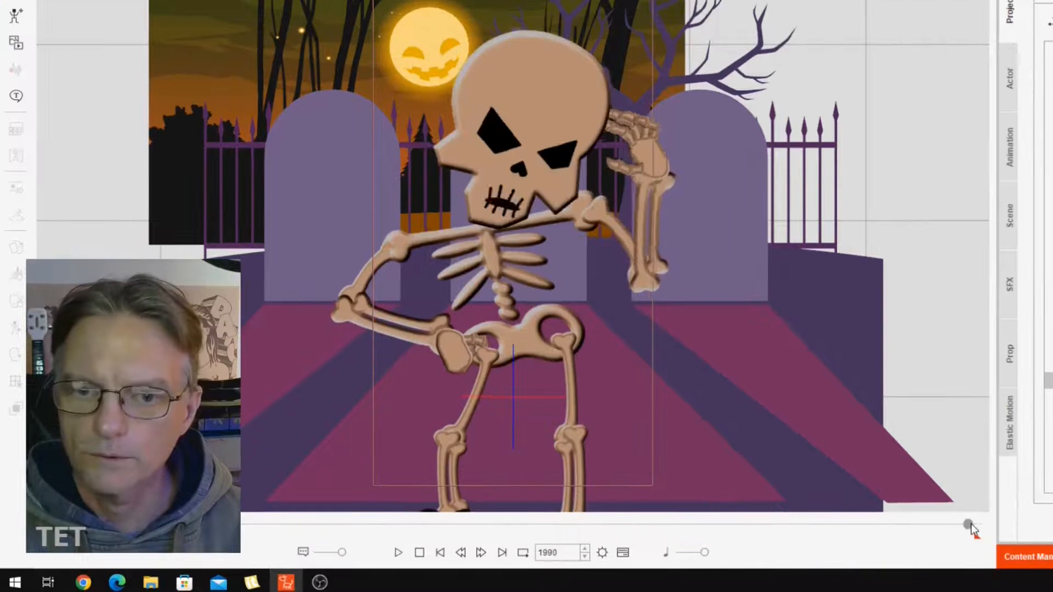
pyautogui.moveTo(953, 525); pyautogui.dragTo(963, 523)
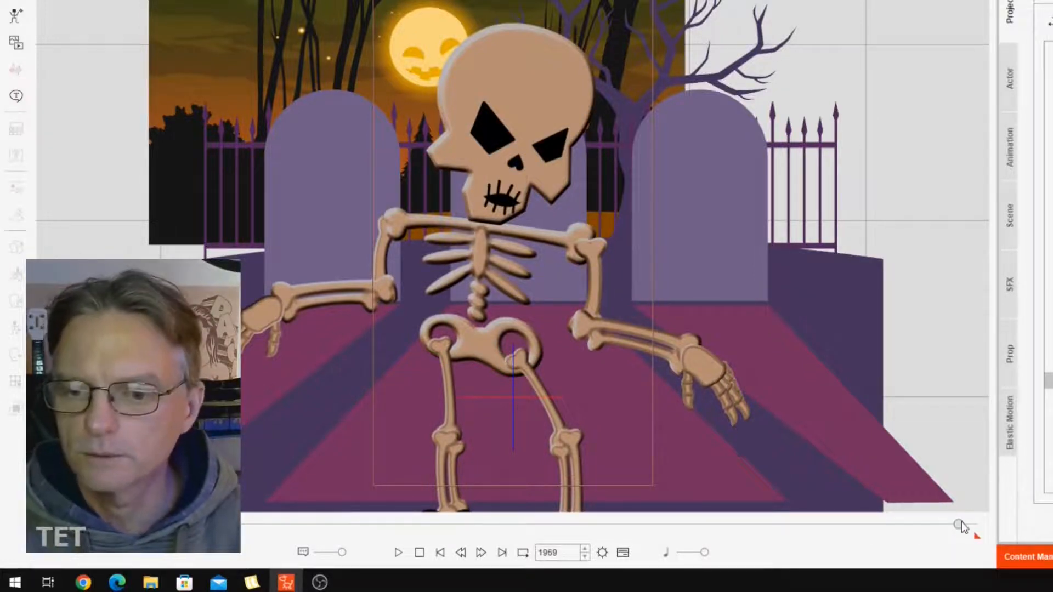
pyautogui.moveTo(961, 532); pyautogui.dragTo(950, 526)
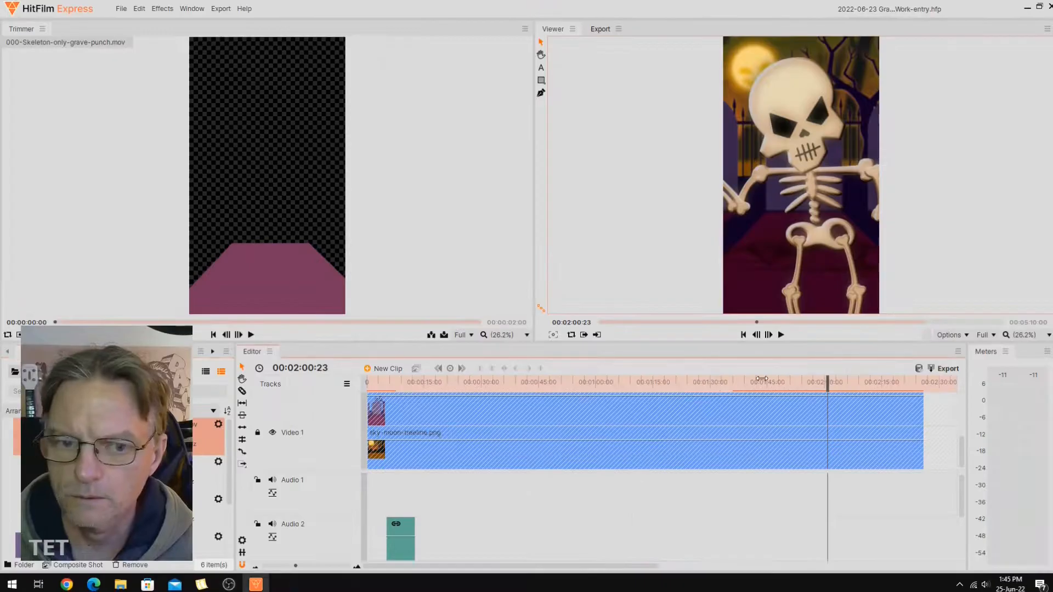
# In HitFilm Express, return the edit to the start and preview 000-Skeleton-only-grave-punch.mov and 001-Skeleton-only.mov in the Trimmer.
pyautogui.press('Home')
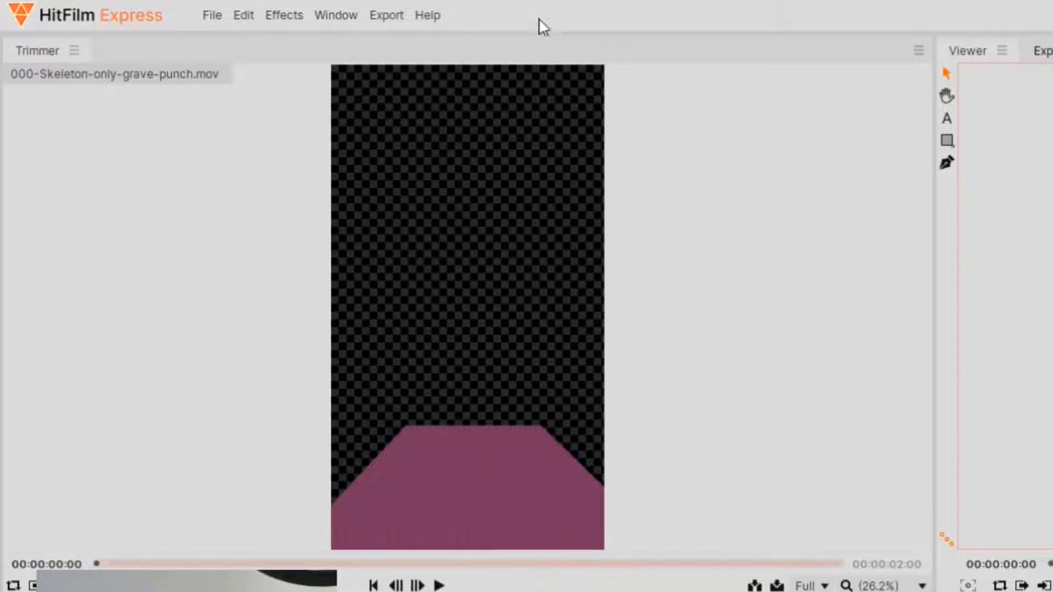
pyautogui.click(439, 586)
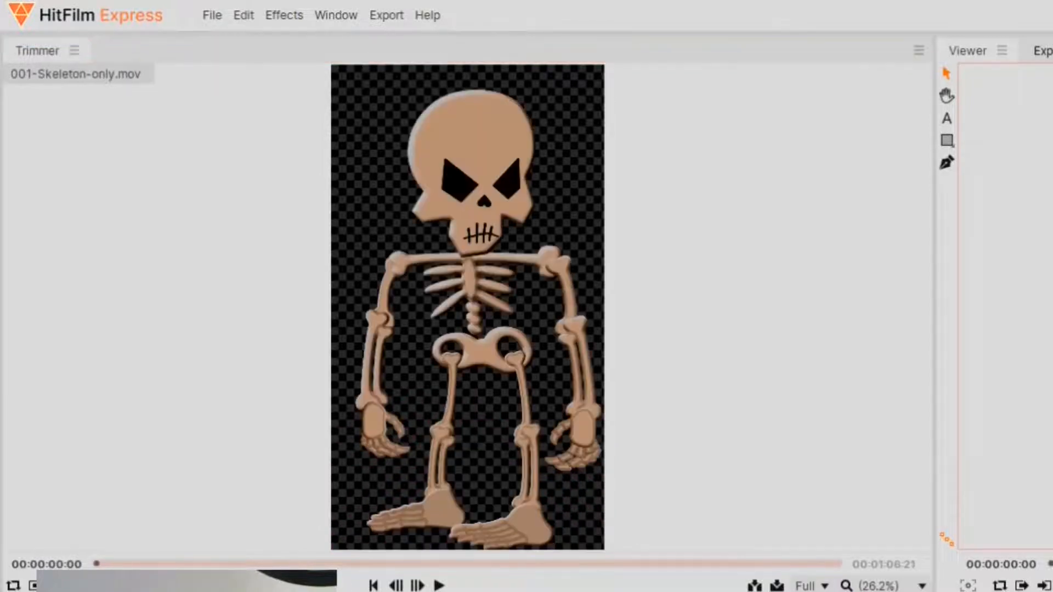
pyautogui.moveTo(412, 373)
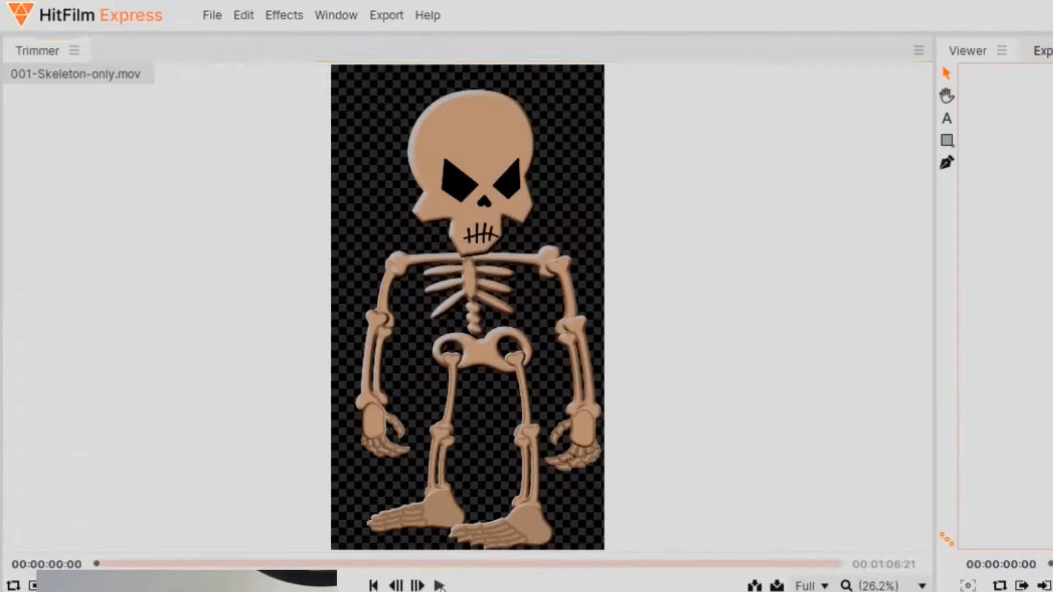
pyautogui.click(440, 586)
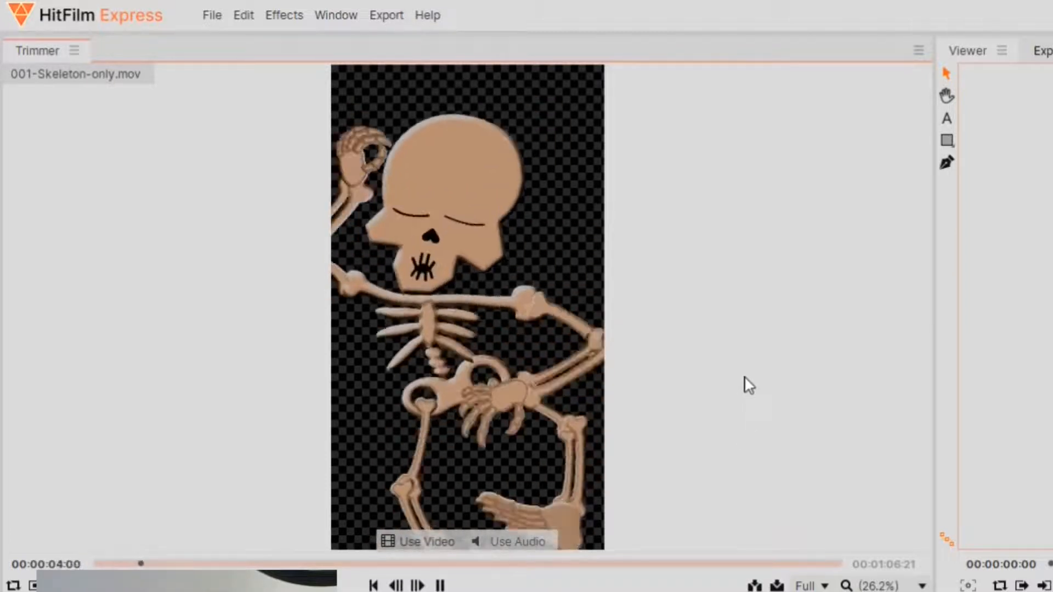
pyautogui.click(440, 586)
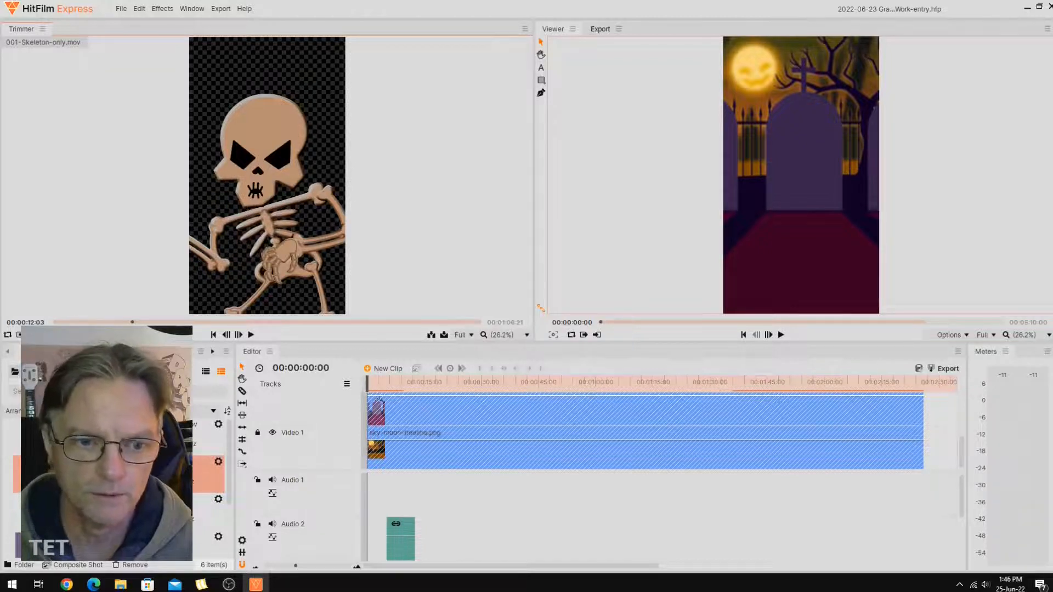
# View 002-Skeleton-only.mov, Graves-fence-tree.png and Graves-fence-tree-hole.png one after another in the Trimmer.
pyautogui.click(209, 513)
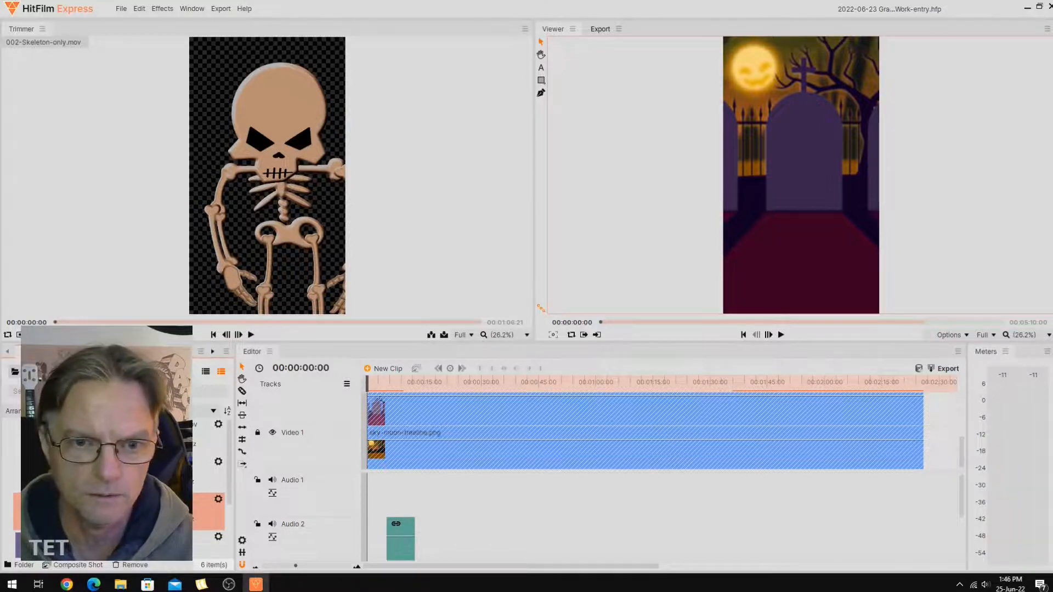
pyautogui.click(203, 549)
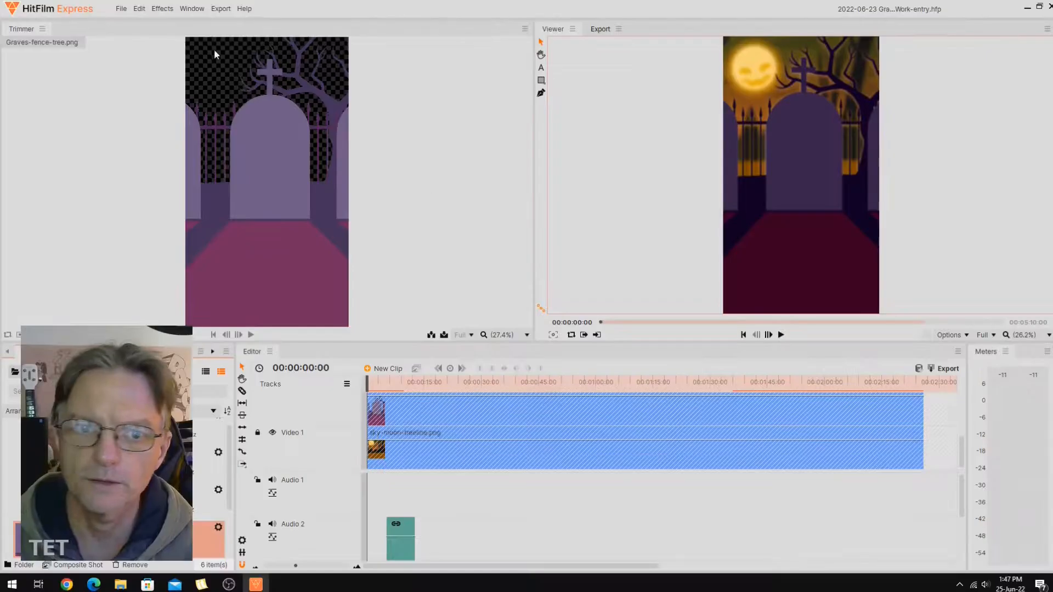
pyautogui.scroll(-2, 138, 501)
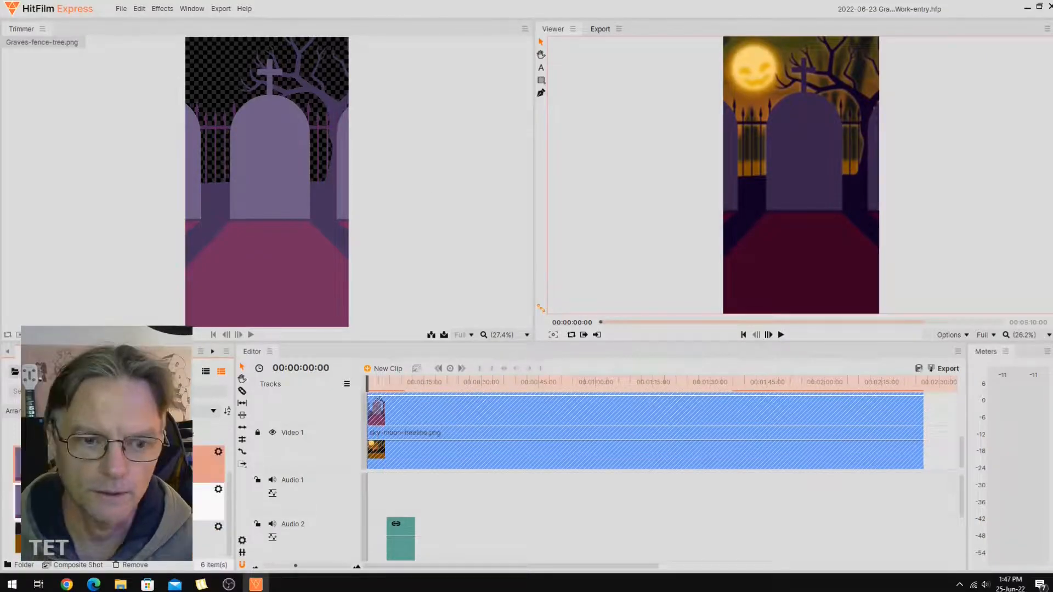
pyautogui.click(137, 500)
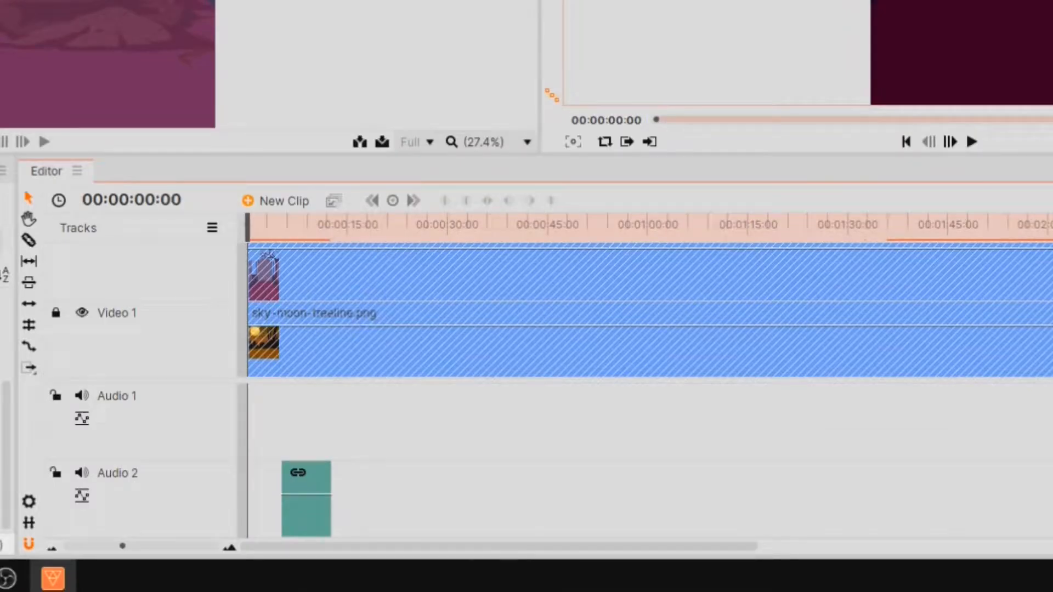
# Look over the stacked video tracks in the edit with the playhead set to 00:00:31:11.
pyautogui.scroll(4, 650, 310)
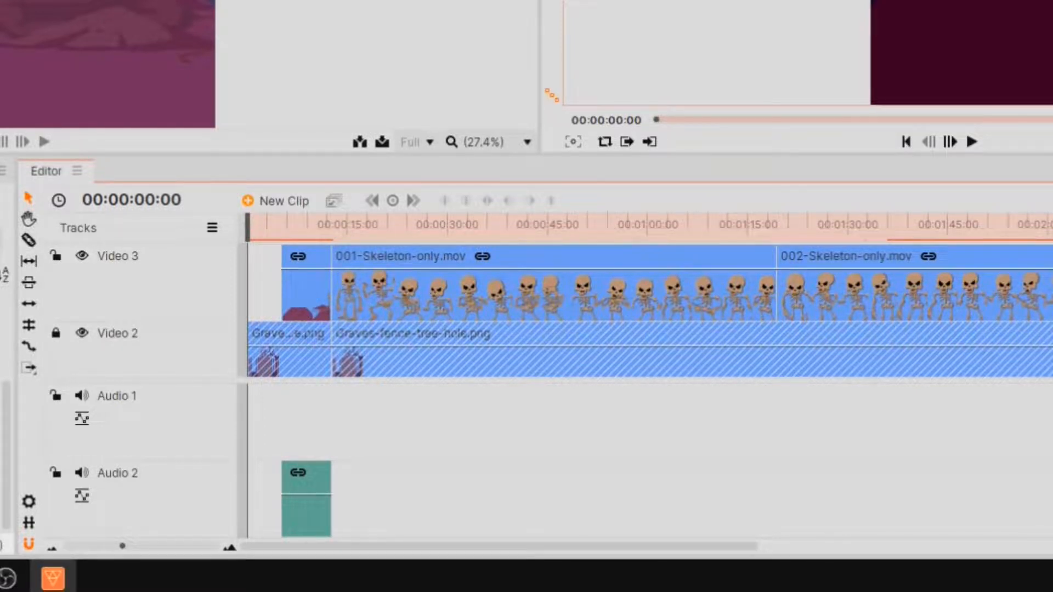
pyautogui.scroll(-2, 276, 305)
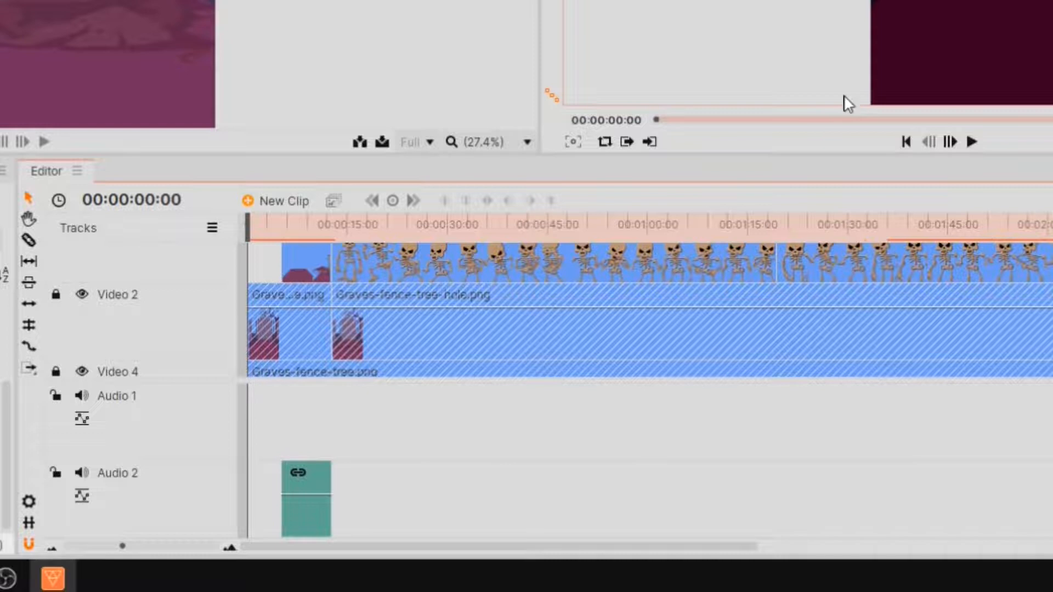
pyautogui.click(726, 120)
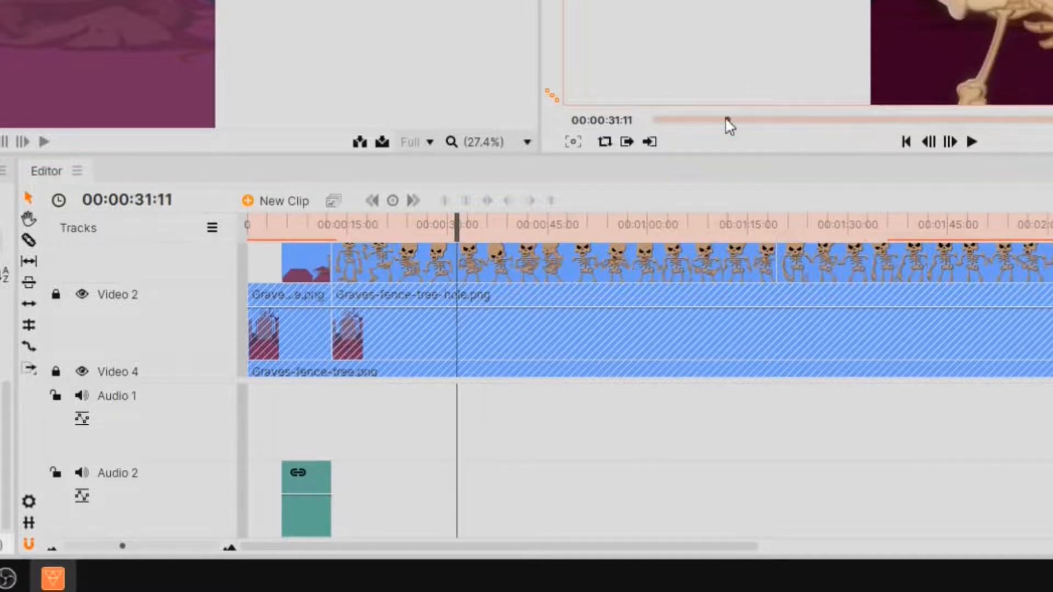
pyautogui.scroll(2, 650, 308)
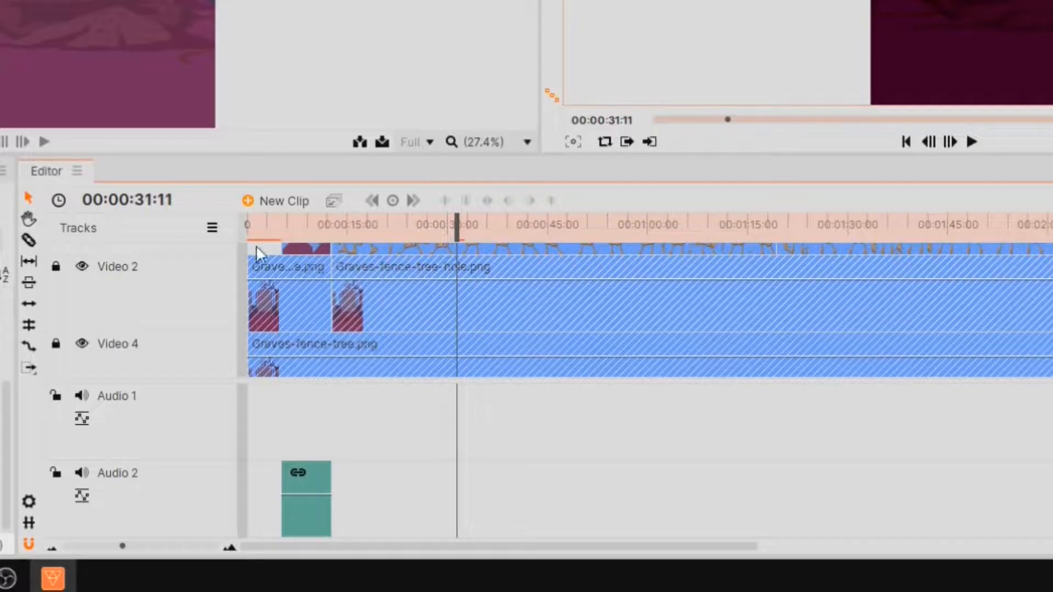
# Hide the skeleton and graveyard tracks to isolate the sky-moon-treeline background, and restore their visibility after checking the layers.
pyautogui.click(82, 267)
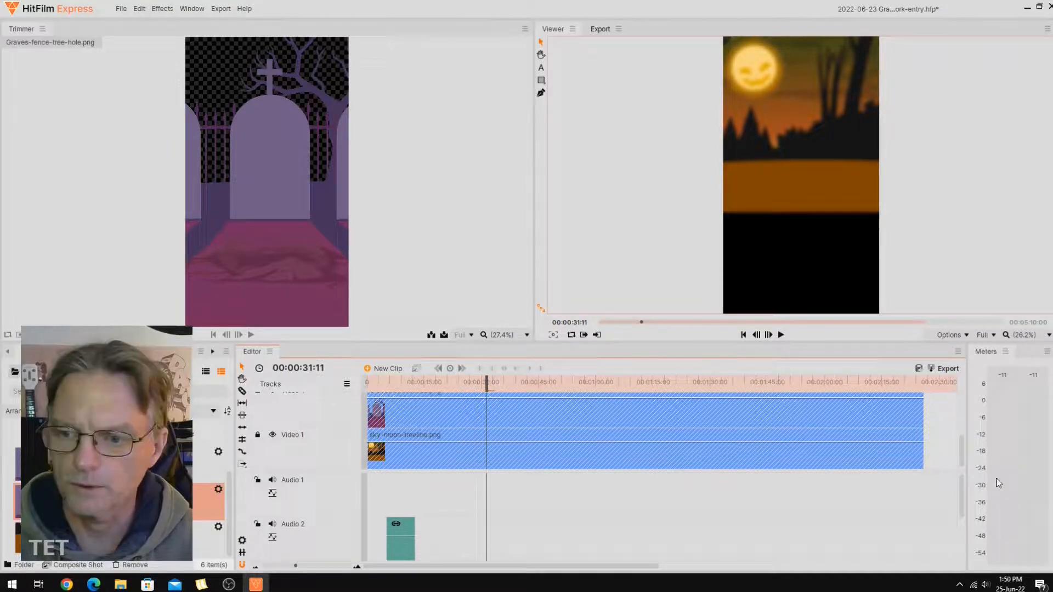
pyautogui.moveTo(962, 460); pyautogui.dragTo(965, 420)
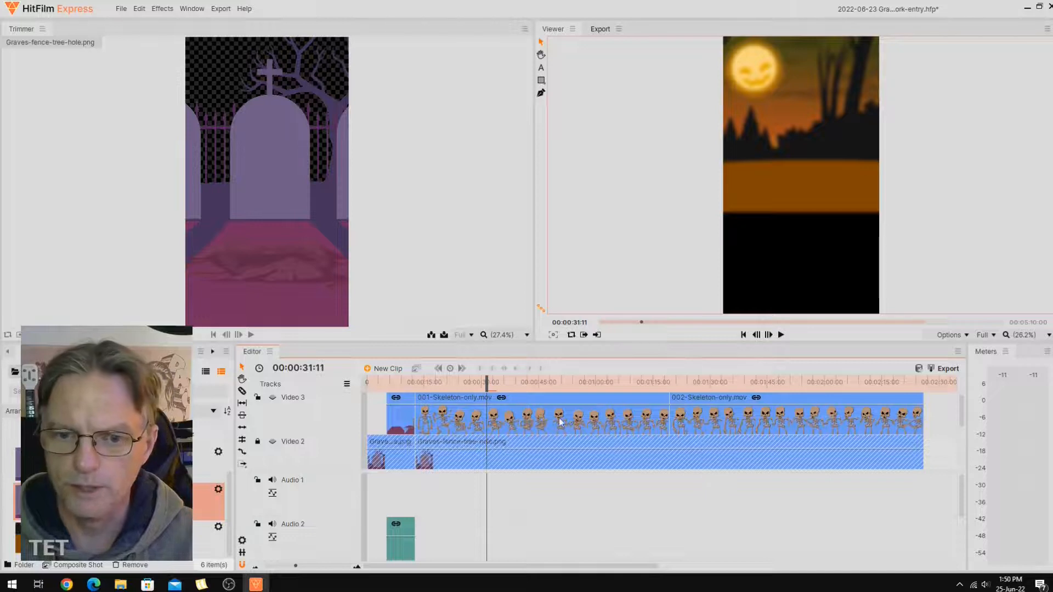
pyautogui.moveTo(960, 417); pyautogui.dragTo(966, 445)
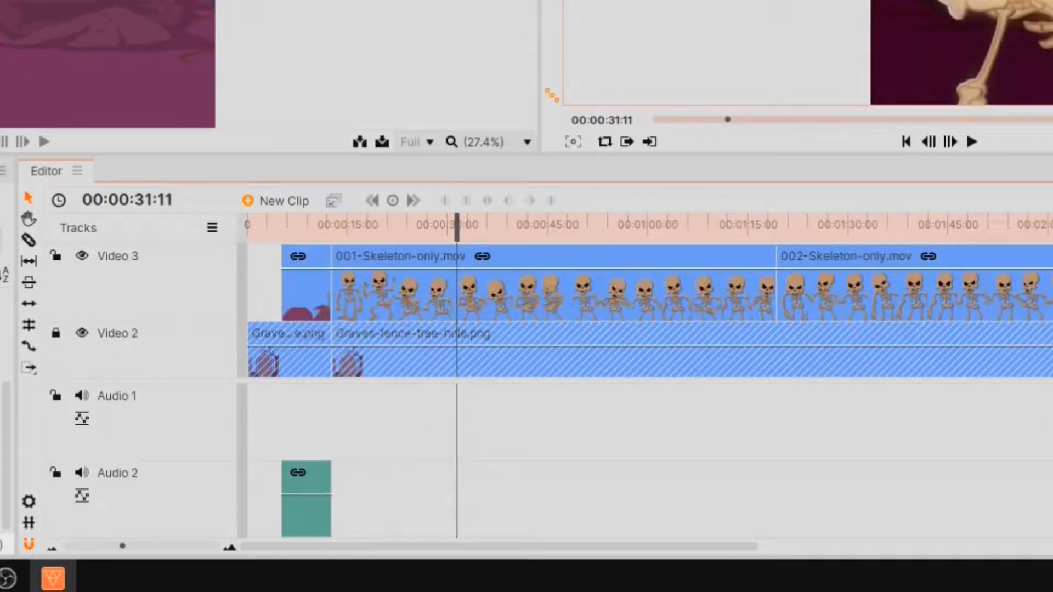
# Examine the audio tracks linked to the grave-punch, 001-Skeleton-only.mov and 002-Skeleton-only.mov clips.
pyautogui.scroll(-3, 650, 461)
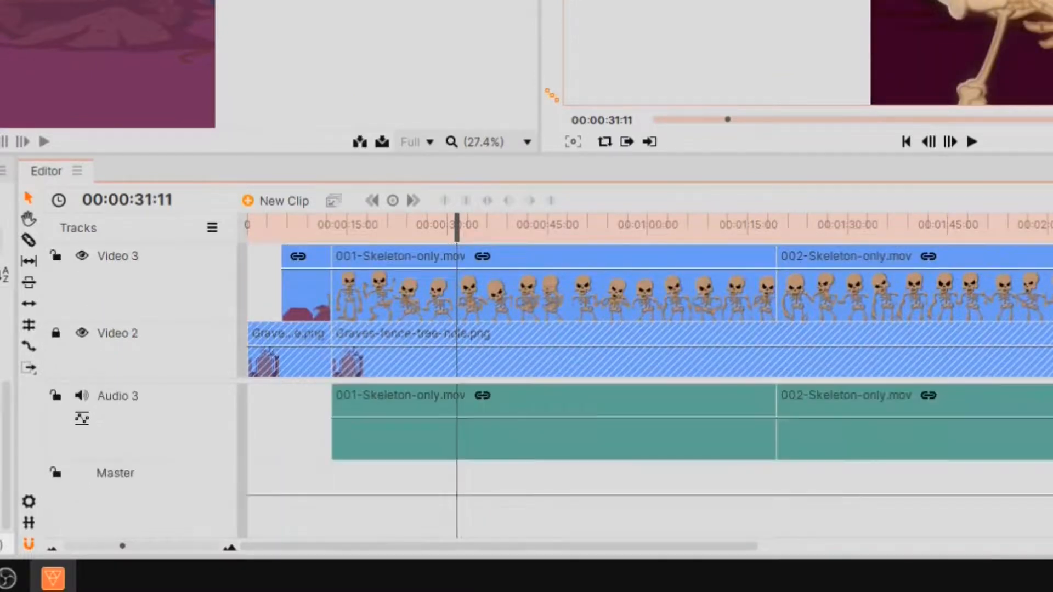
pyautogui.scroll(2, 650, 461)
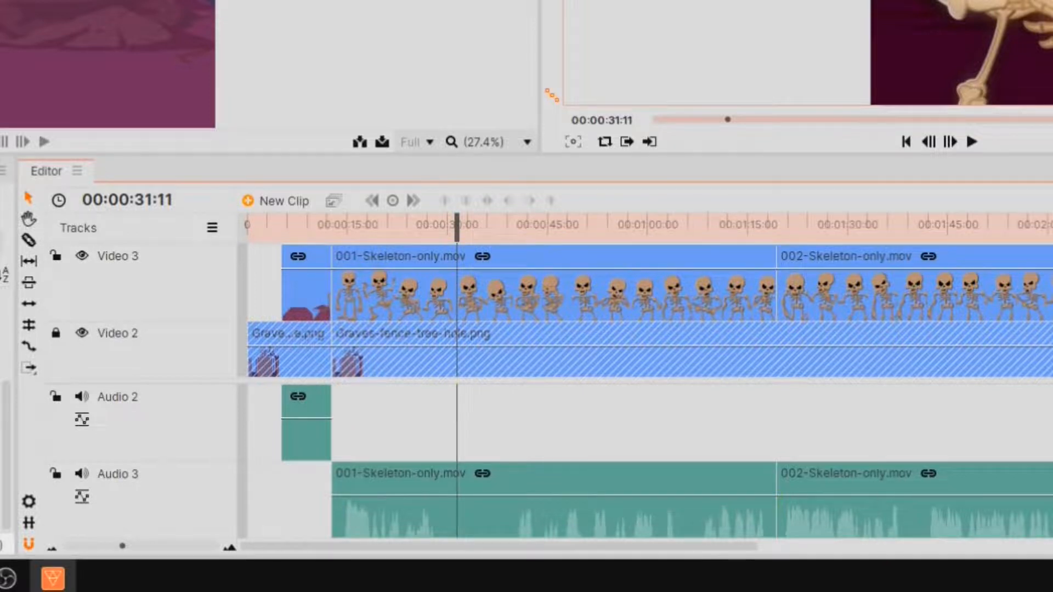
pyautogui.scroll(-3, 548, 466)
pyautogui.scroll(5, 548, 467)
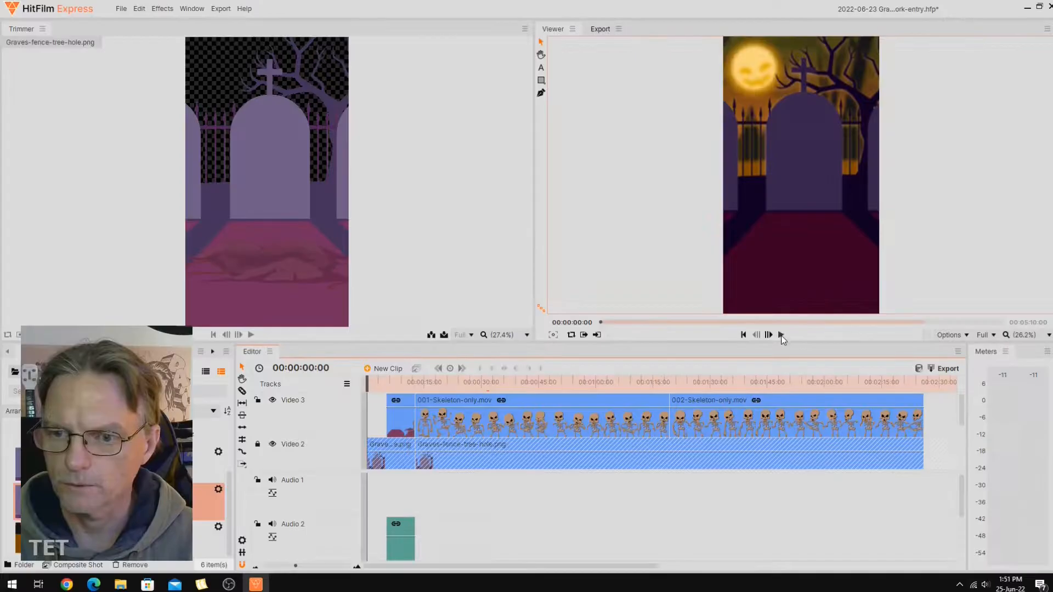
# Play the composited edit from 00:00:31:11 and pause it at 00:00:36:29.
pyautogui.click(782, 334)
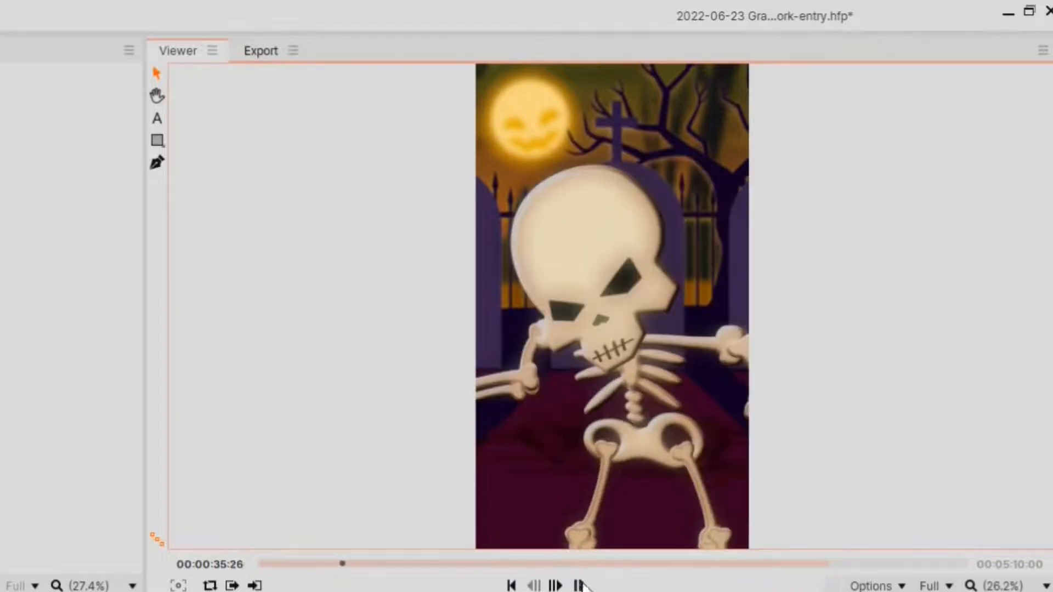
pyautogui.click(579, 586)
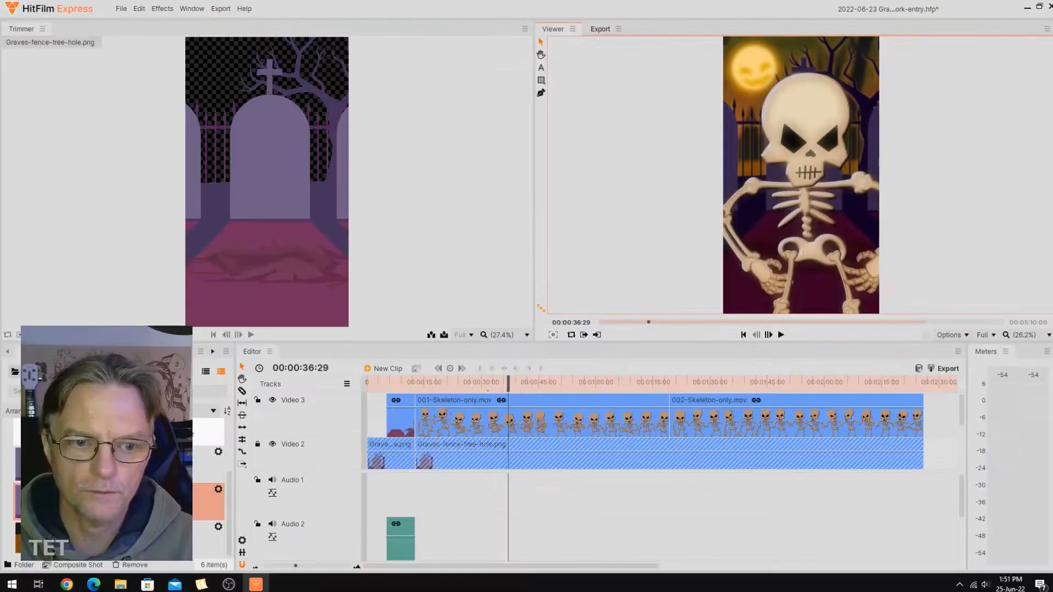
pyautogui.click(120, 434)
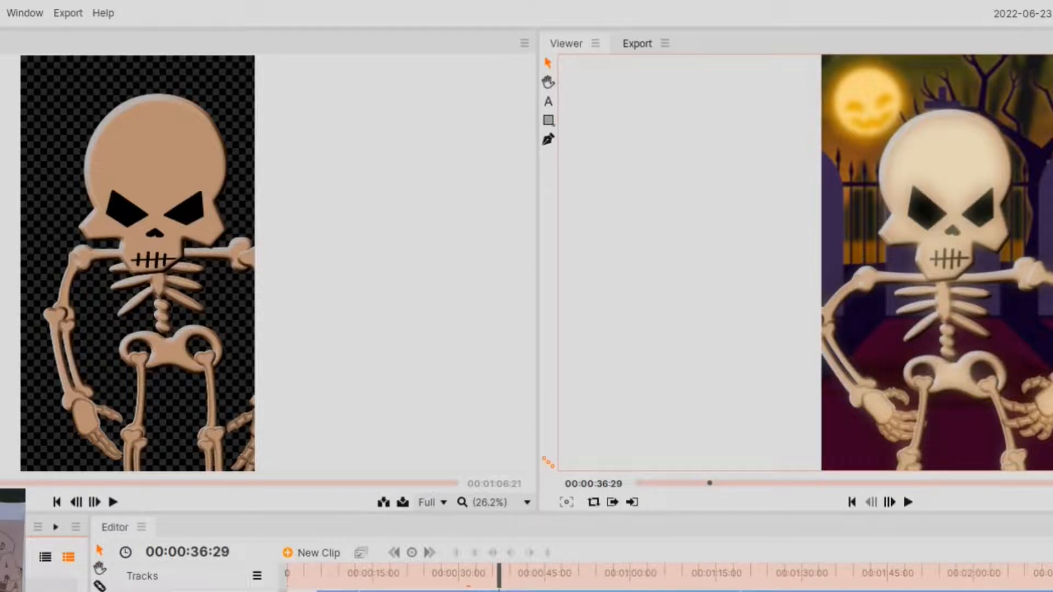
# Select the 001-Skeleton-only.mov clip on Video 3, browse the effects library categories, and close the floating effects window.
pyautogui.click(550, 591)
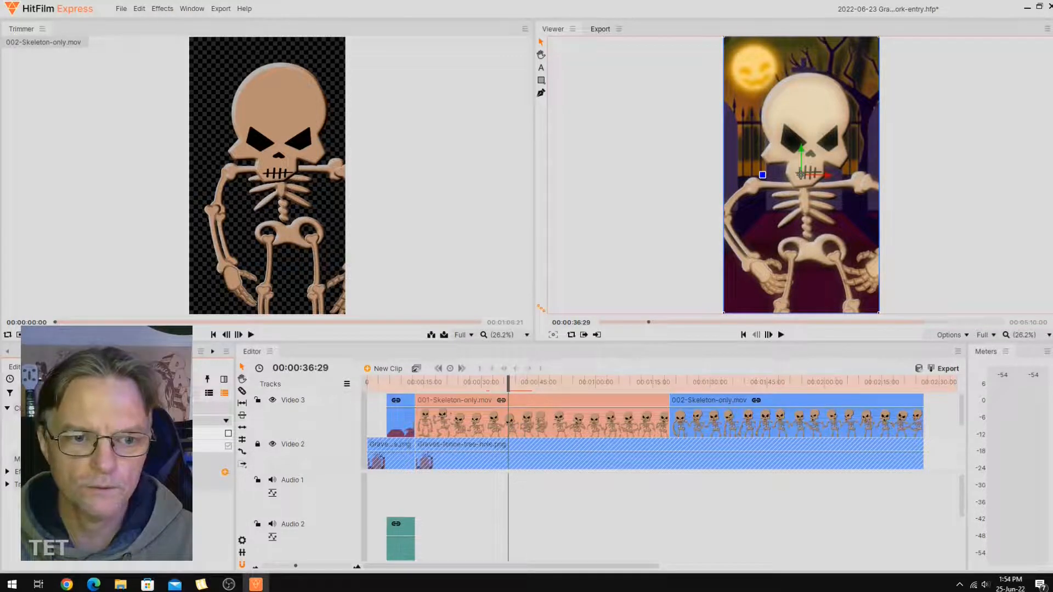
pyautogui.click(131, 352)
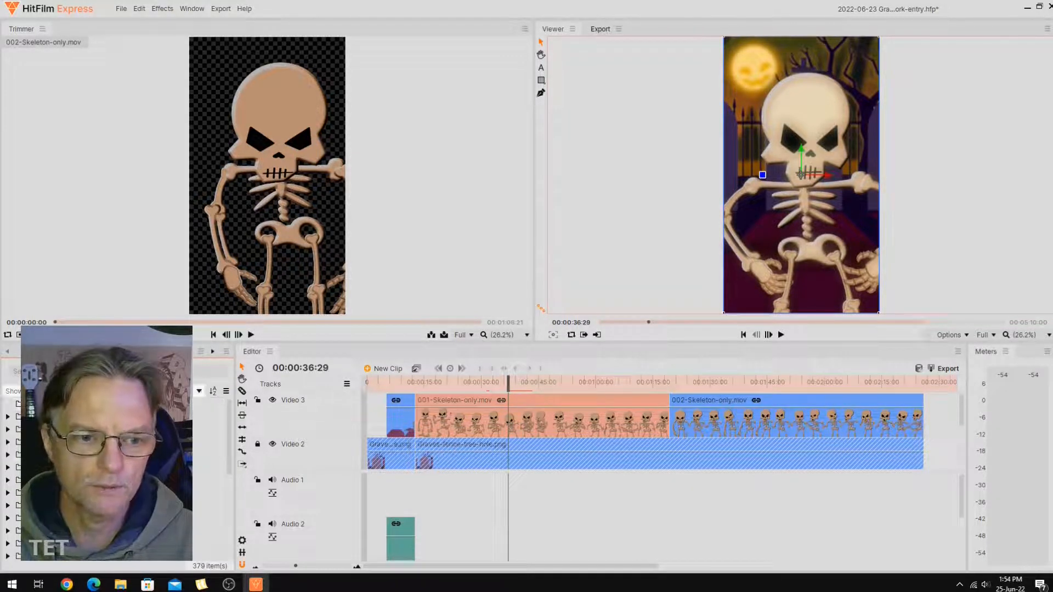
pyautogui.scroll(-1, 660, 252)
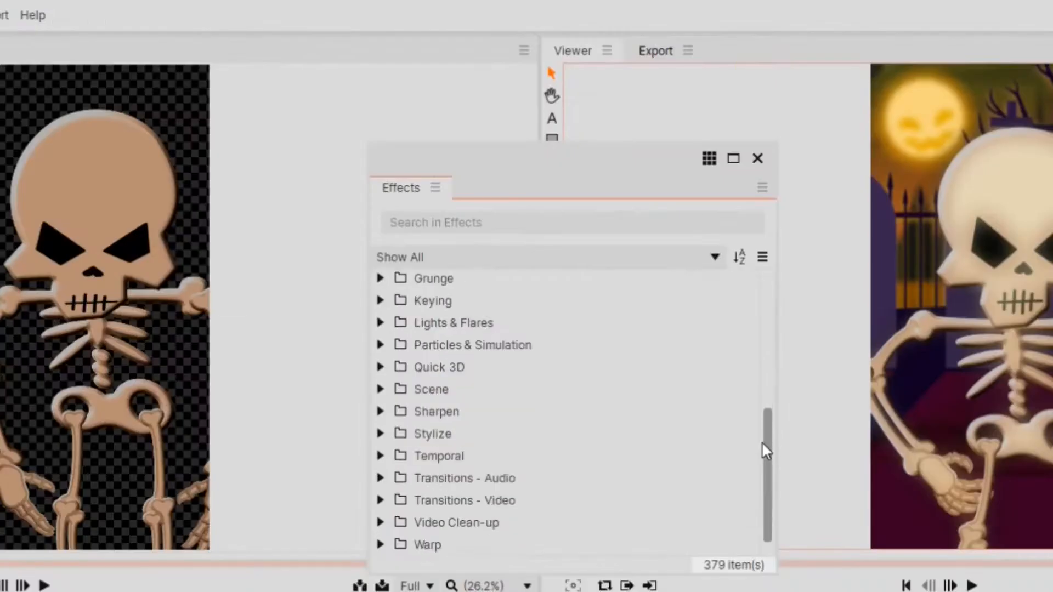
pyautogui.moveTo(762, 443); pyautogui.dragTo(763, 475)
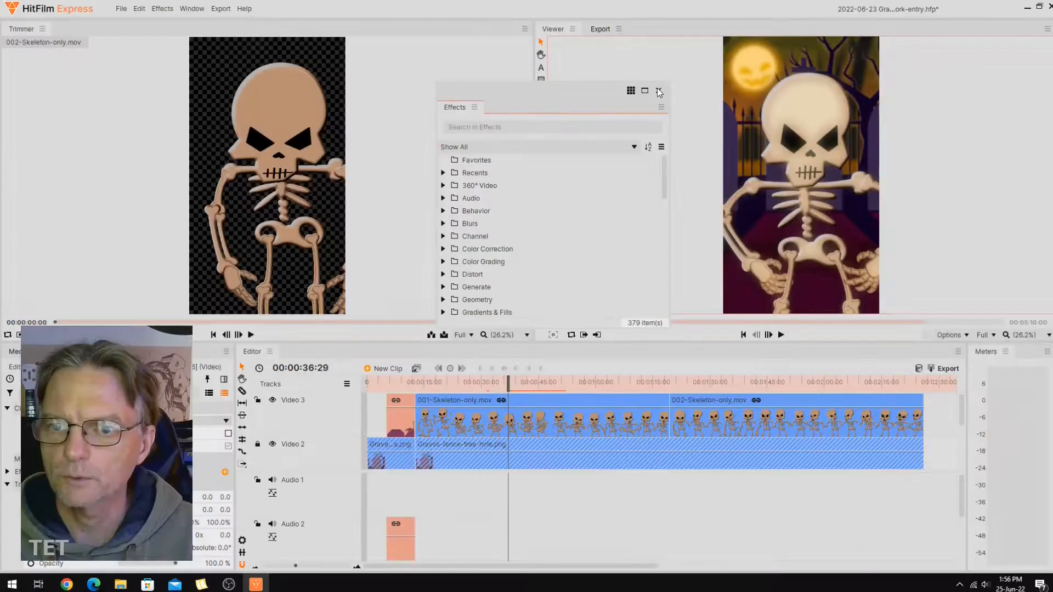
pyautogui.click(757, 158)
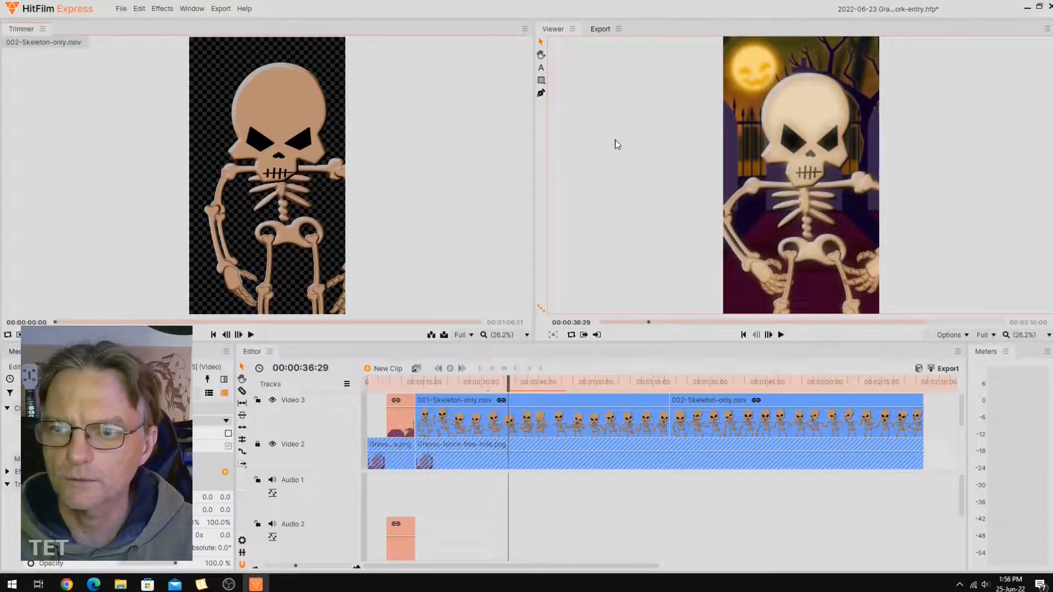
# Close HitFilm Express and discard the project changes.
pyautogui.click(1047, 29)
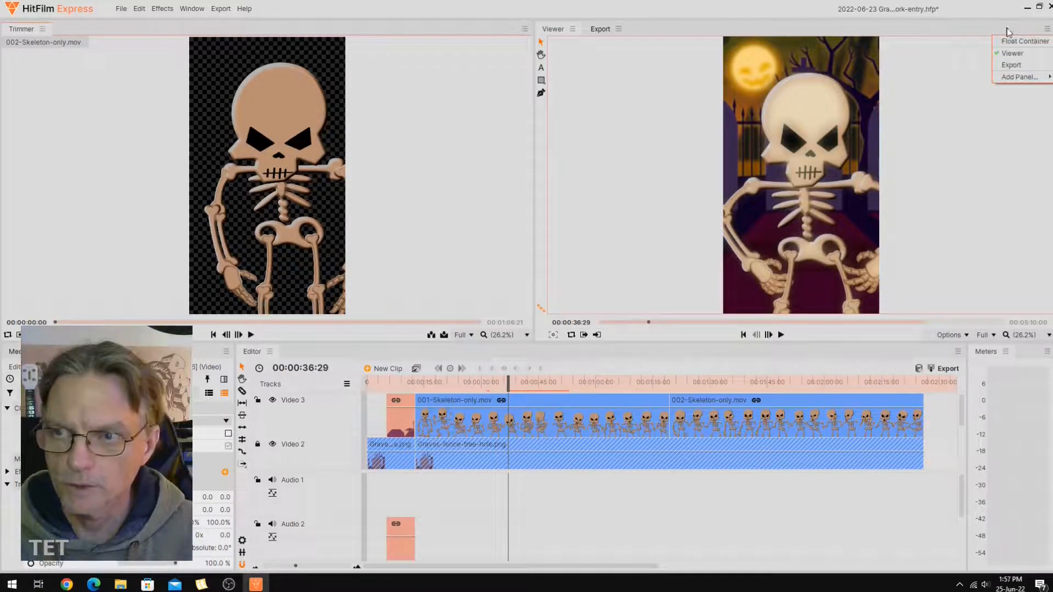
pyautogui.click(1050, 7)
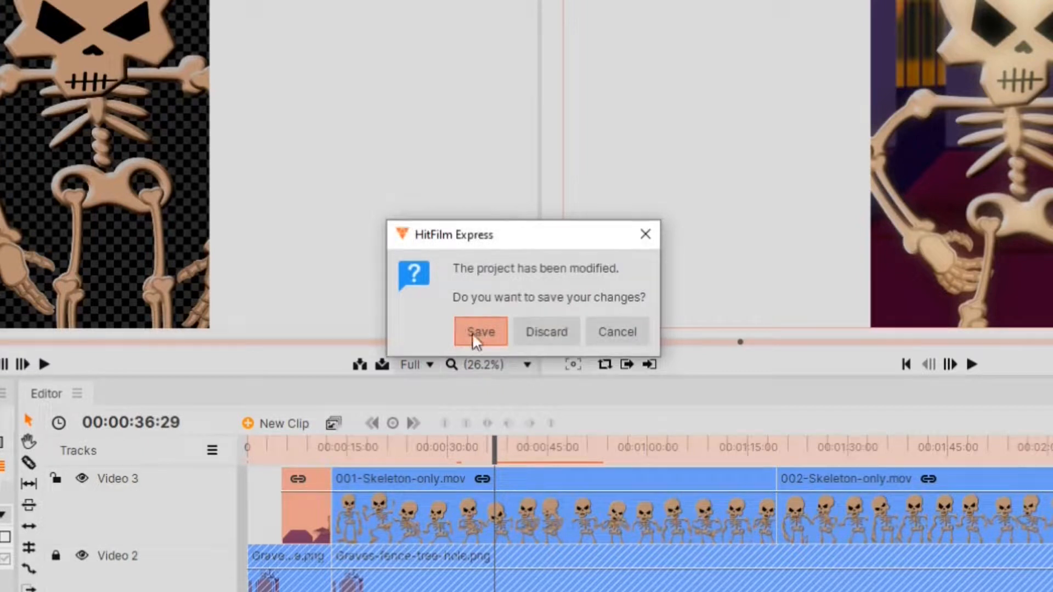
pyautogui.click(543, 333)
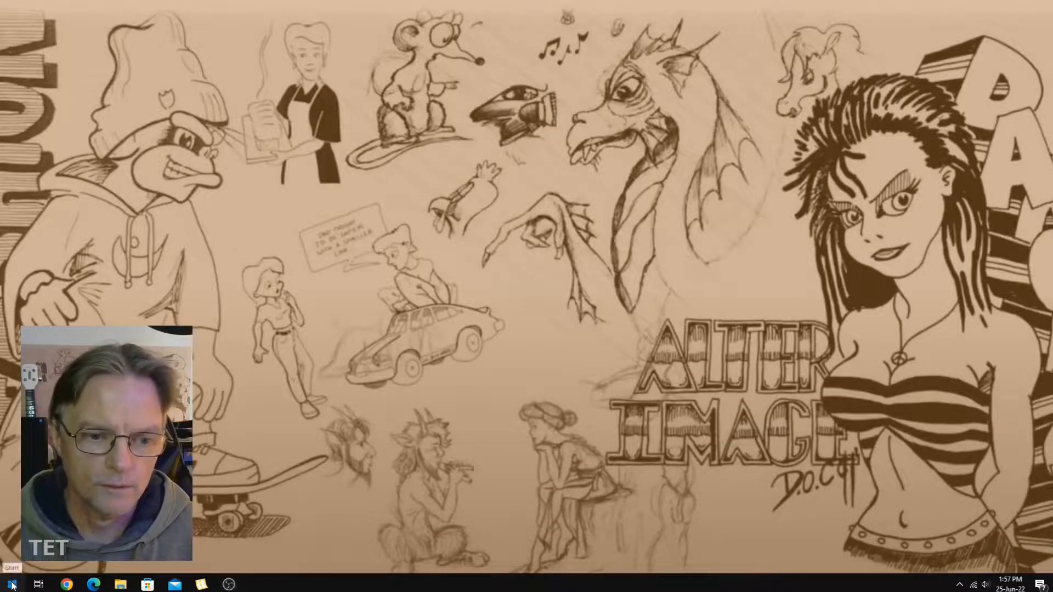
# Switch to the 2022-06-23-Grave-Vlogger project in VideoProc Vlogger and place the playhead at the 00:00:07.26 cut.
pyautogui.click(12, 585)
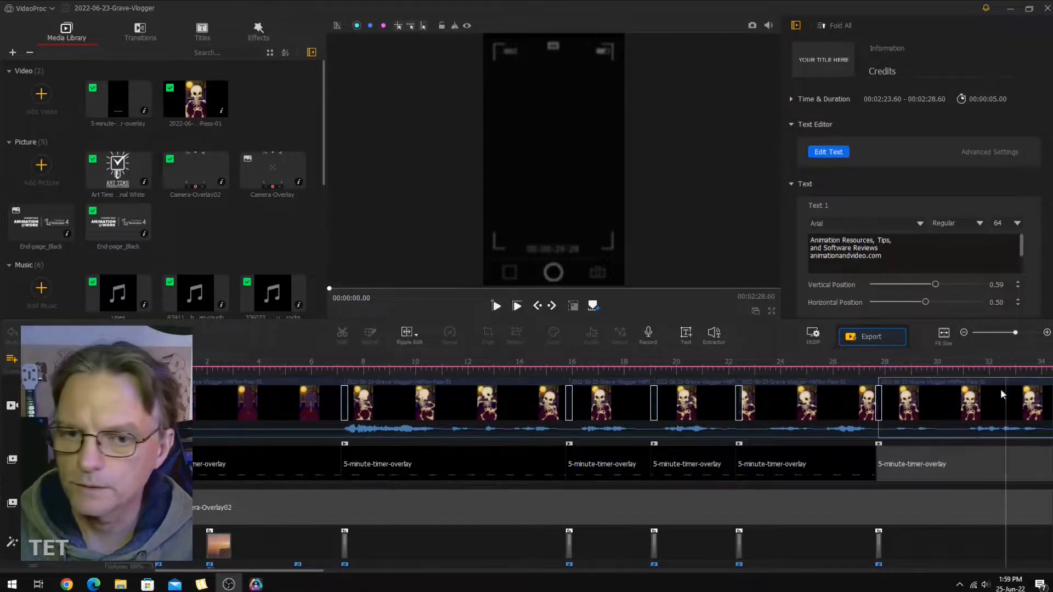
pyautogui.click(344, 362)
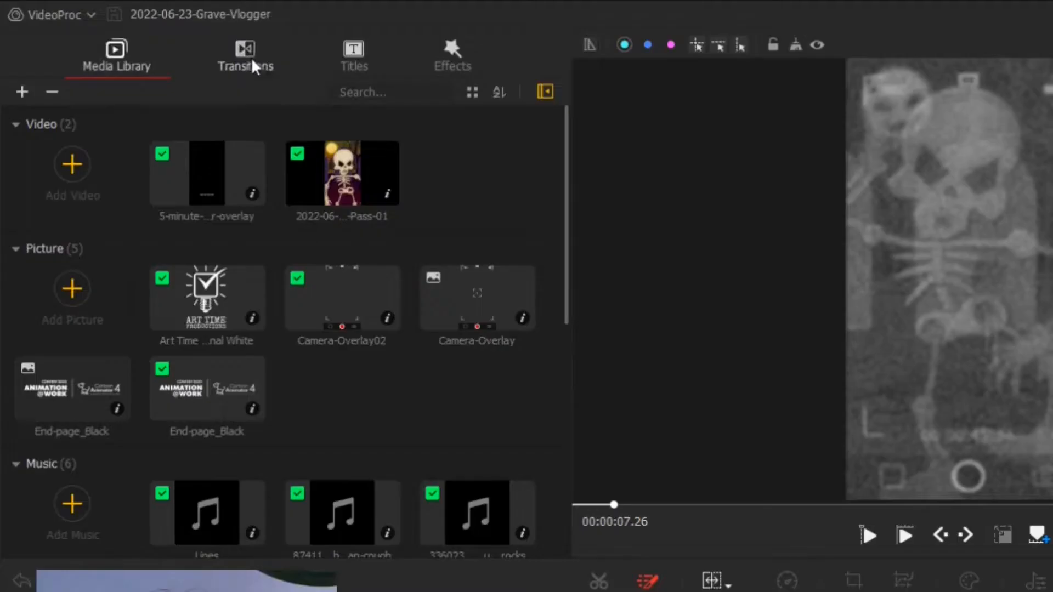
# Browse the transitions library and preview the Glitch Memories transition.
pyautogui.click(142, 33)
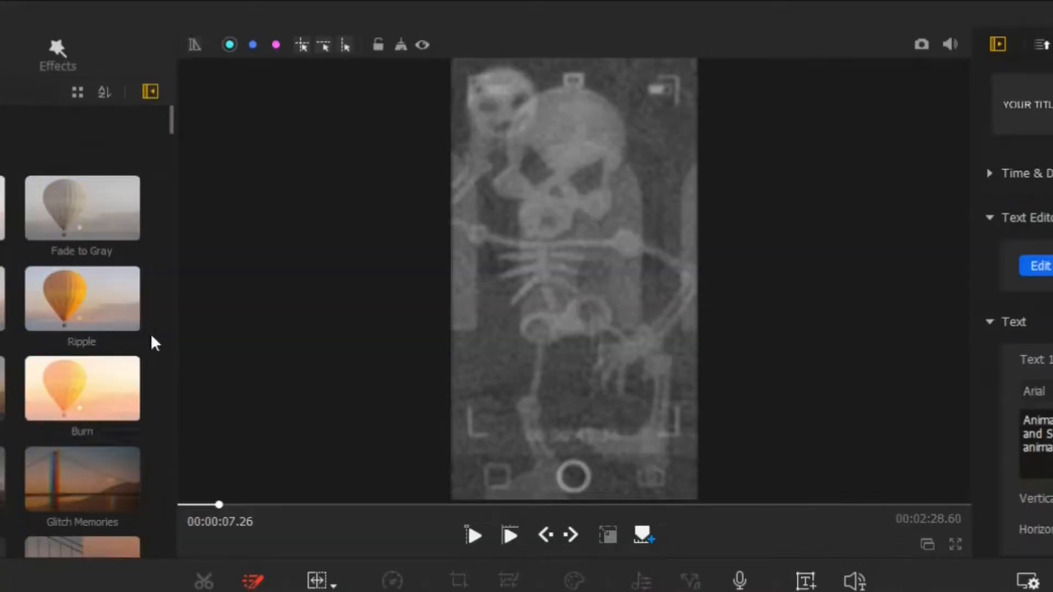
pyautogui.moveTo(172, 130); pyautogui.dragTo(186, 330)
pyautogui.moveTo(581, 331); pyautogui.dragTo(553, 275)
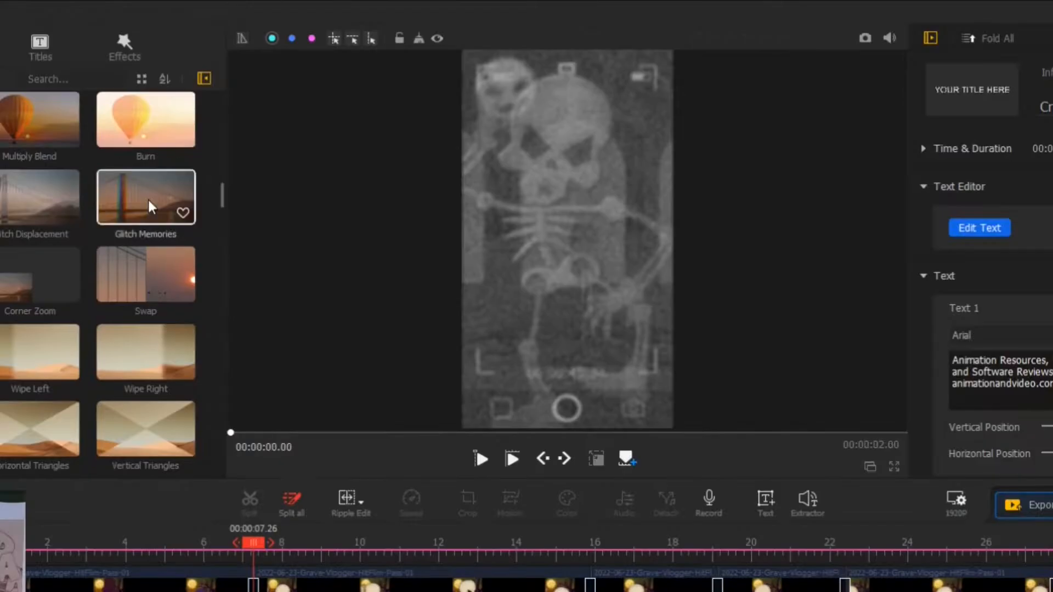
pyautogui.click(152, 208)
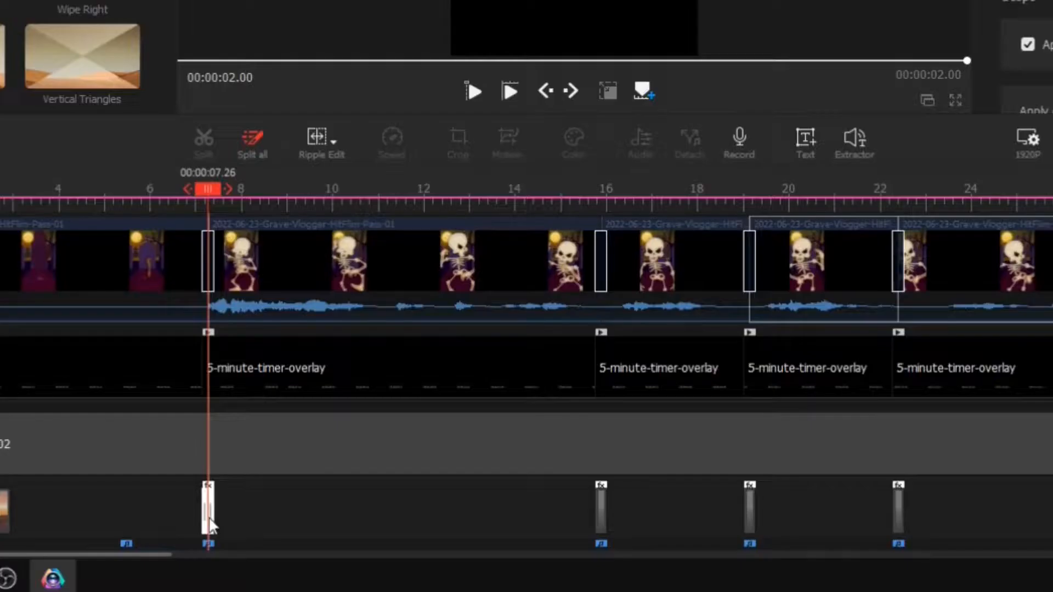
# Browse the effect filters and preview the Noise filter.
pyautogui.click(449, 53)
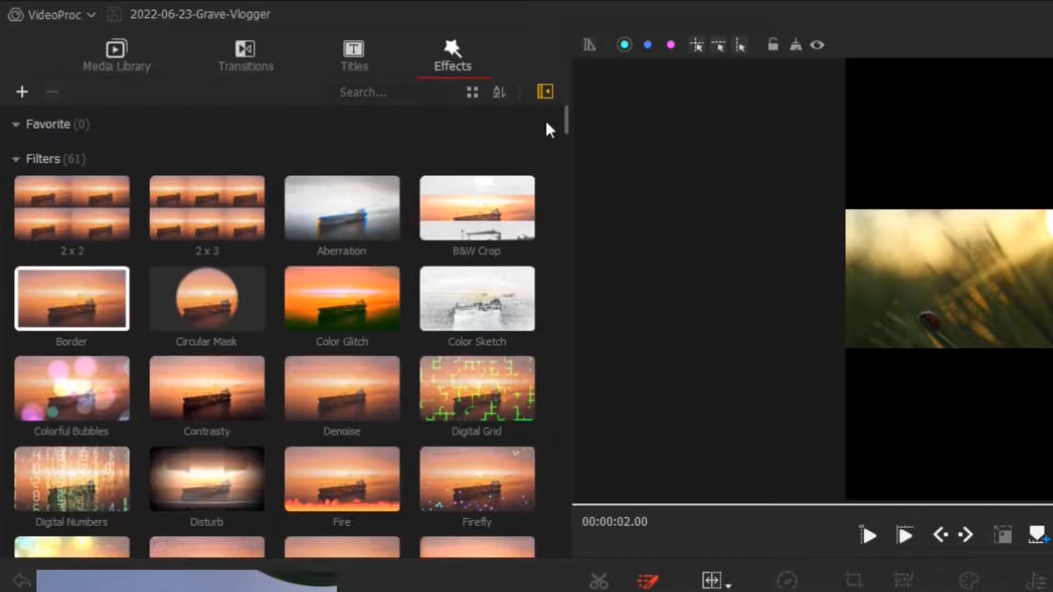
pyautogui.moveTo(568, 127); pyautogui.dragTo(603, 422)
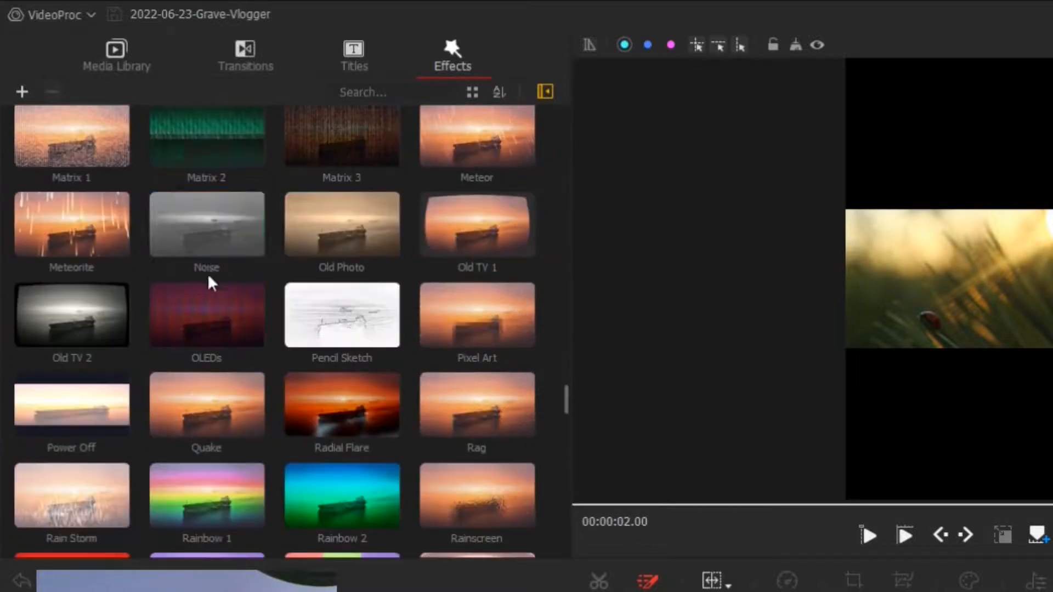
pyautogui.click(213, 228)
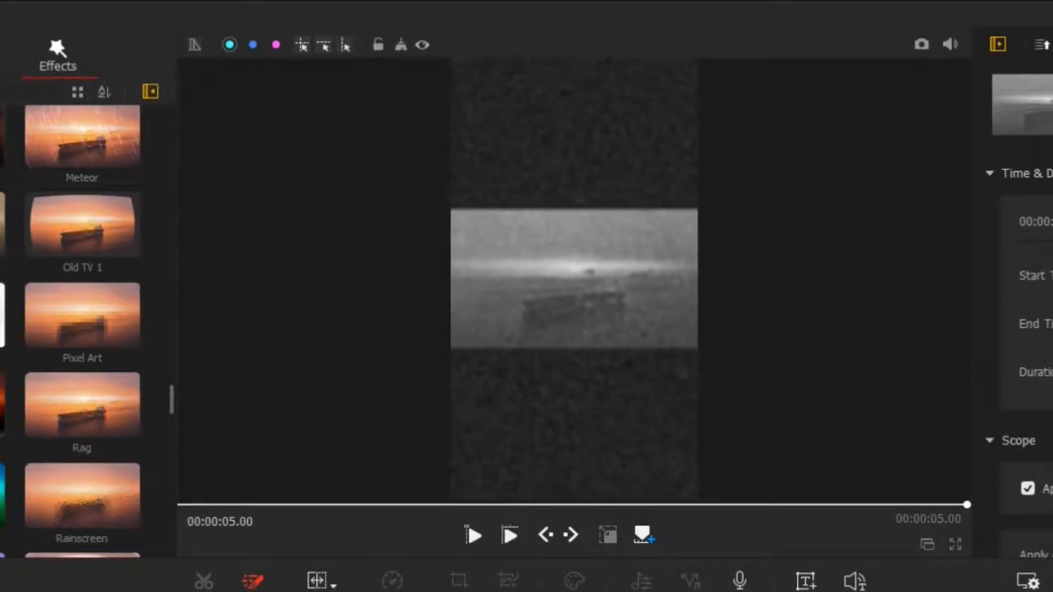
# Select the sound clip at the 00:00:07.26 cut and audition the TV-Snow audio from the media library.
pyautogui.scroll(-3, 257, 483)
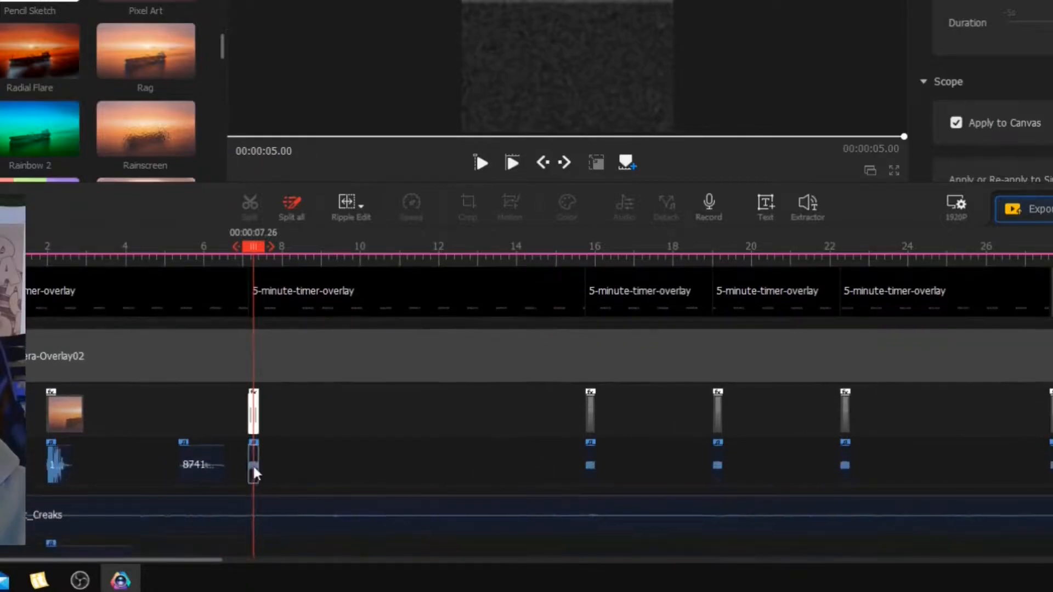
pyautogui.click(254, 469)
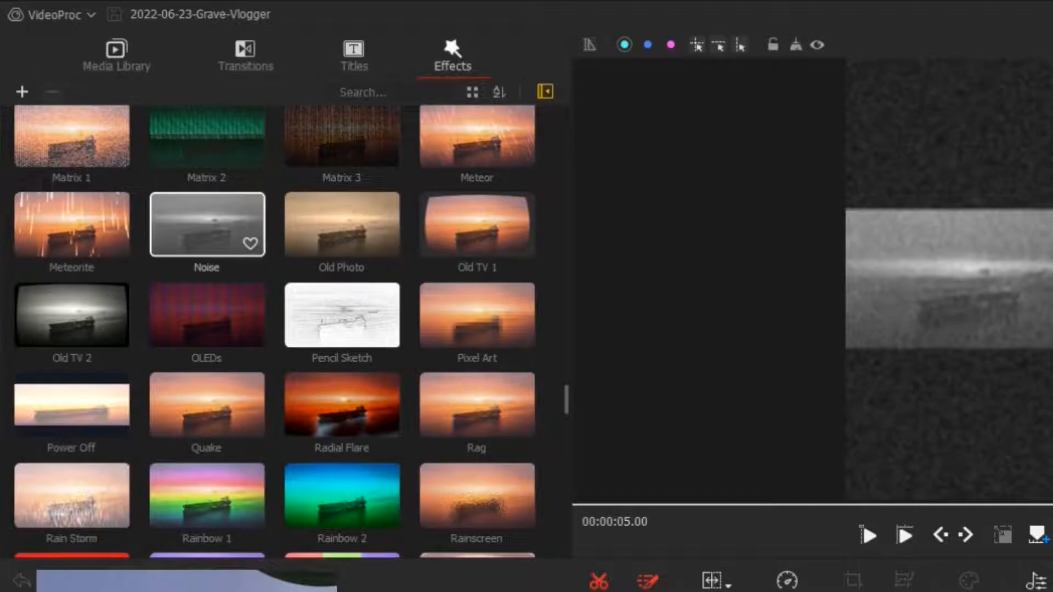
pyautogui.click(117, 58)
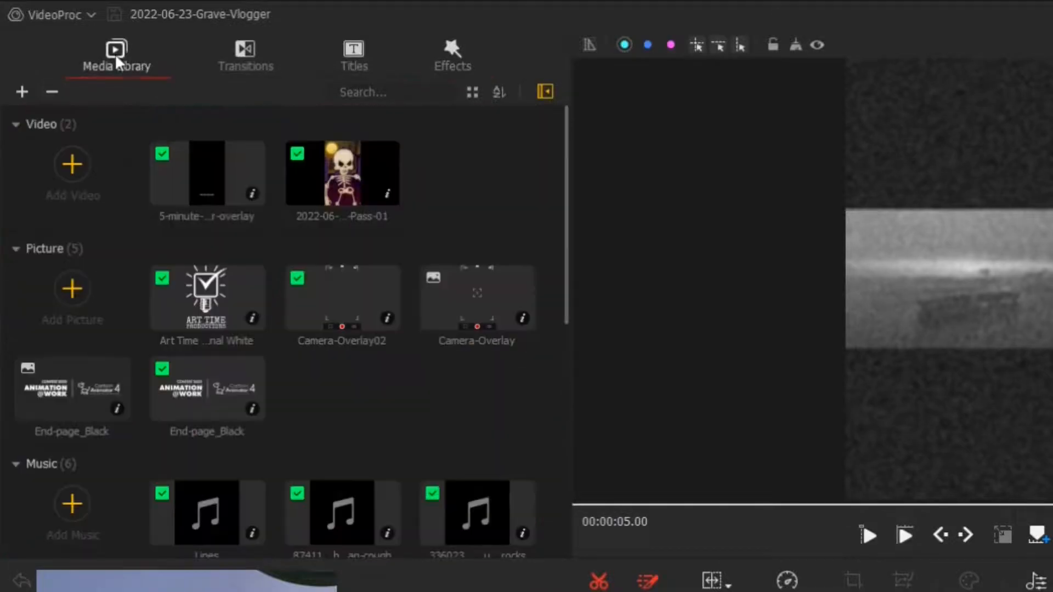
pyautogui.scroll(-4, 344, 364)
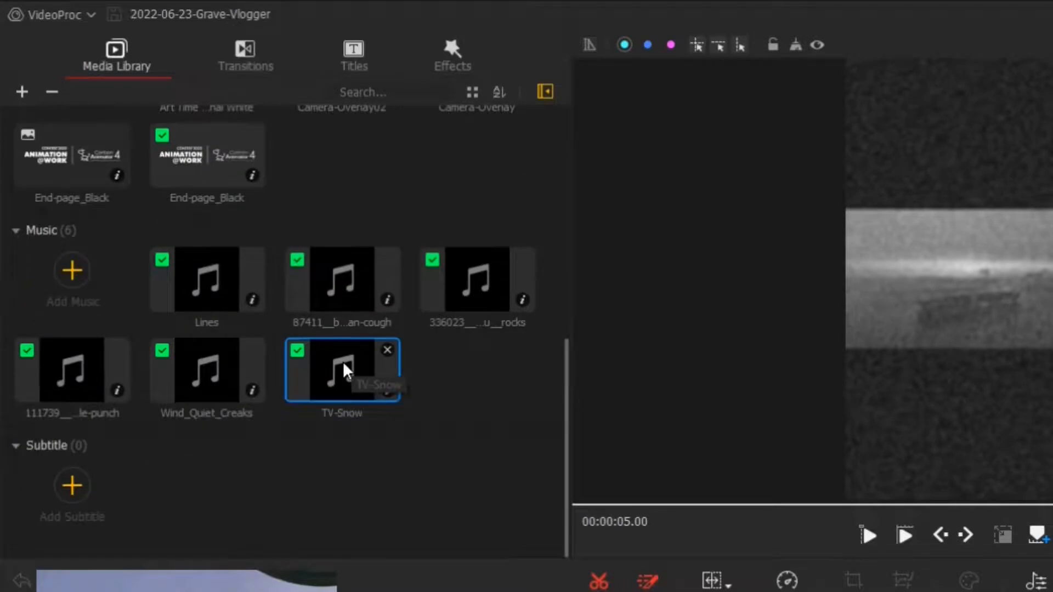
pyautogui.click(345, 365)
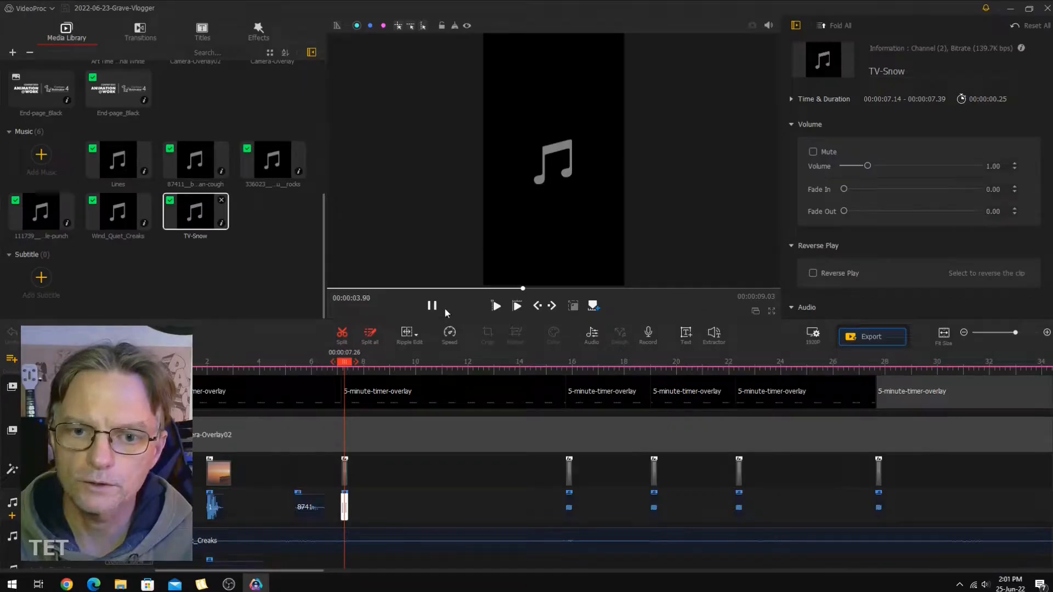
pyautogui.click(434, 306)
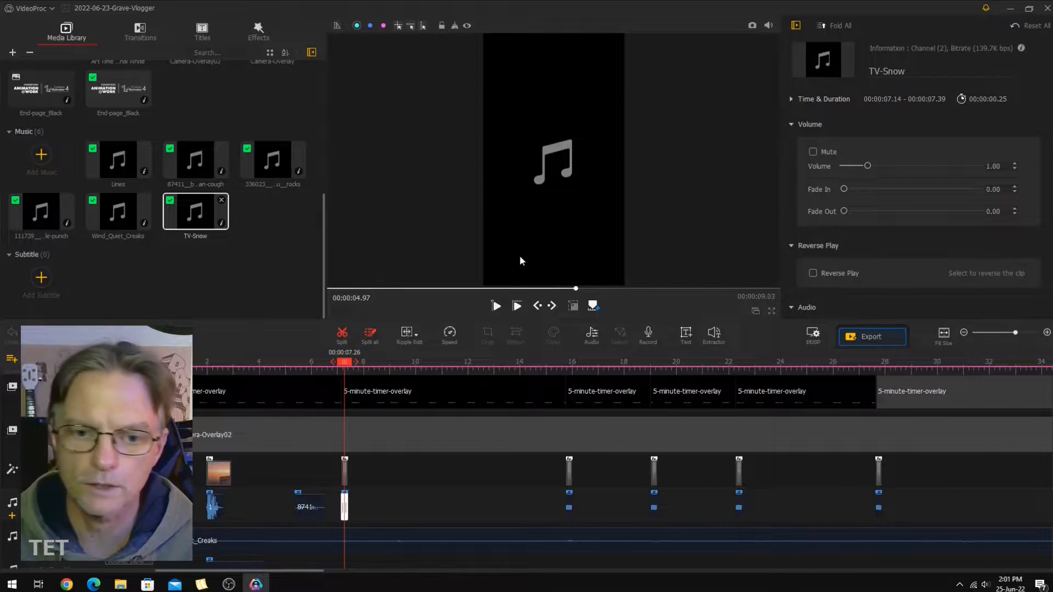
# Play the edit from 00:00:06.93 across the glitch cut and pause it at 00:00:10.34.
pyautogui.click(334, 363)
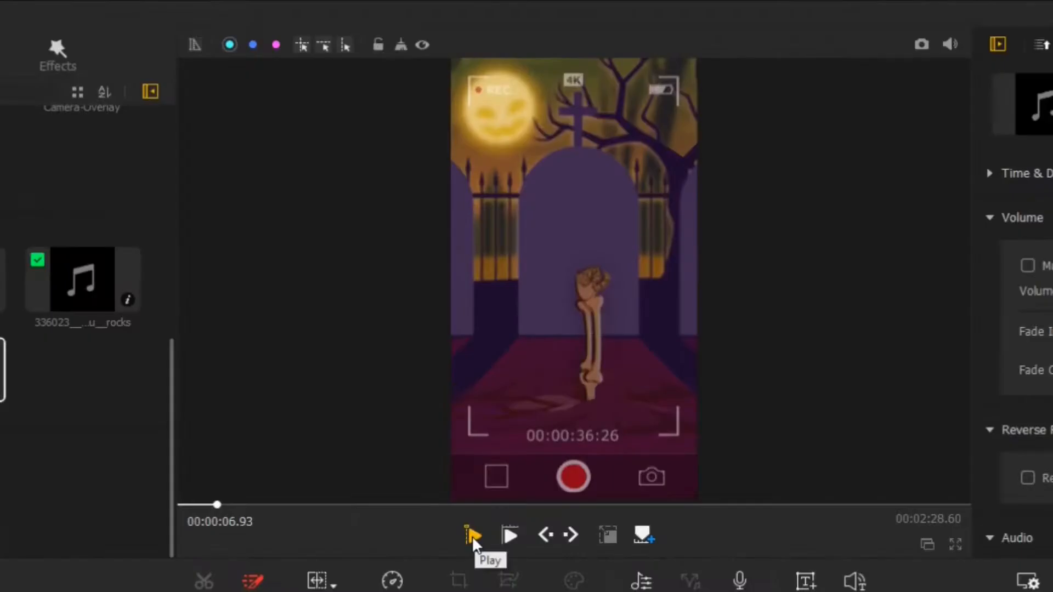
pyautogui.click(473, 538)
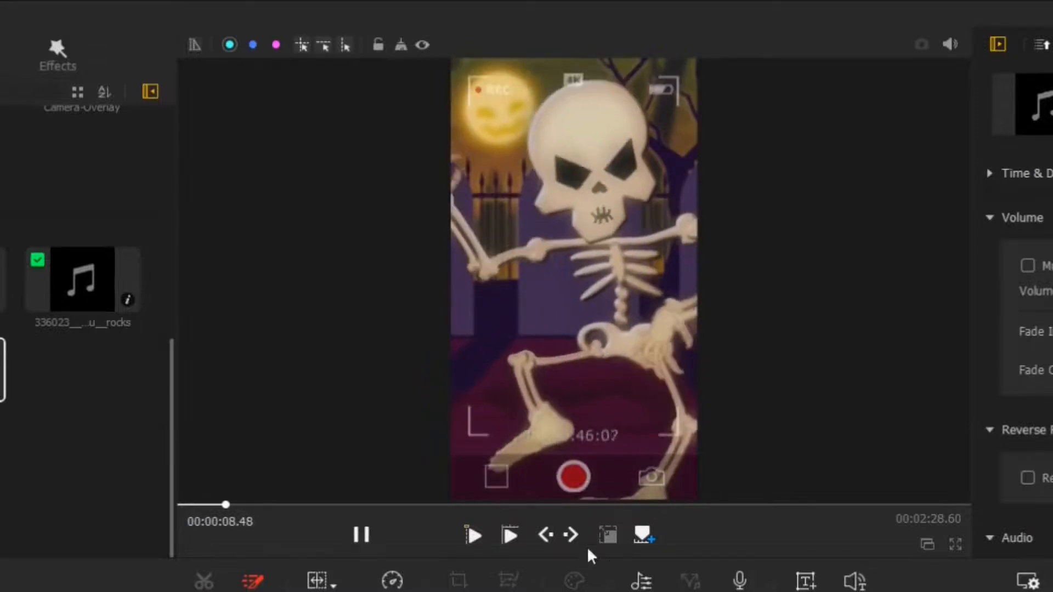
pyautogui.click(366, 540)
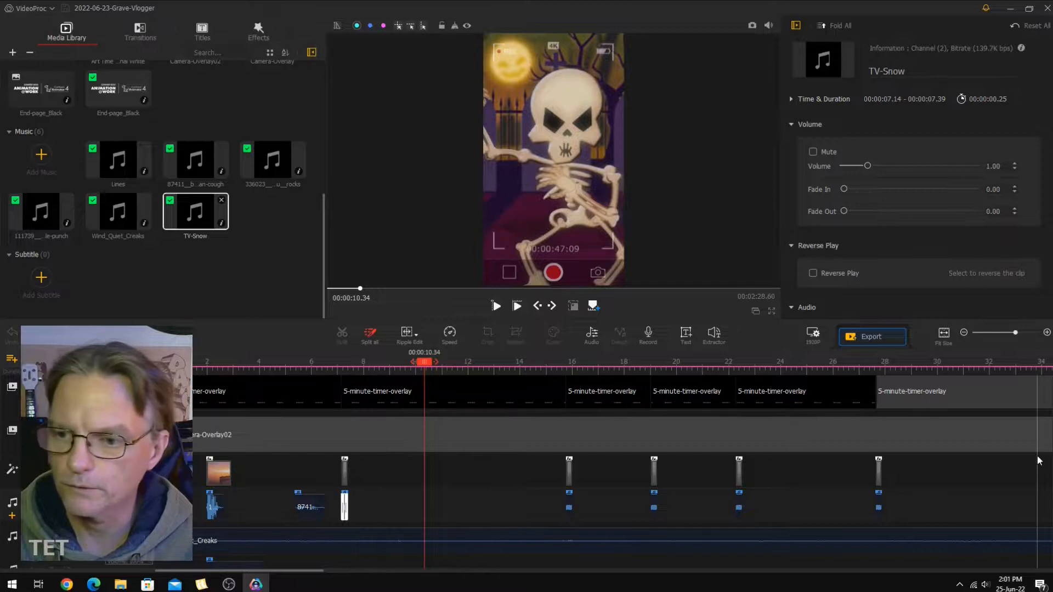
# Hide the main skeleton video track and play the camera and timer overlays alone from 00:00:18.55.
pyautogui.scroll(1, 740, 456)
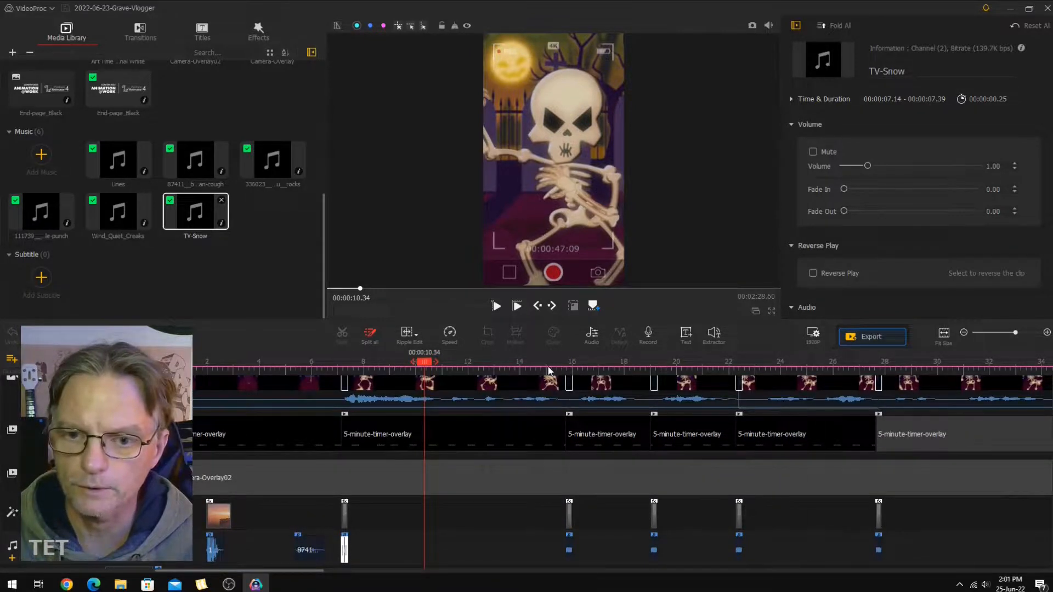
pyautogui.click(639, 363)
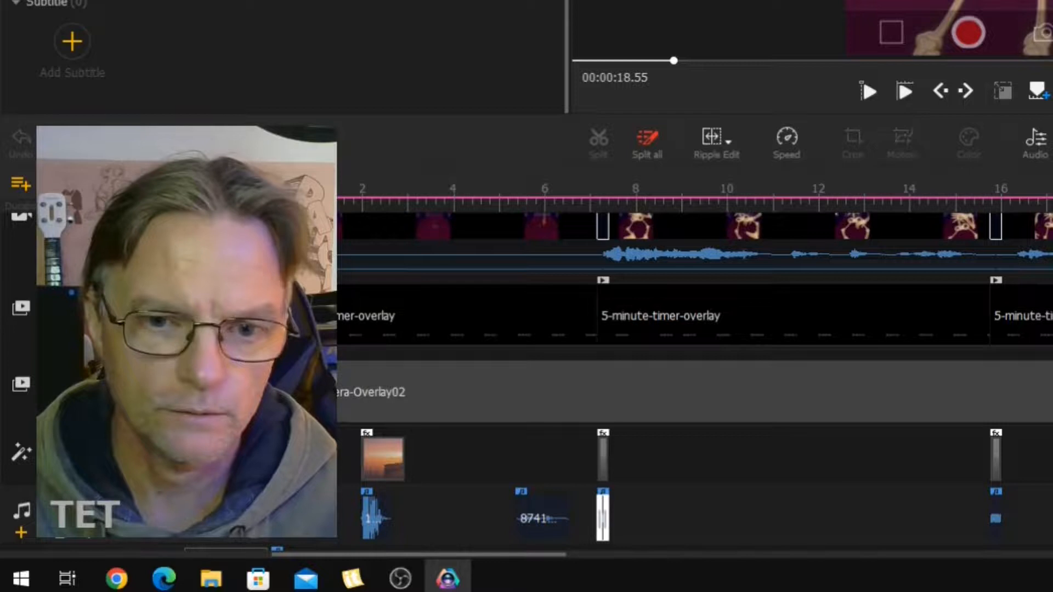
pyautogui.scroll(1, 695, 379)
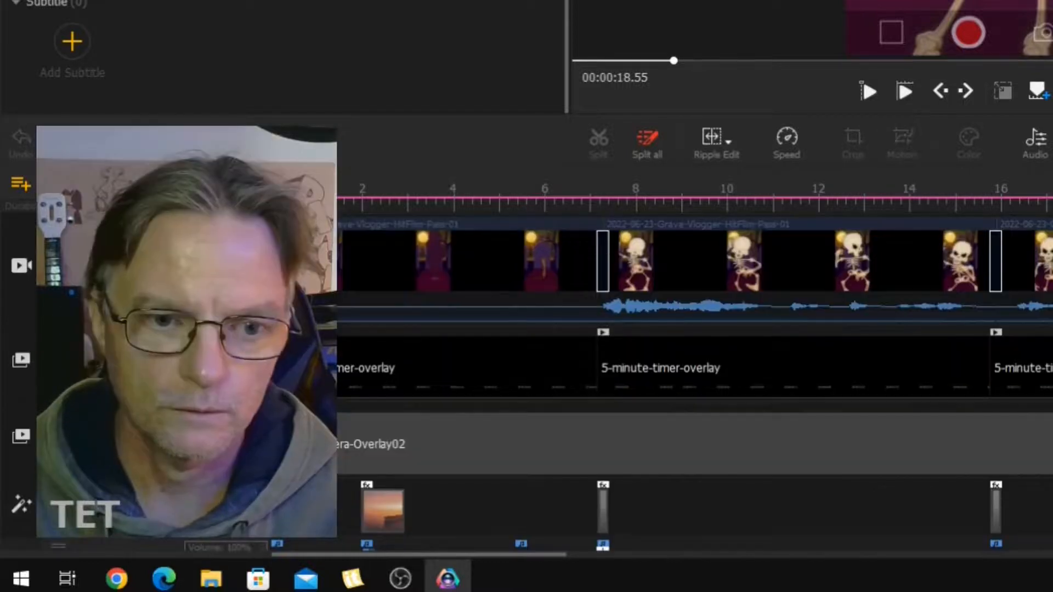
pyautogui.click(60, 266)
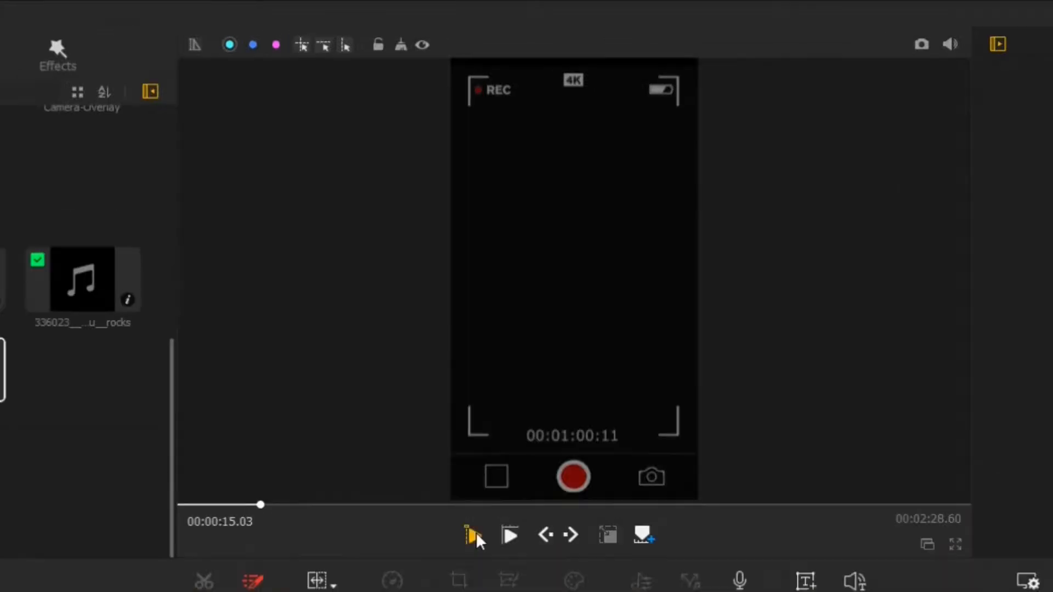
pyautogui.click(481, 459)
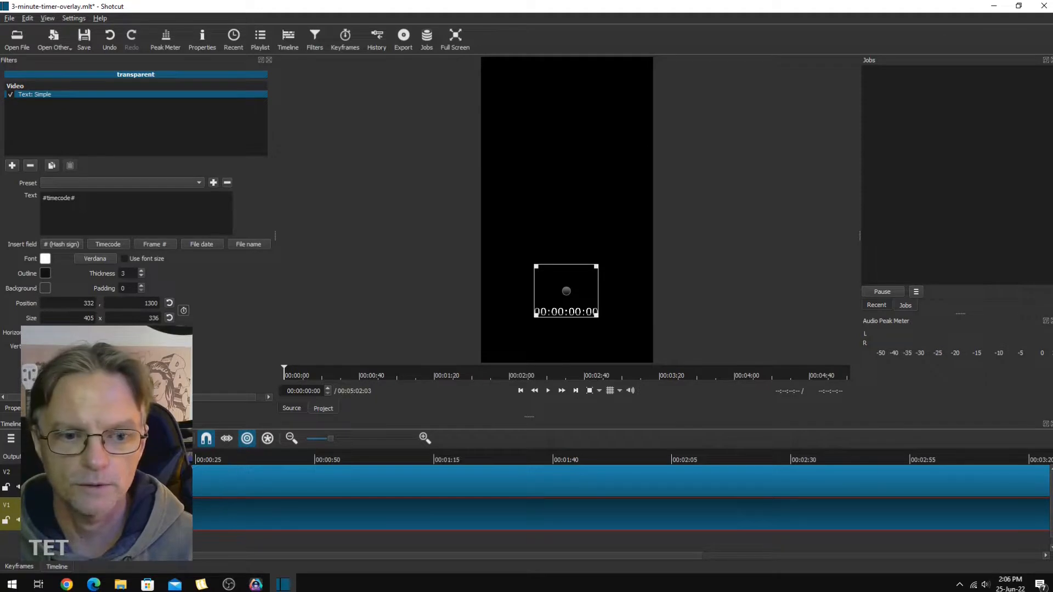
# Inspect the timecode overlay project in Shotcut and the 5-minute-timer-overlay clip's properties near 00:00:17.76 in VideoProc Vlogger.
pyautogui.click(66, 478)
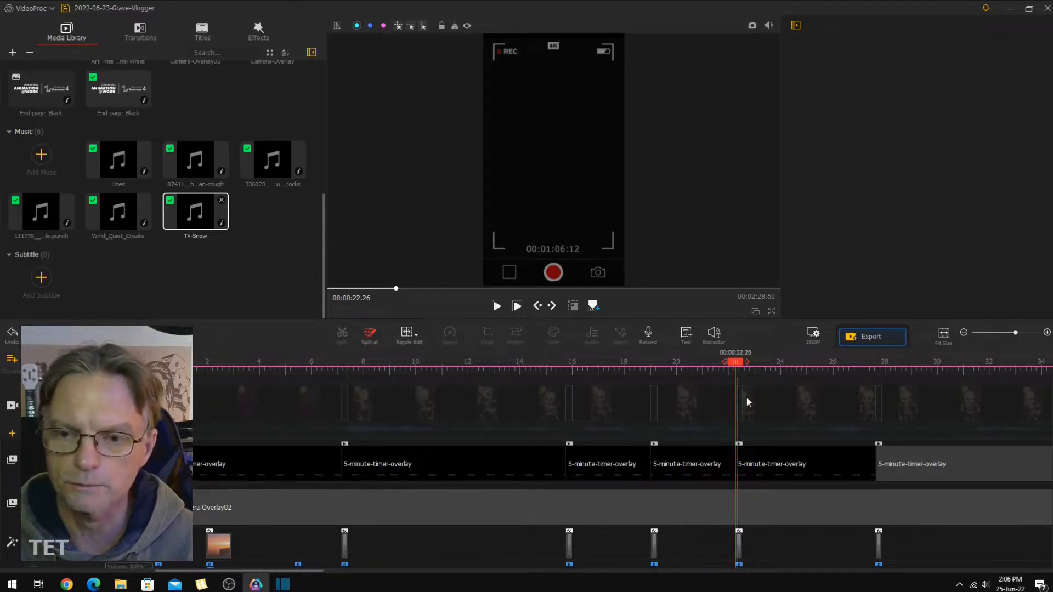
pyautogui.click(617, 462)
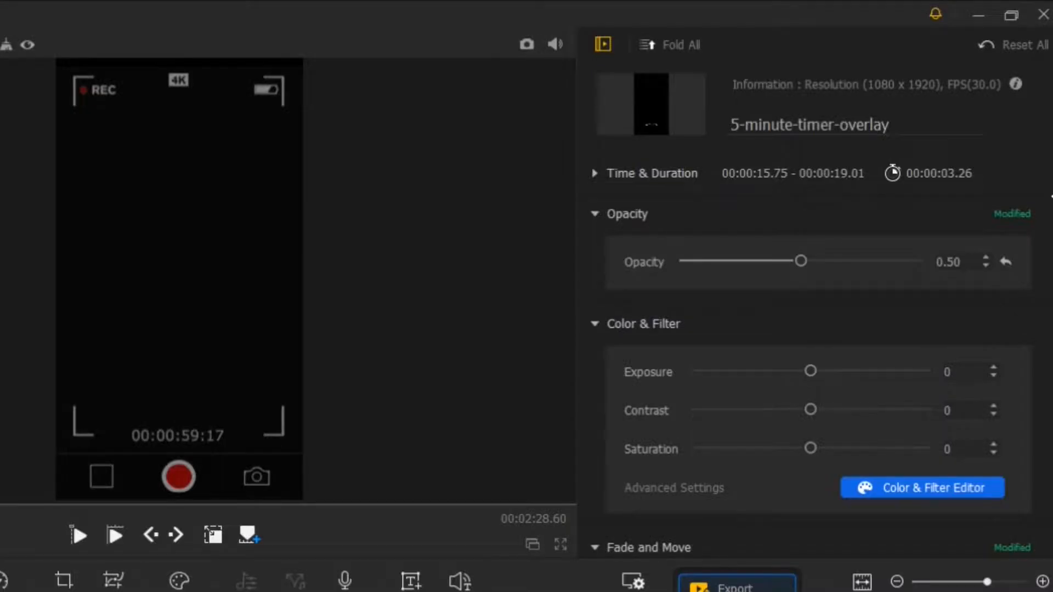
pyautogui.moveTo(1051, 141); pyautogui.dragTo(1052, 384)
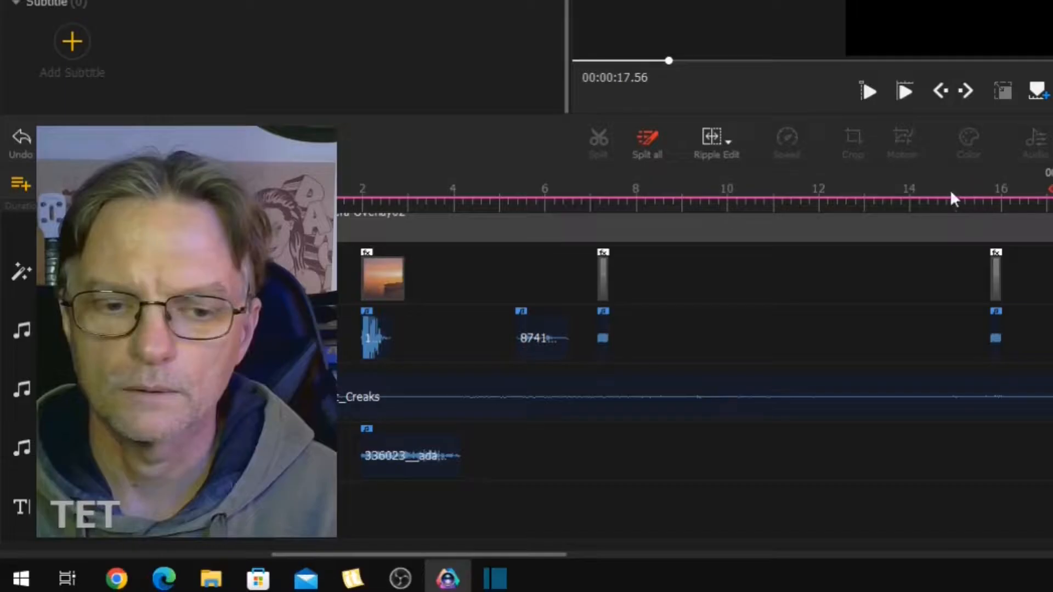
# Move the playhead to 00:00:02.20 and audition the punch, rocks and man-cough sound effects.
pyautogui.moveTo(950, 192); pyautogui.dragTo(371, 217)
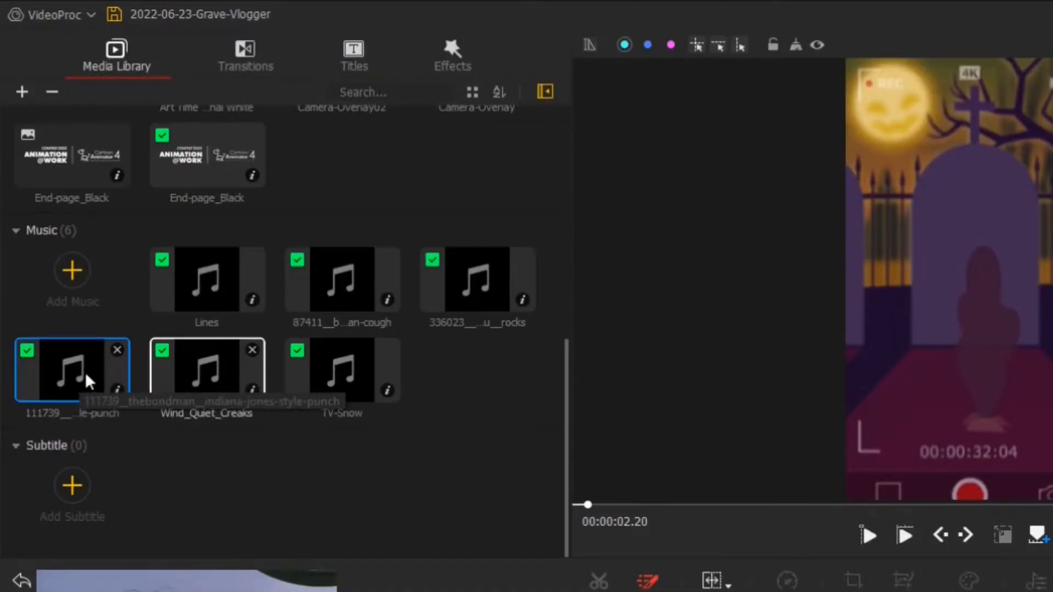
pyautogui.click(79, 367)
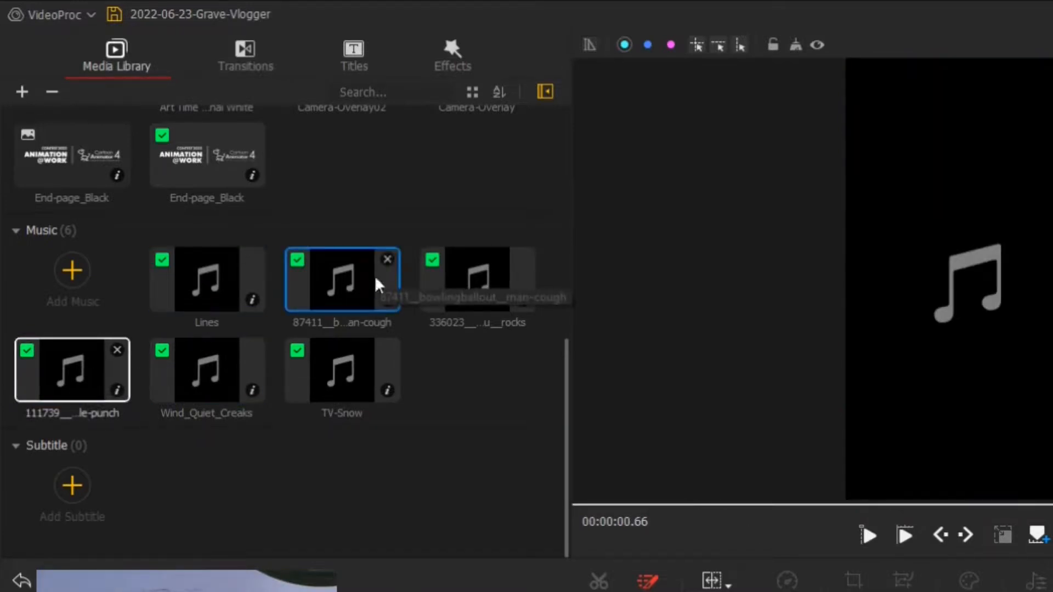
pyautogui.click(457, 275)
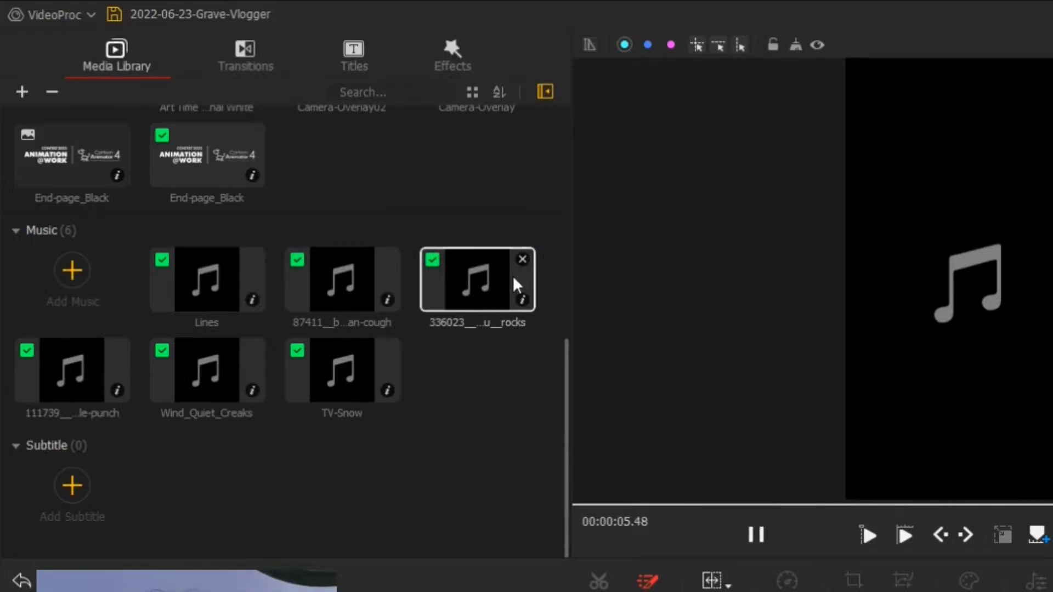
pyautogui.click(345, 283)
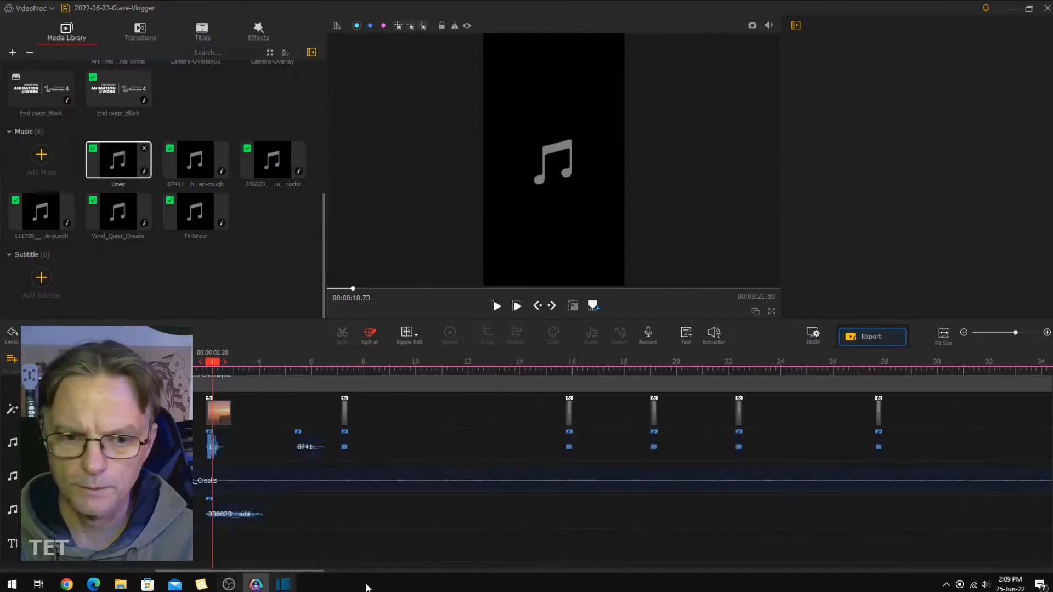
# Select the skeleton clip starting at 00:00:07.26, play it from 00:00:08.90 and pause at 00:00:13.44.
pyautogui.scroll(2, 623, 466)
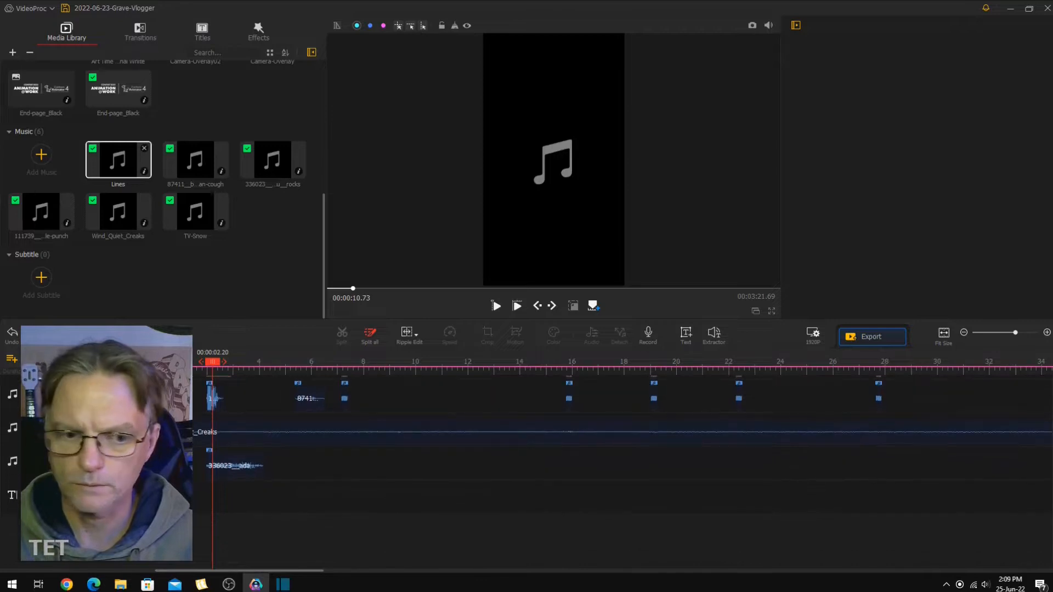
pyautogui.scroll(2, 622, 467)
pyautogui.click(388, 433)
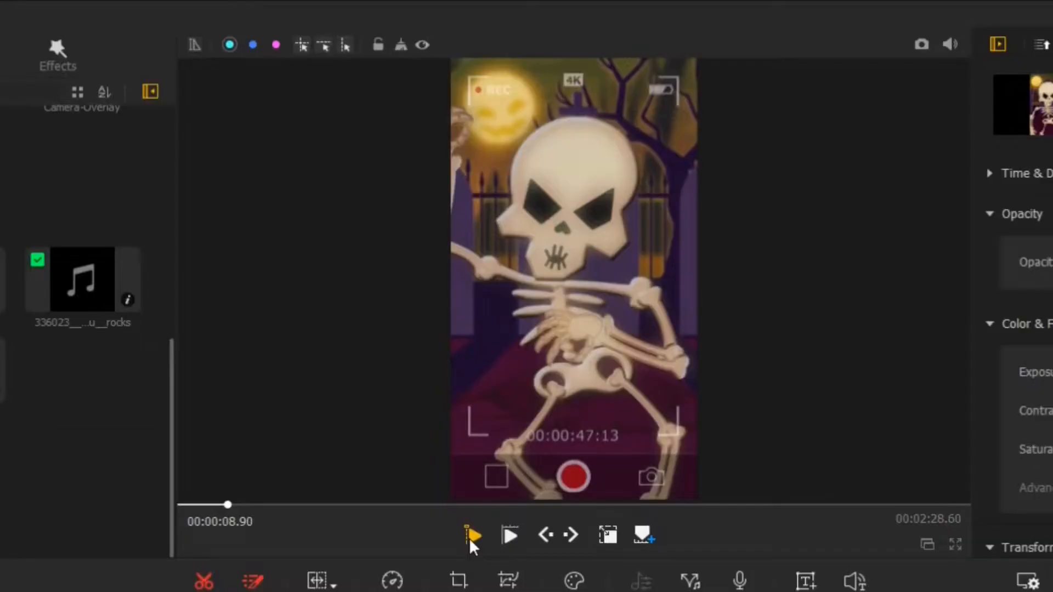
pyautogui.click(471, 541)
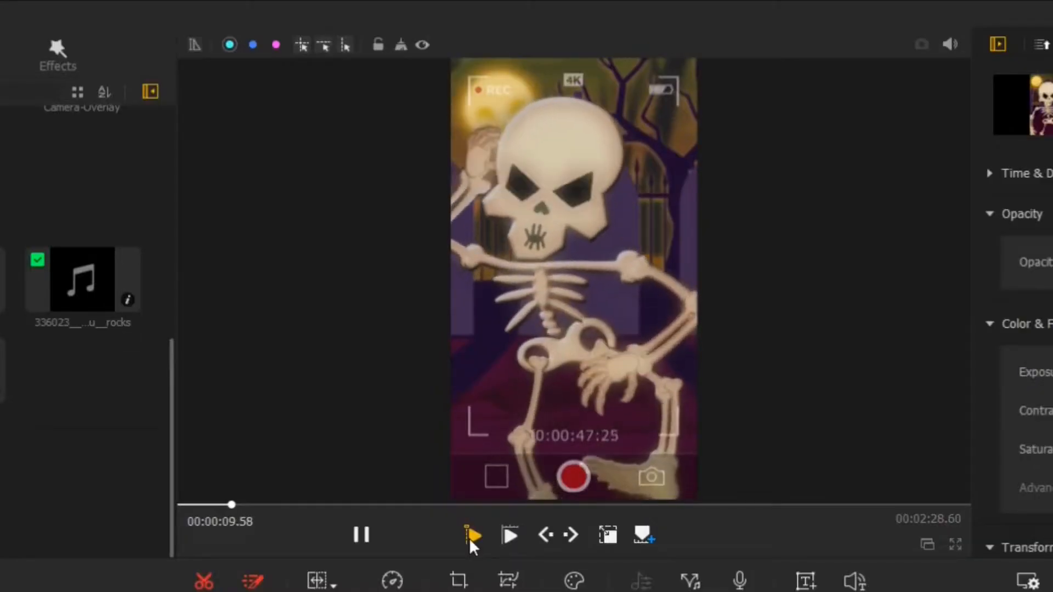
pyautogui.click(360, 540)
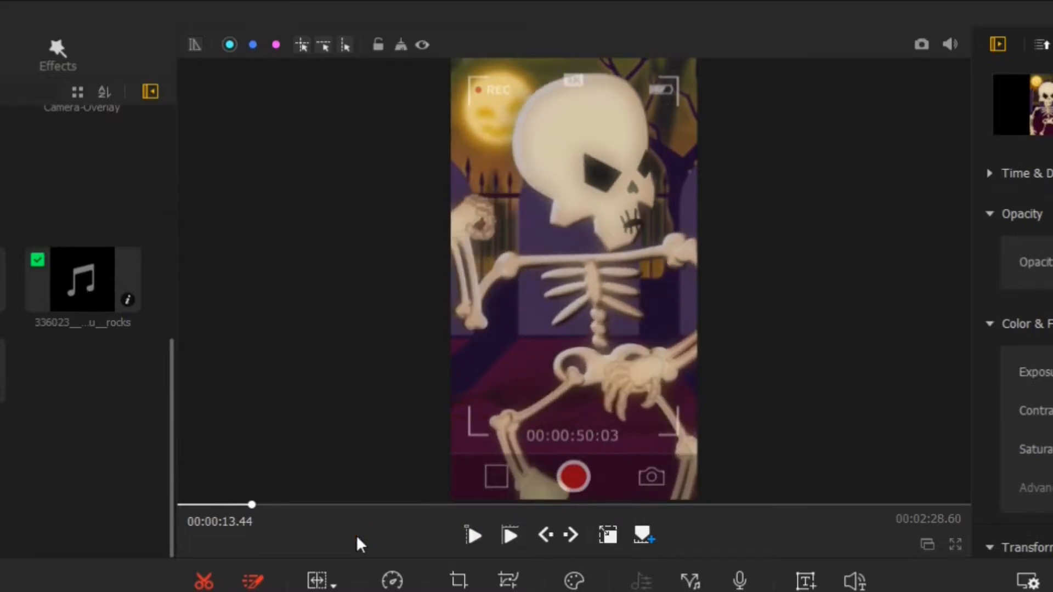
# Review the end credits around 00:01:26.63 and the start of the deleted scenes at 00:01:29.76.
pyautogui.moveTo(289, 571); pyautogui.dragTo(618, 591)
pyautogui.click(442, 359)
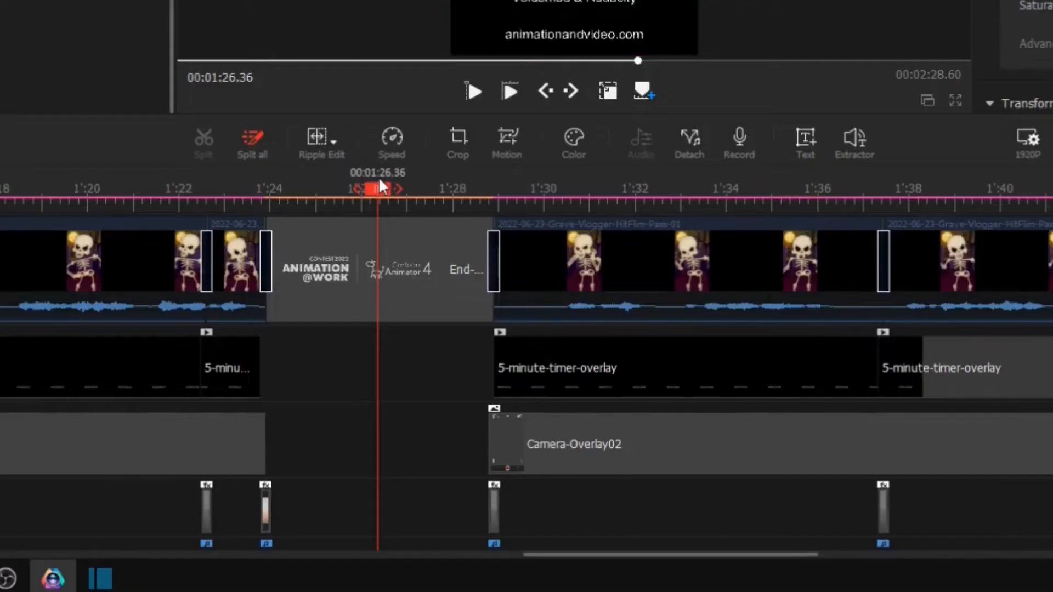
pyautogui.moveTo(380, 181); pyautogui.dragTo(392, 180)
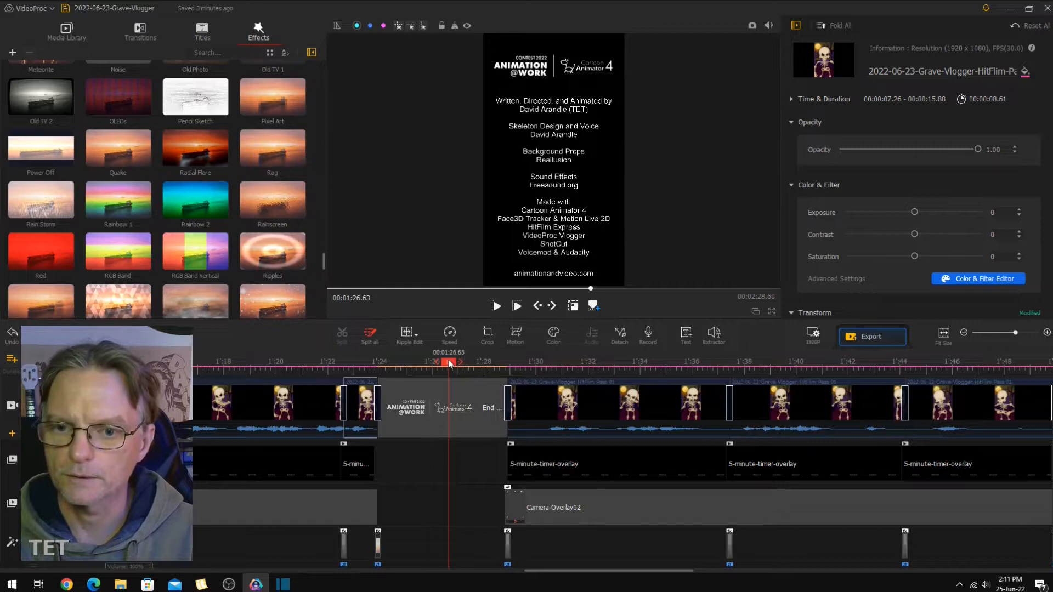
pyautogui.click(517, 363)
pyautogui.click(529, 363)
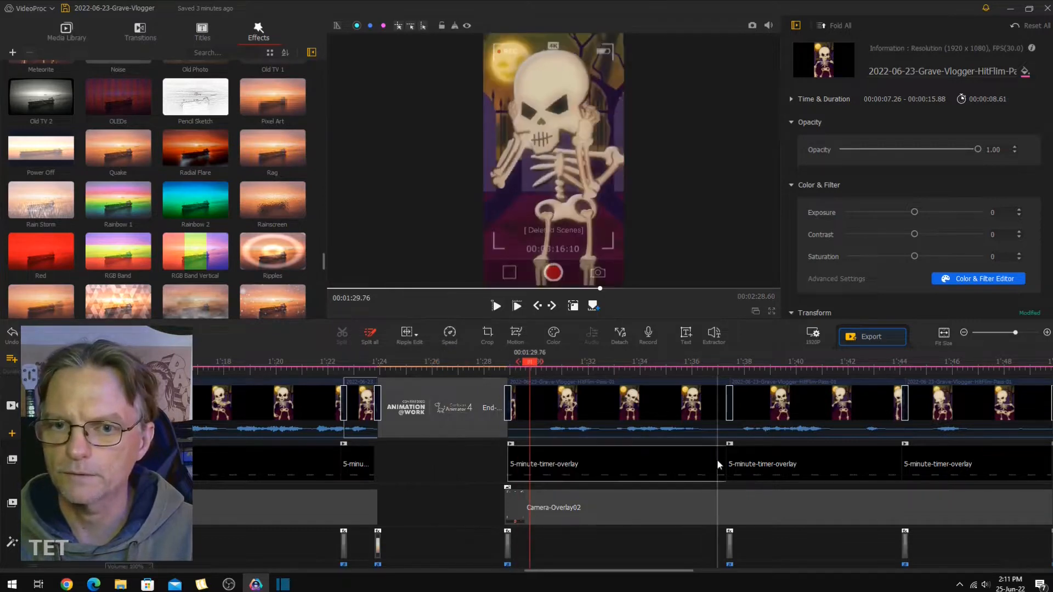